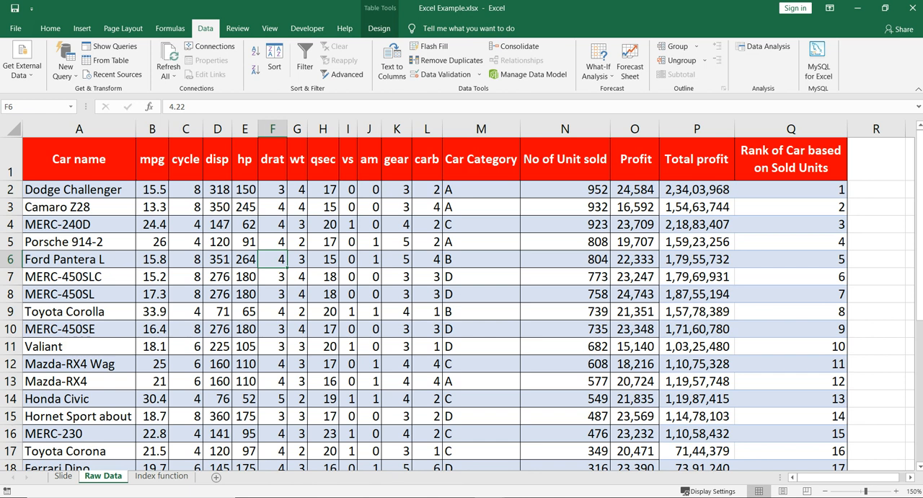
Examine the header row, the Ford Pantera L row and the hp column on the Raw Data sheet.
left_click(11, 160)
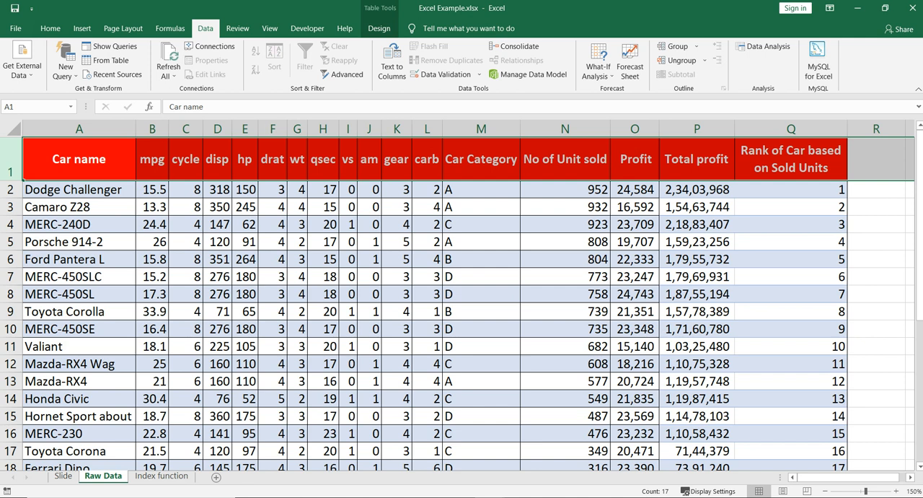
left_click(10, 259)
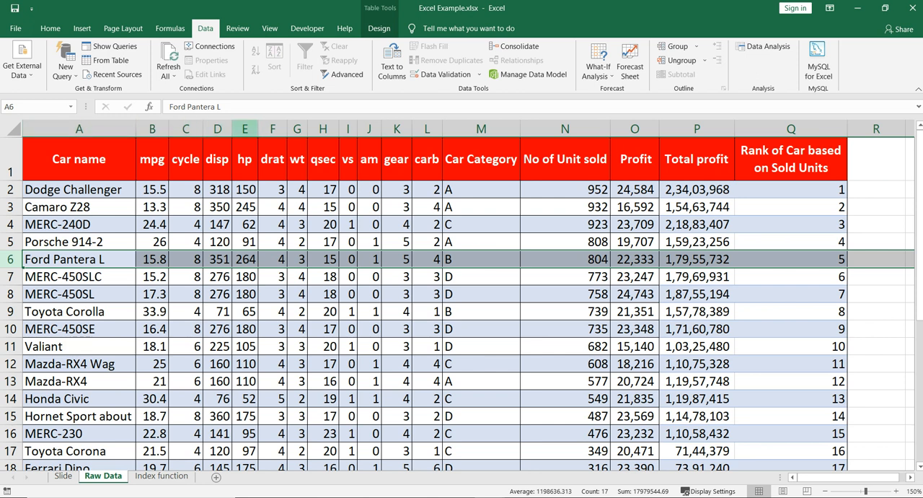
left_click(245, 129, "ctrl")
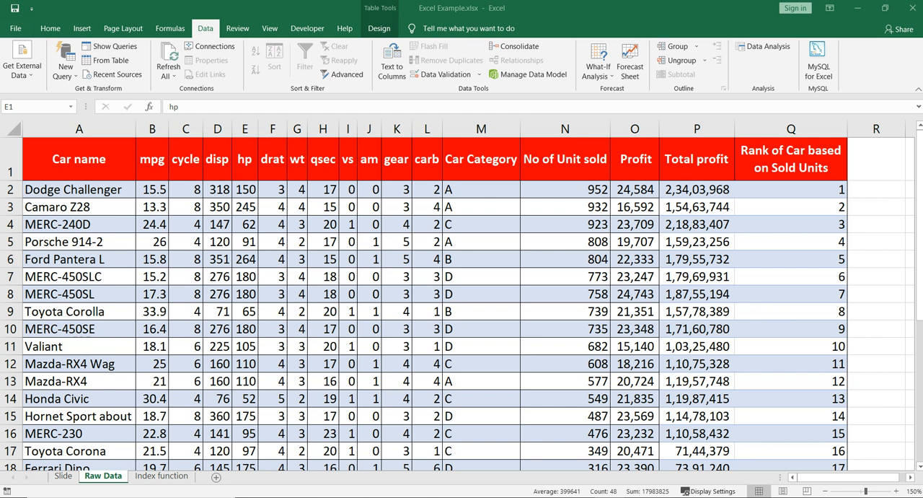
Clear the Car name entry in B6 of Example 1 on the Index function sheet.
left_click(161, 476)
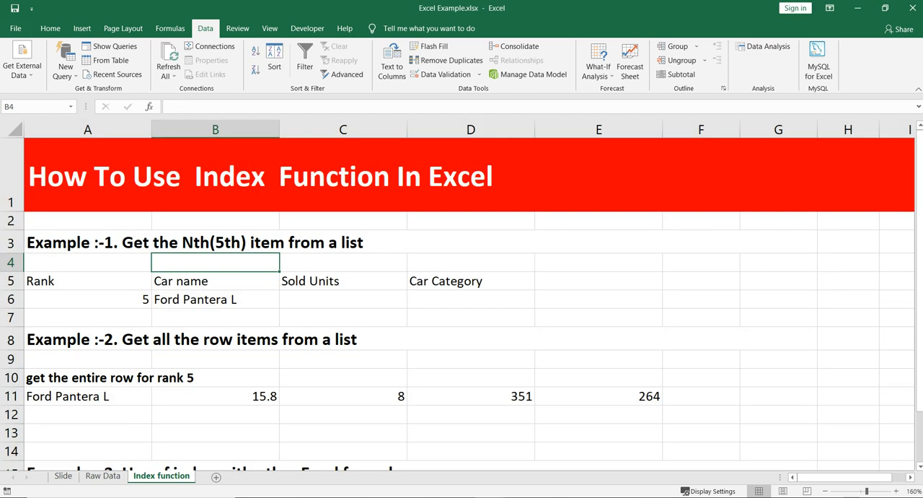
left_click(216, 242)
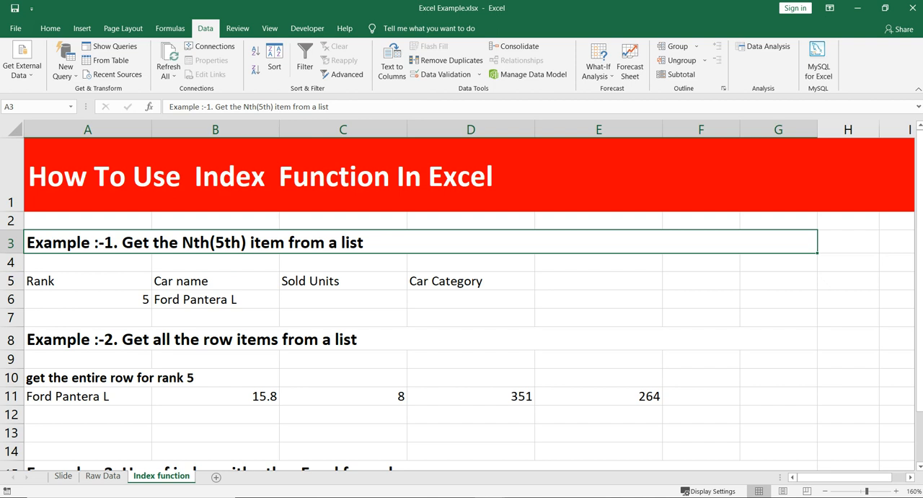
left_click(214, 300)
key("Delete")
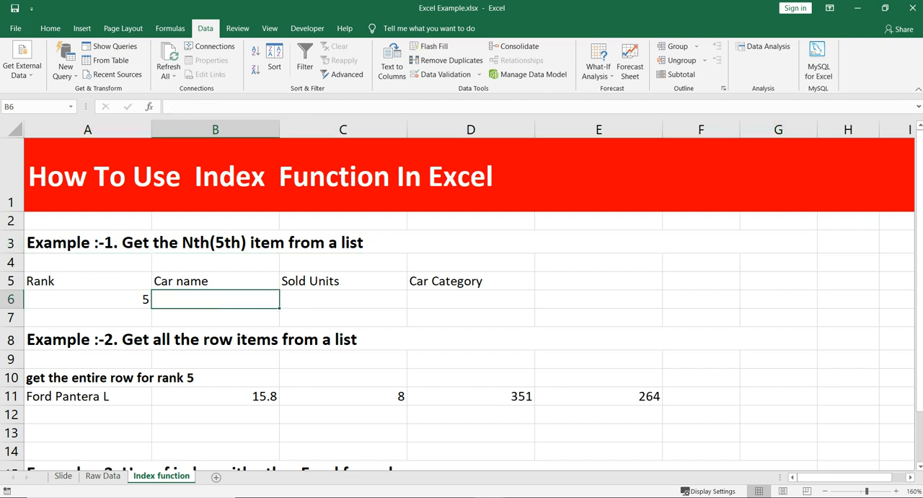
Examine Example 1's rank, car name, sold units and category cells, along with the rank column on the Raw Data sheet.
left_click(88, 299)
left_click(215, 281)
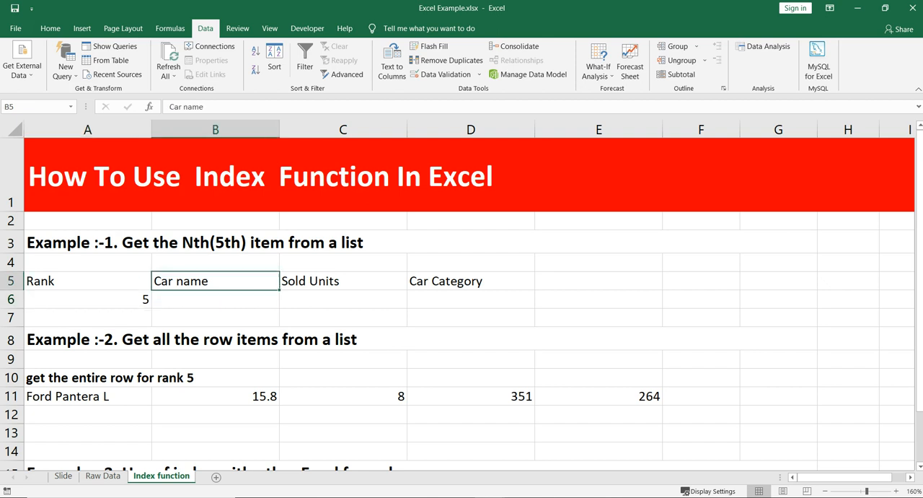
left_click(88, 299)
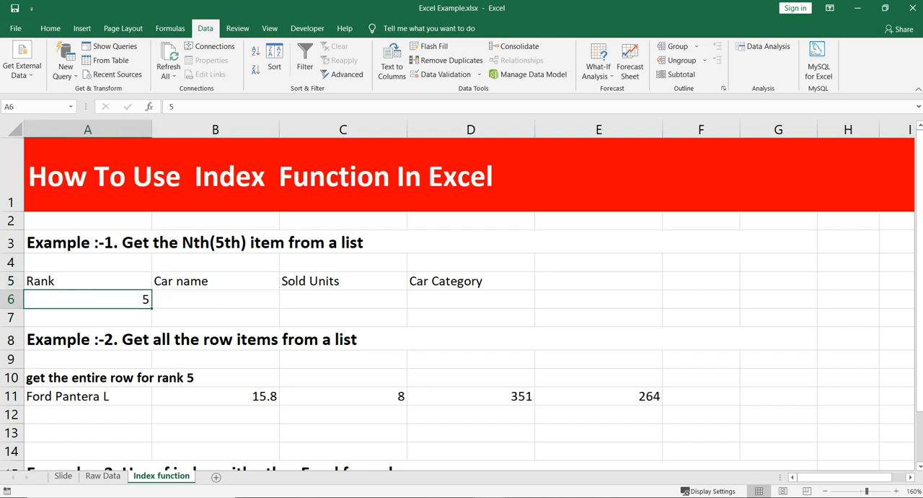
left_click(343, 282)
left_click(344, 300)
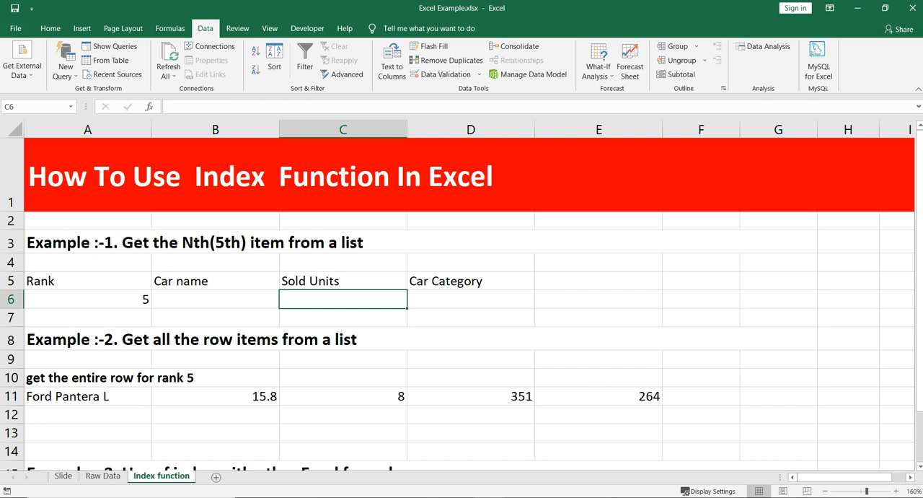
left_click(471, 299)
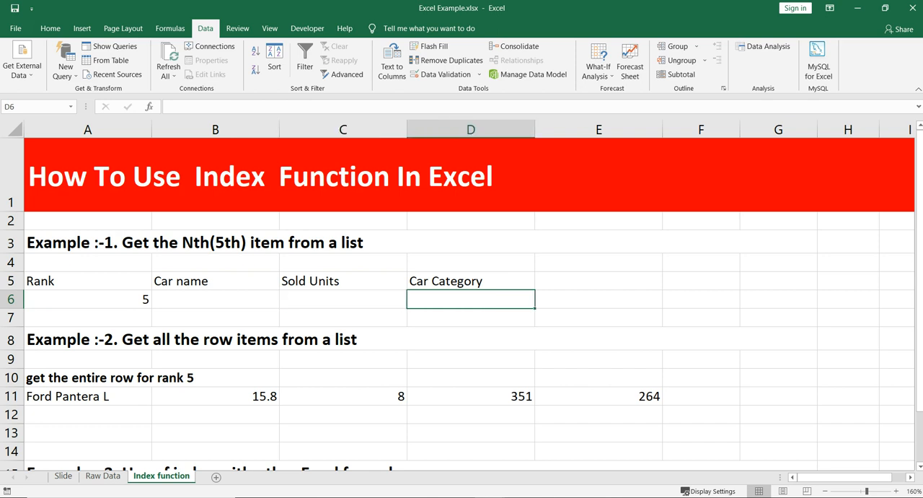
left_click(103, 475)
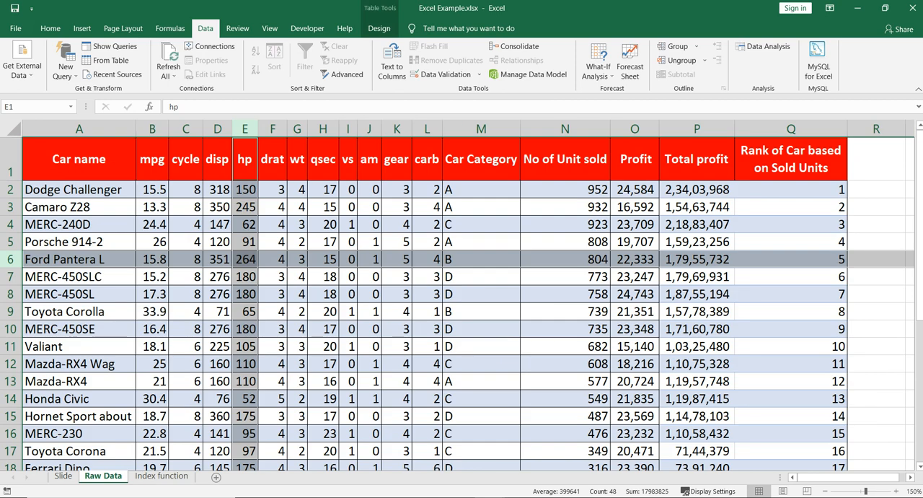
left_click(791, 129)
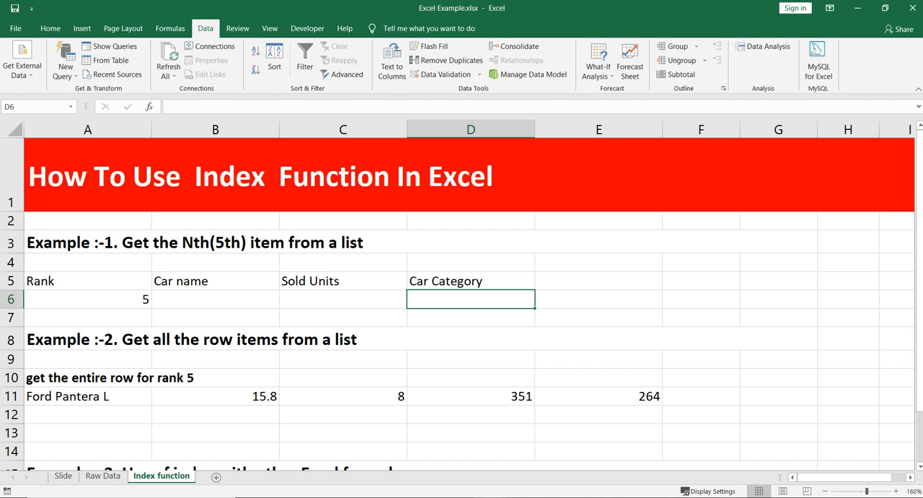
left_click(215, 299)
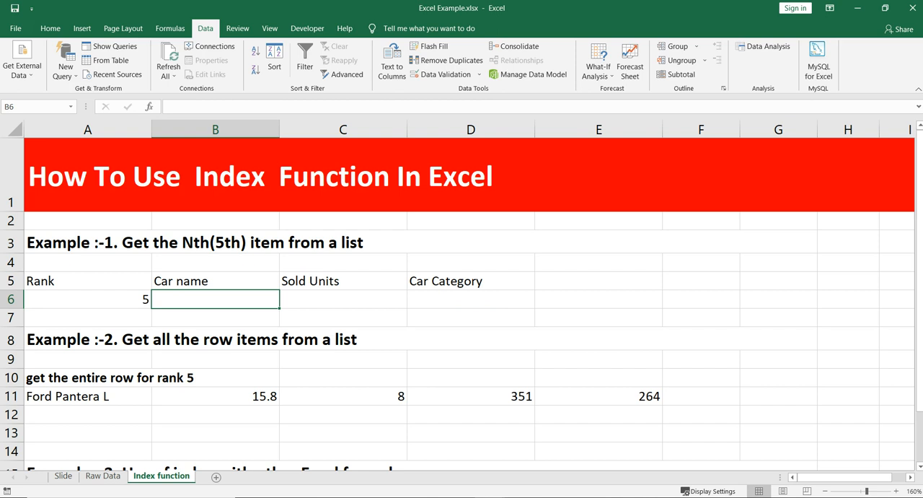
Set the Example 1 rank in A6 to 1.
left_click(87, 300)
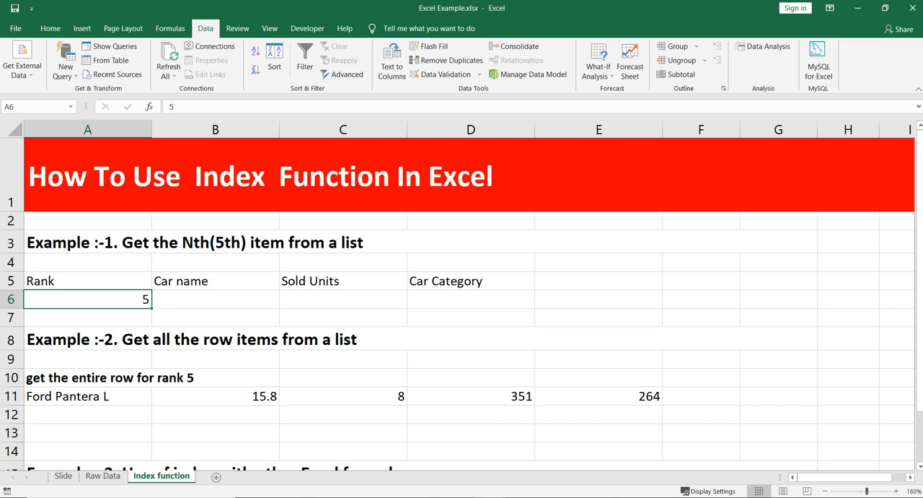
type("1")
key("Return")
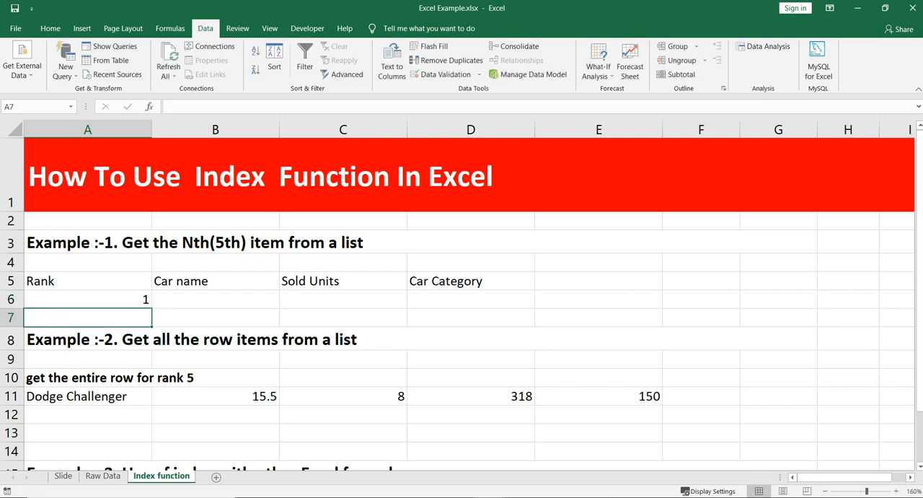
key("Up")
key("Right")
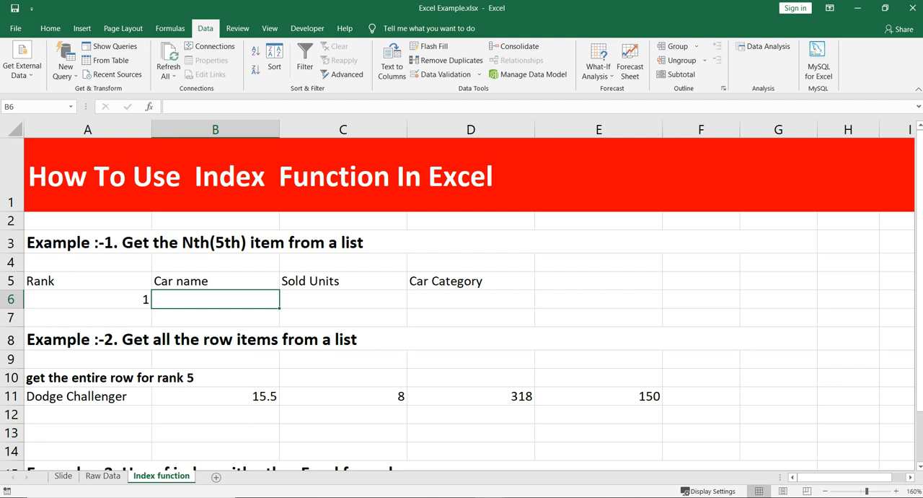
key("Left")
key("Right")
left_click(346, 242)
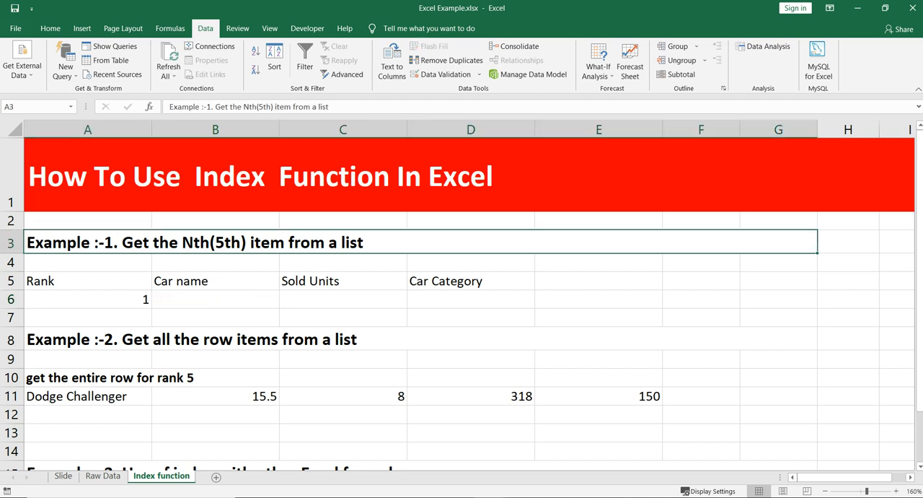
Examine the full car data table across columns A to Q on the Raw Data sheet.
left_click(102, 476)
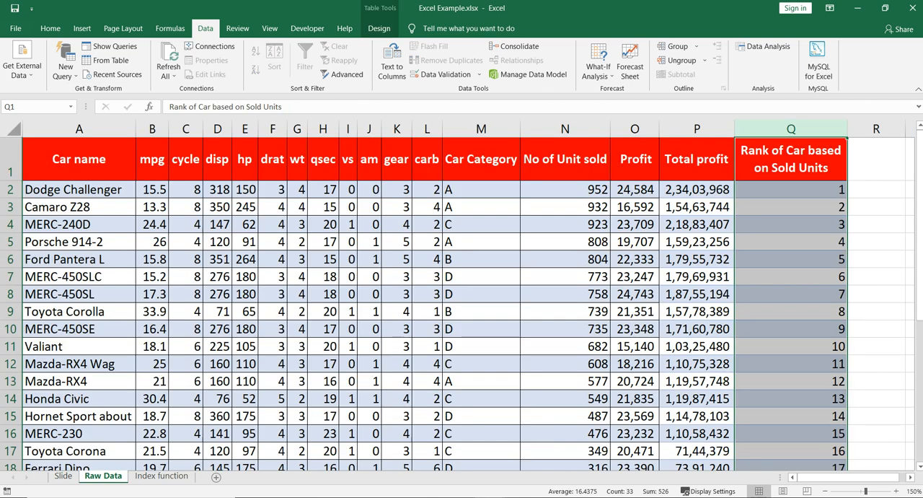
left_click(186, 242)
left_click(79, 129)
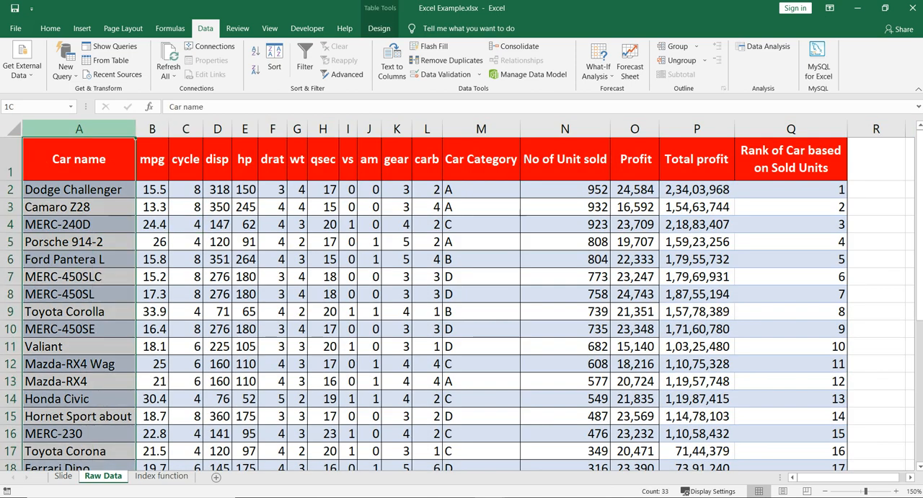
left_click_drag(79, 128, 791, 128)
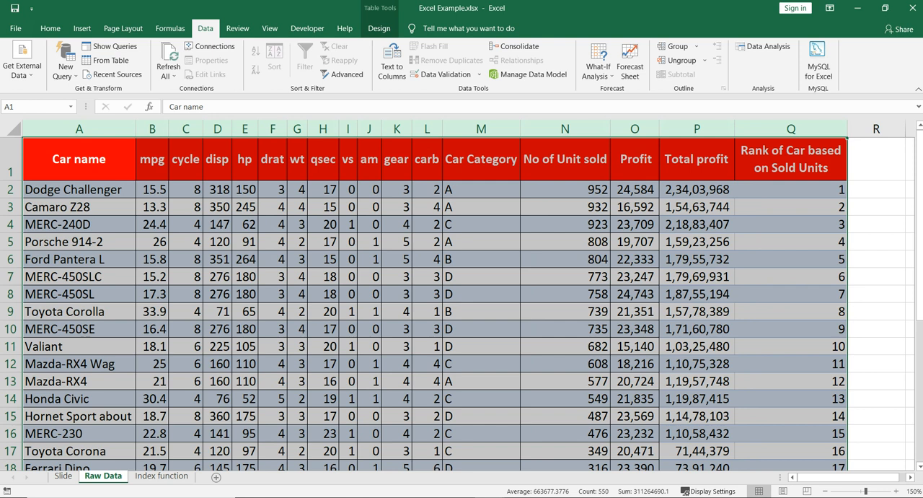
On the Index function sheet, set the rank in A6 to 5 and clear the Example 2 row in A11:E11.
key("ctrl+Page_Down")
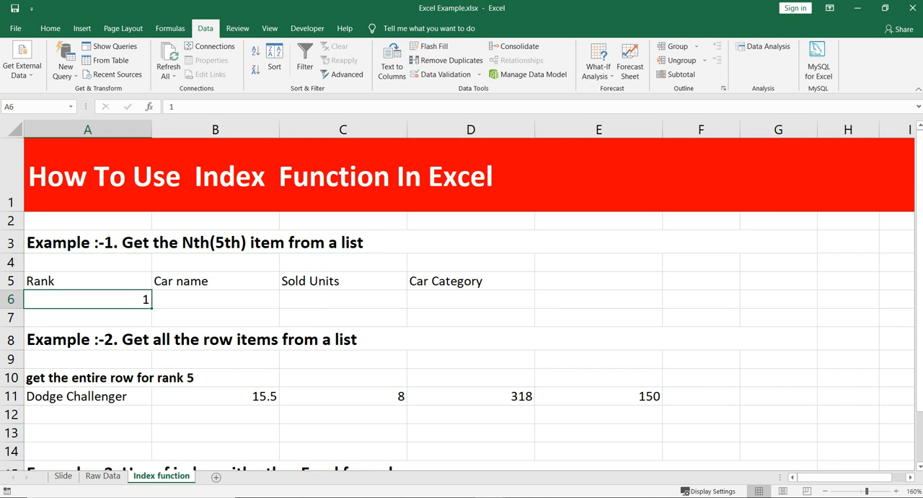
type("5")
key("Tab")
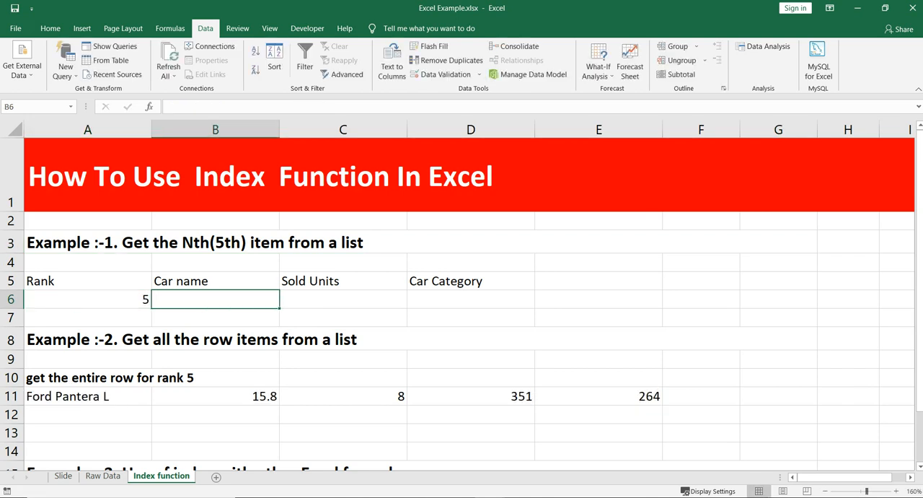
left_click_drag(88, 396, 599, 396)
key("Delete")
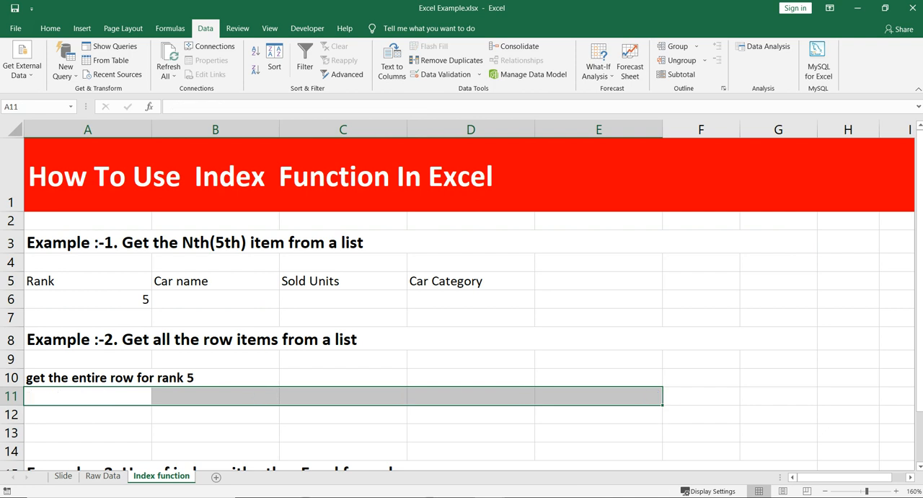
Start an INDEX formula in B6 under Car name, using all cells of the Raw Data sheet as the array.
left_click(215, 300)
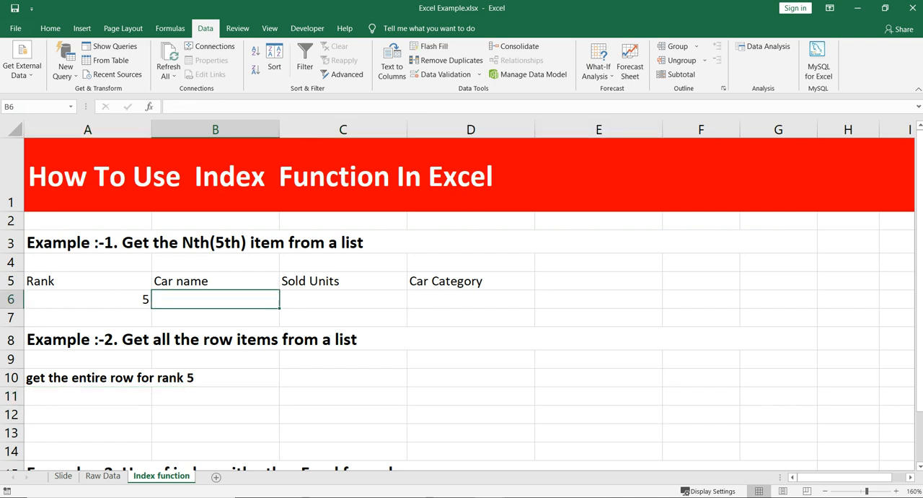
type("=")
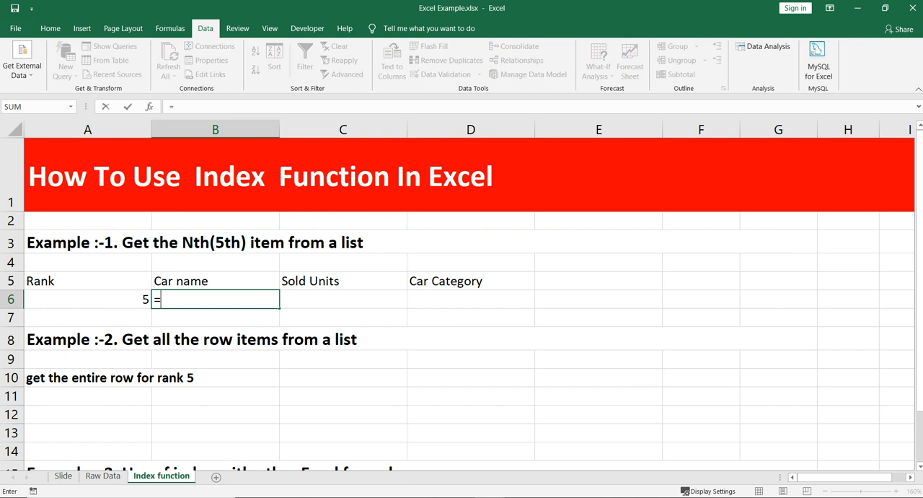
type("index")
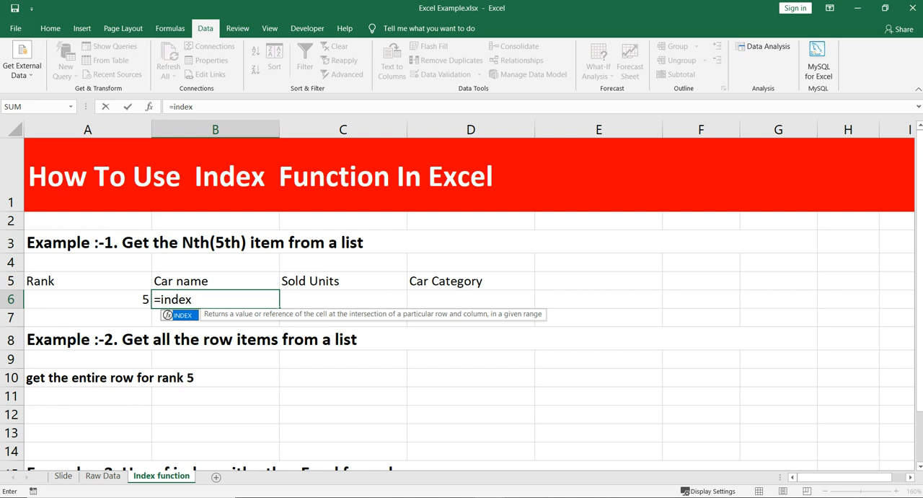
type("(")
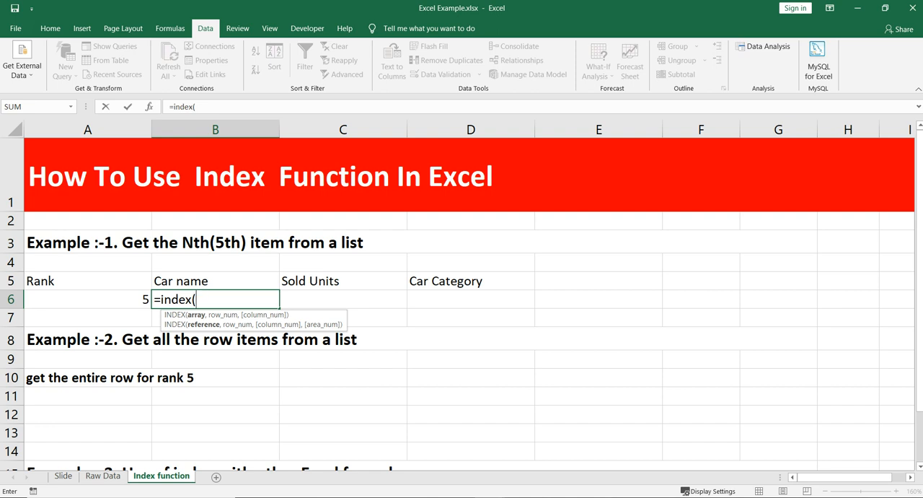
left_click(103, 476)
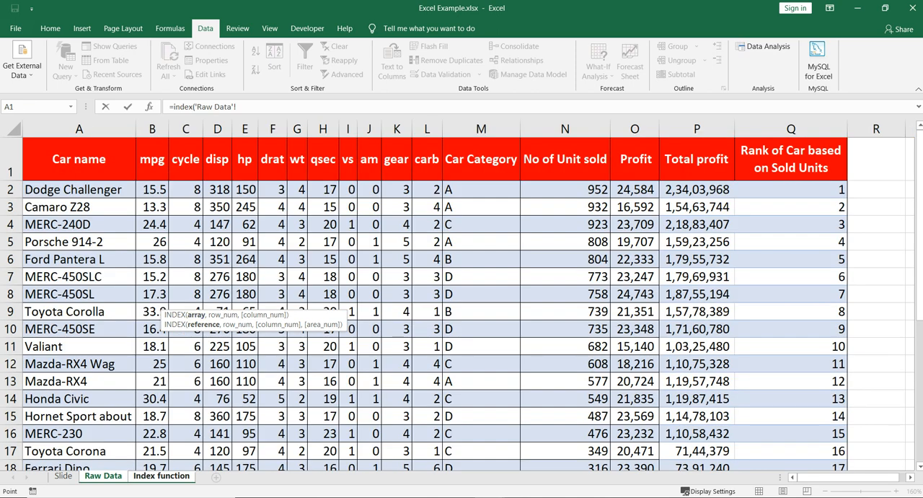
left_click_drag(79, 128, 836, 130)
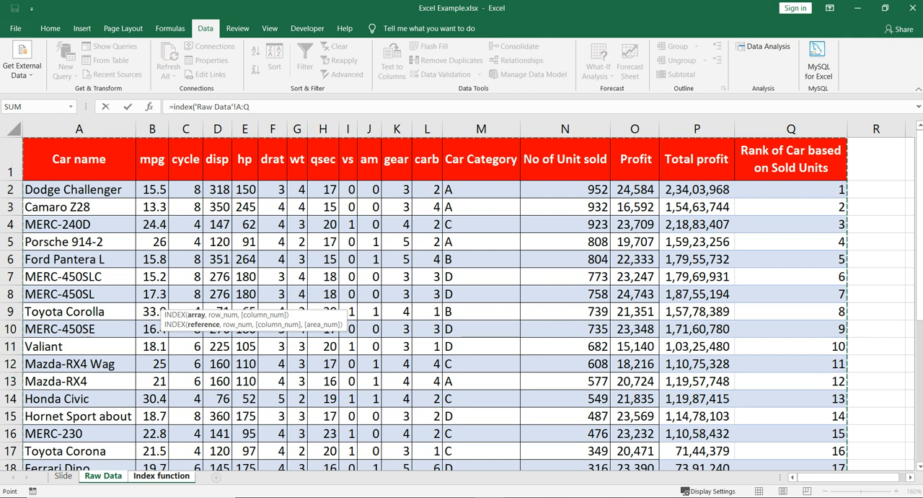
key("ctrl+a")
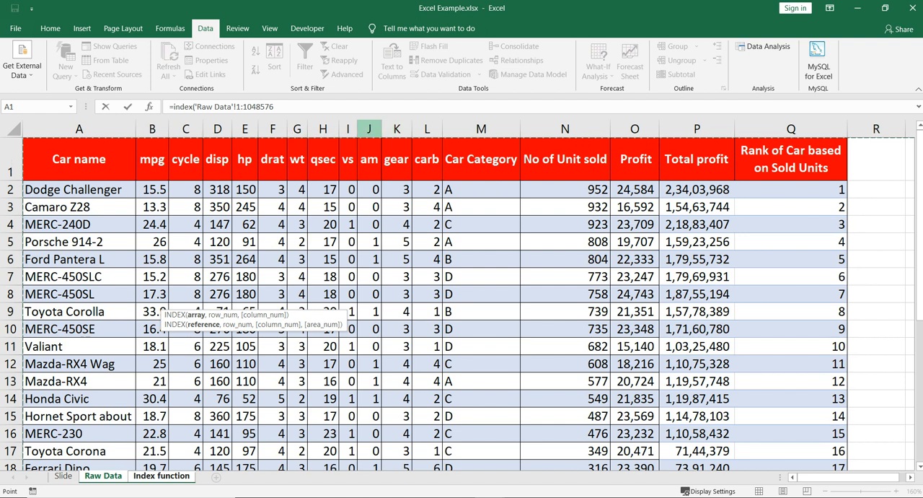
Complete the INDEX formula with row number 6 and column number 1, and enter it.
left_click(275, 107)
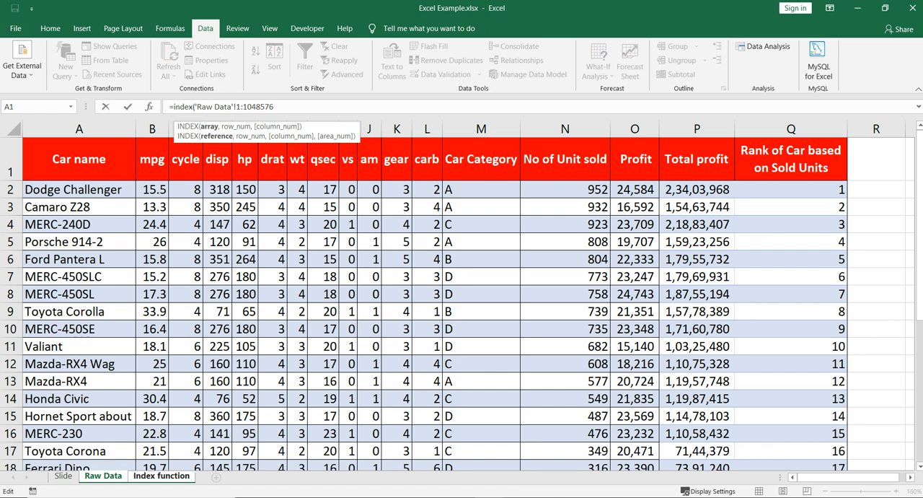
type(",")
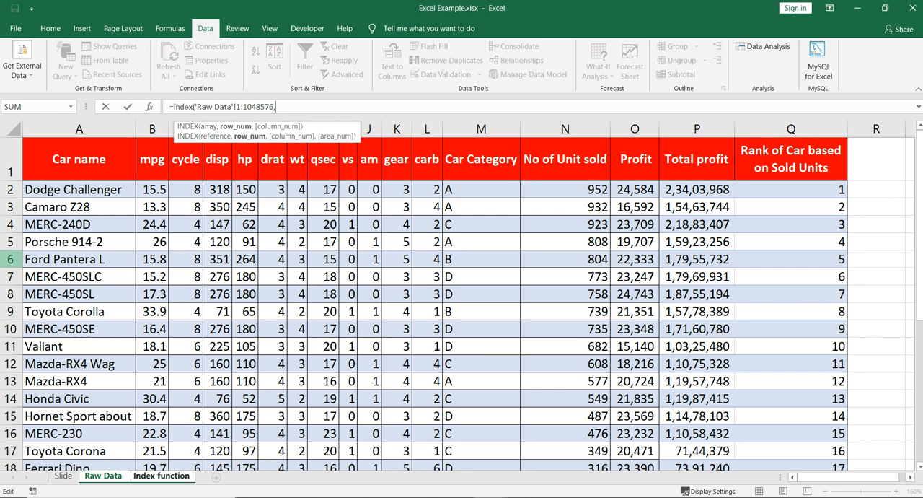
type("6,")
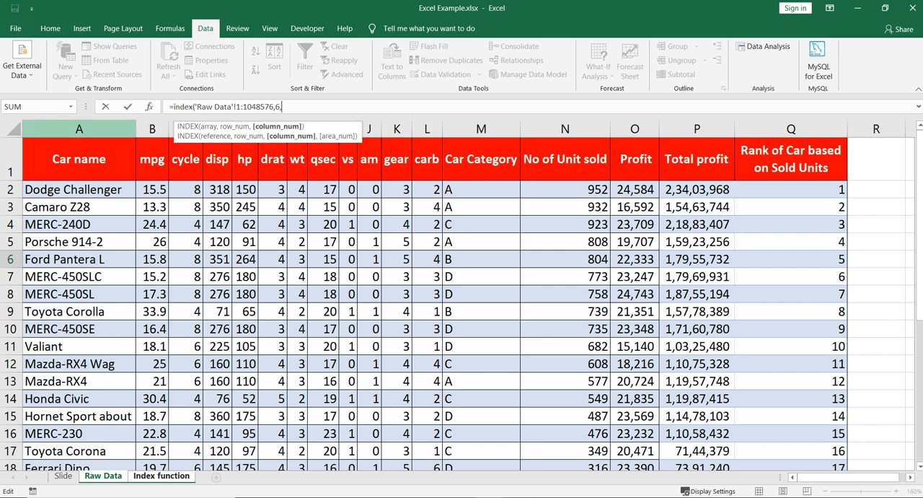
type("1")
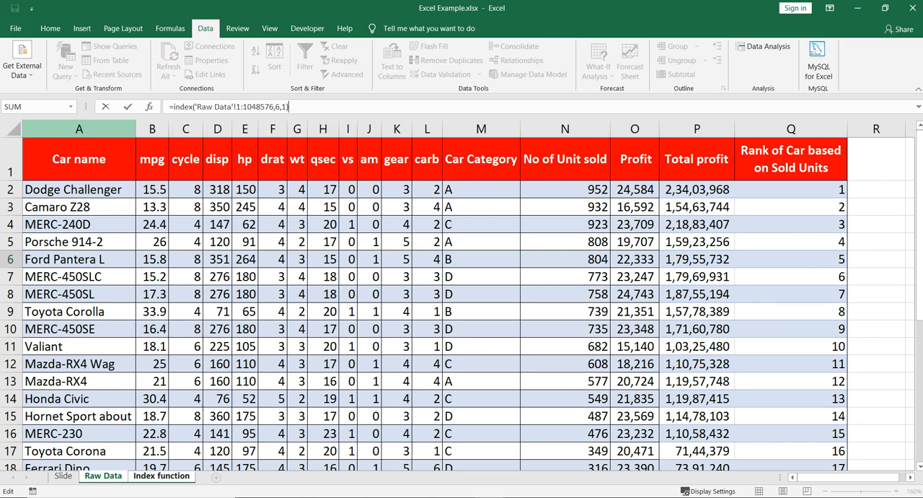
key("Return")
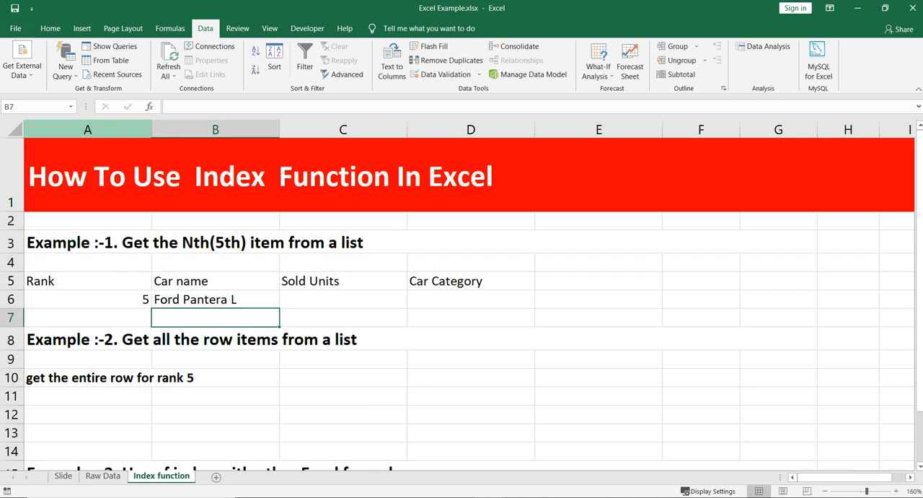
Review the INDEX formula in B6, and set the rank in A6 to 3.
key("Up")
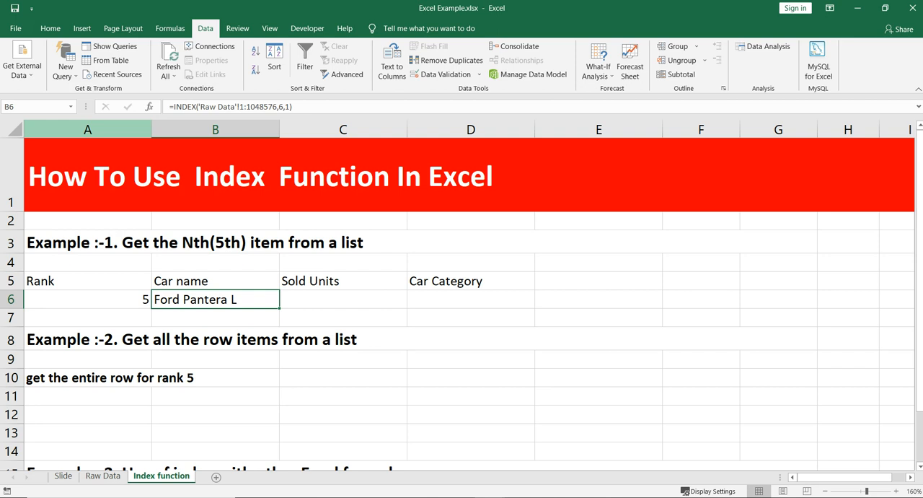
key("F2")
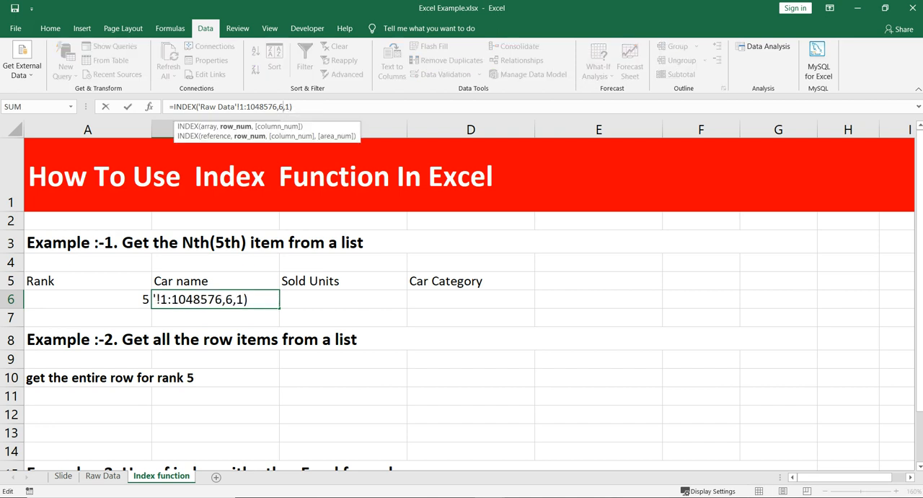
key("Escape")
left_click(88, 300)
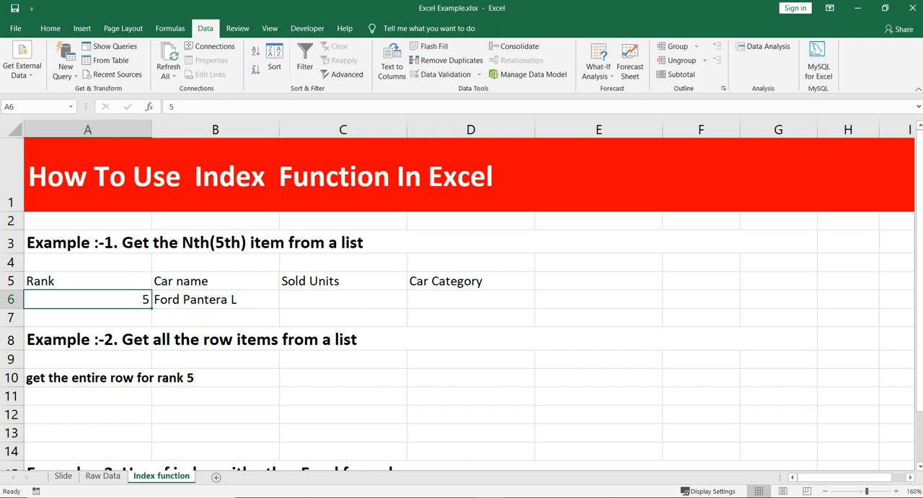
type("3")
key("Tab")
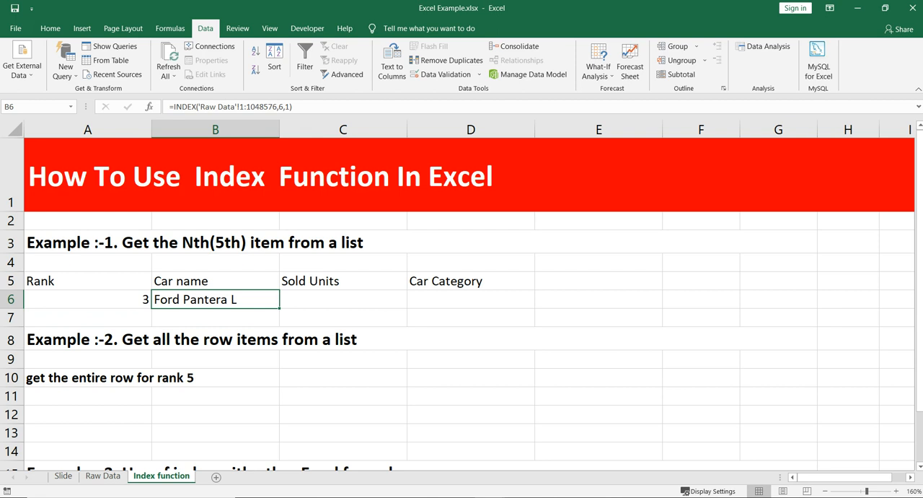
Check the row number argument in B6's formula and locate the rank 3 car's row on the Raw Data sheet.
key("F2")
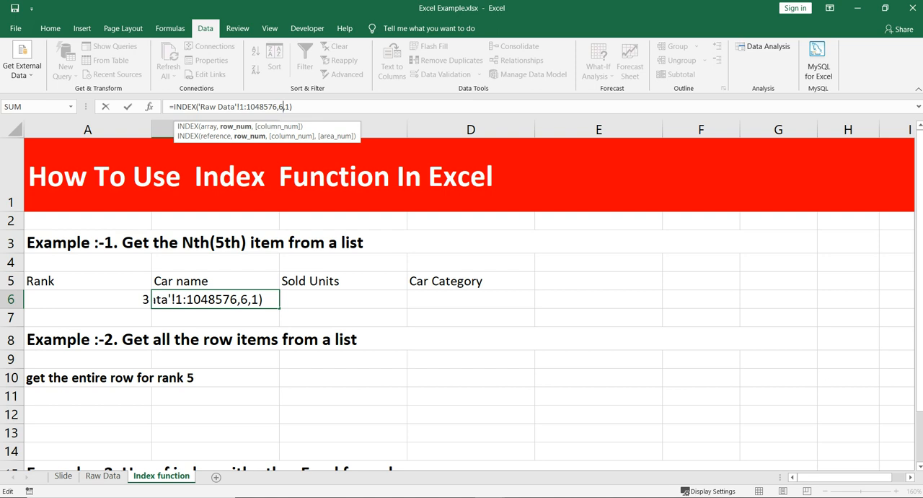
key("ctrl+Return")
left_click(87, 300)
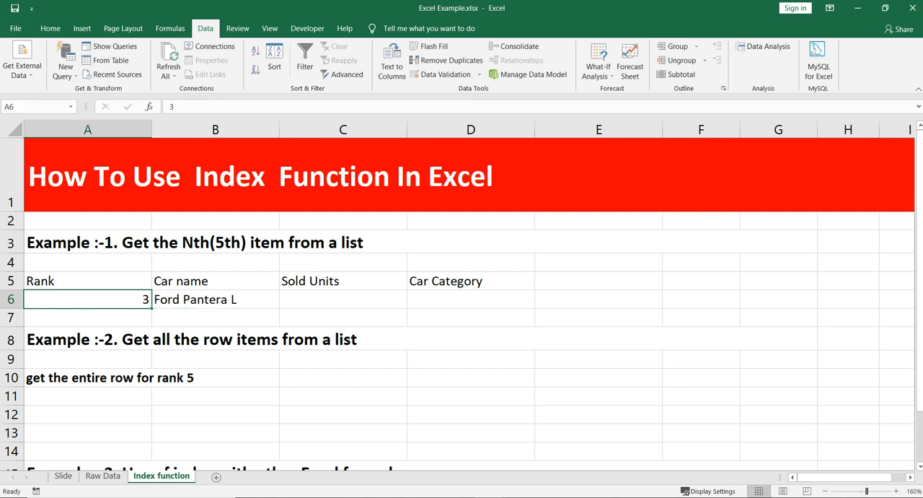
left_click(103, 475)
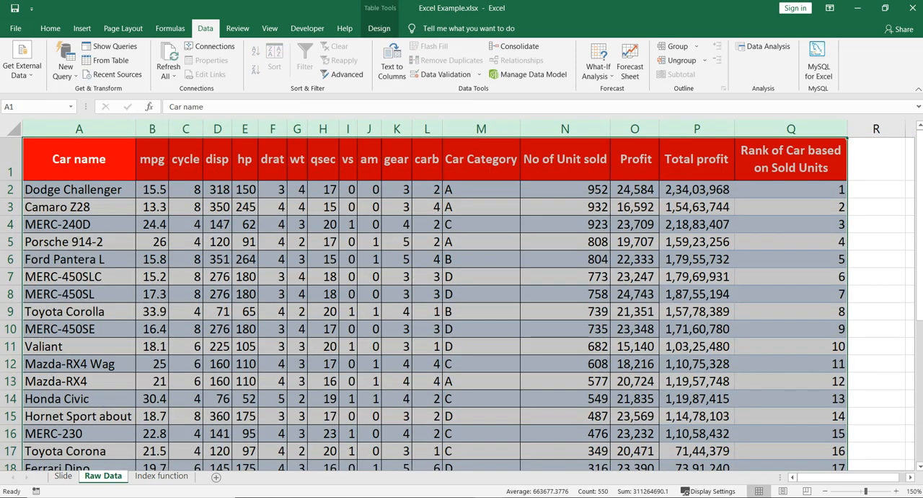
left_click(697, 224)
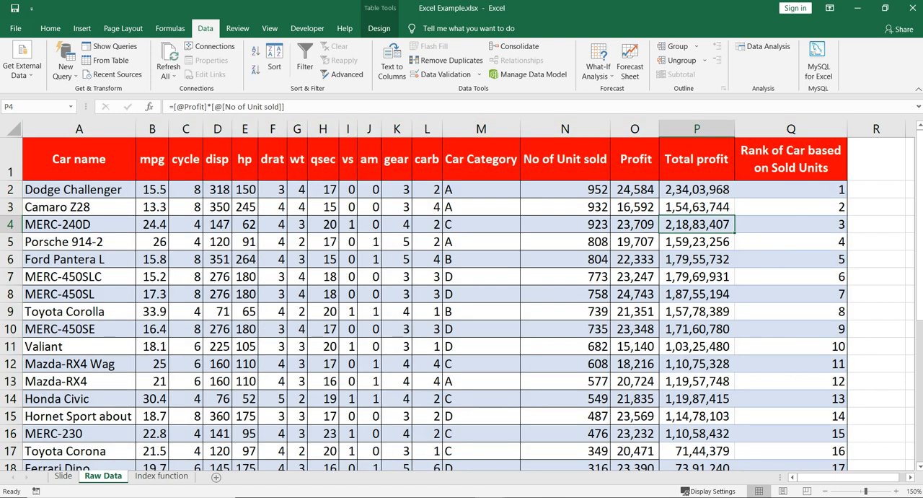
left_click(11, 224)
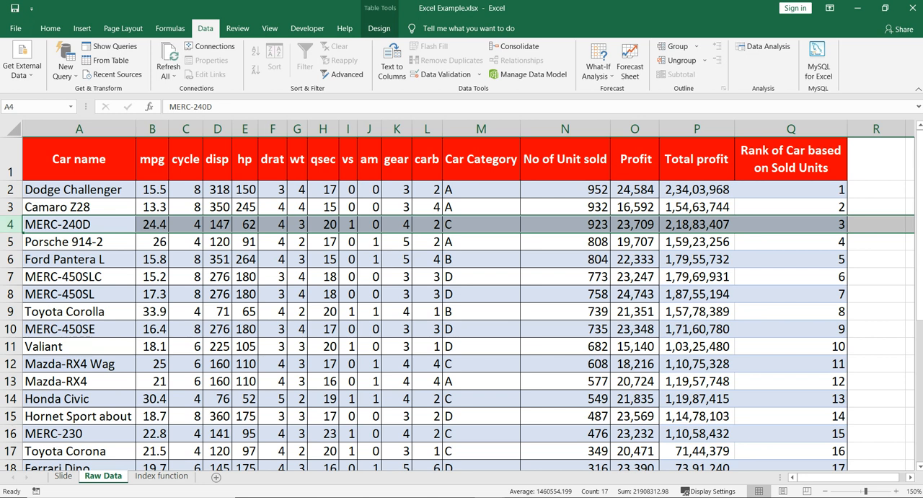
On the Index function sheet, replace the fixed row number in B6's INDEX formula with a reference to A6, keeping column number 1.
left_click(162, 476)
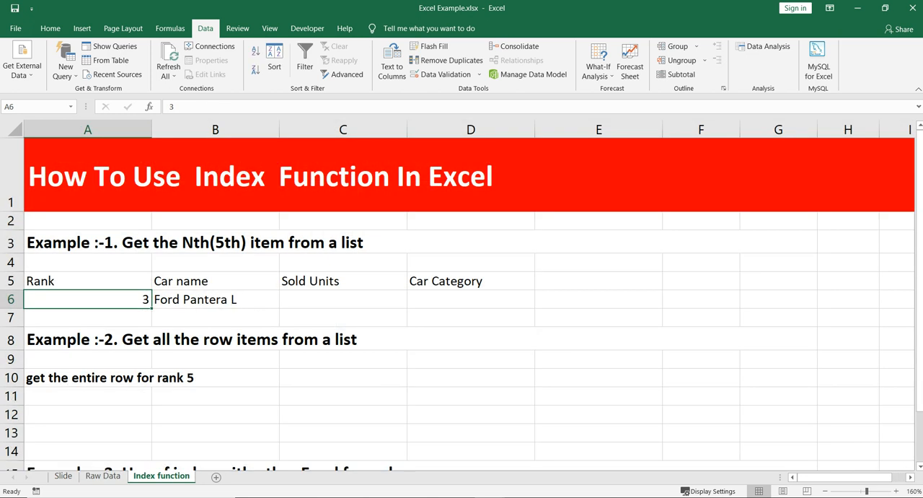
left_click(216, 300)
key("F2")
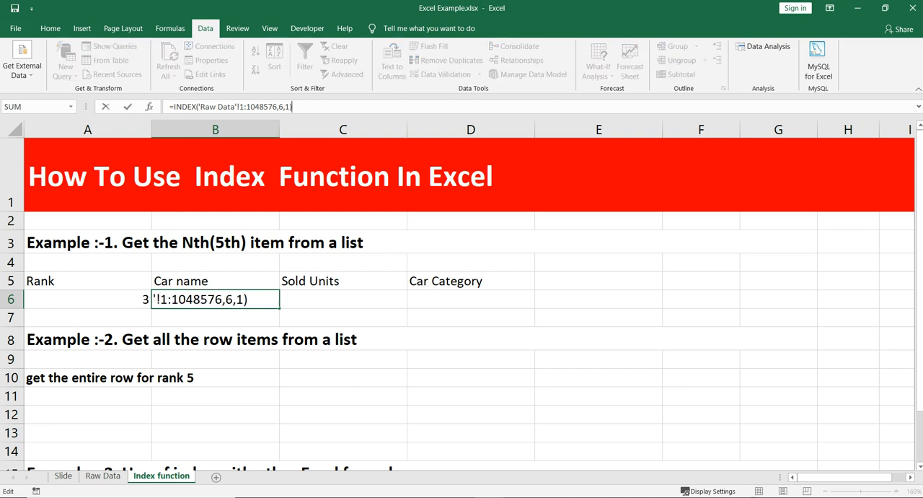
key("BackSpace")
key("BackSpace")
key("BackSpace")
key("BackSpace")
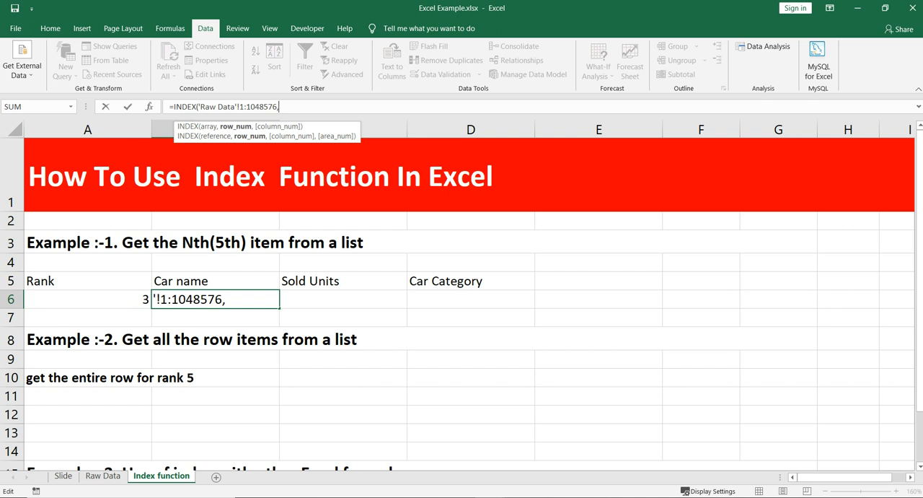
left_click(87, 300)
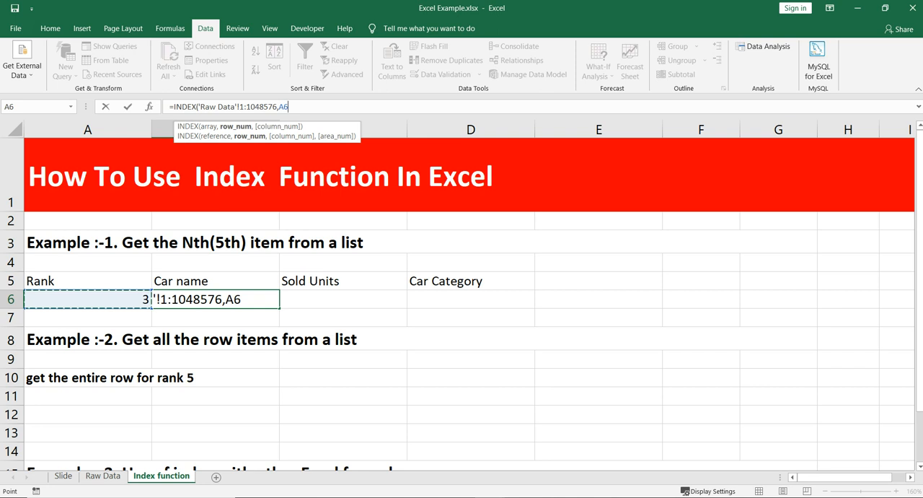
type(",")
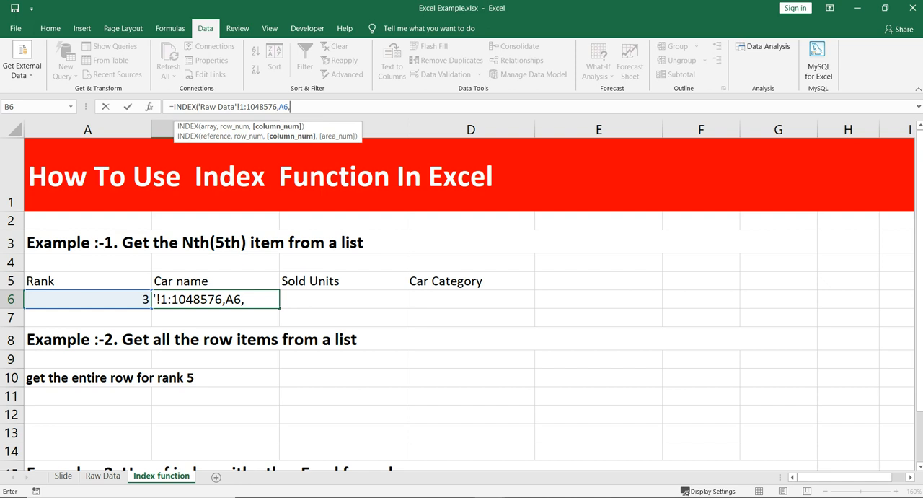
type("1")
type(")")
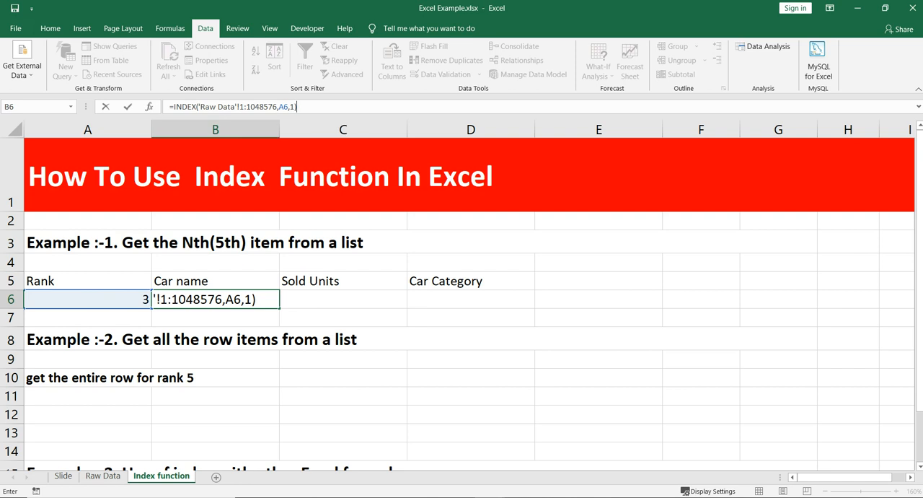
key("Return")
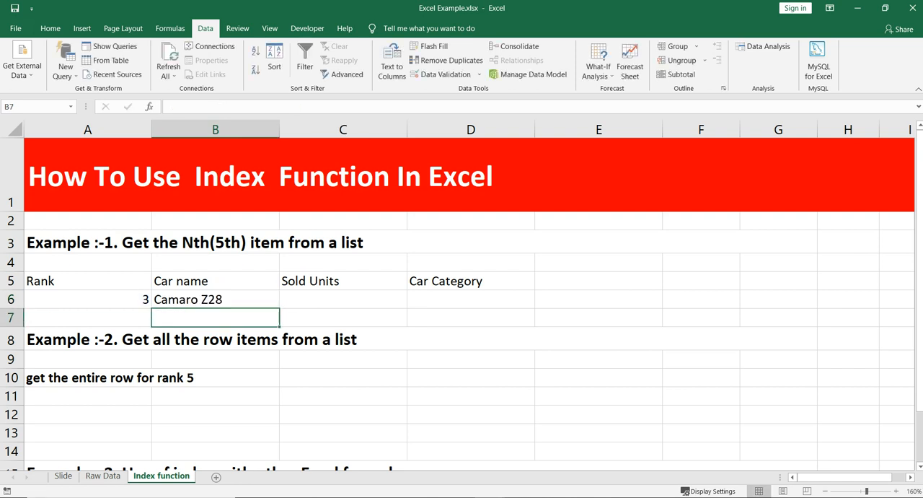
Compare B6's car name with the rank 3 entry and with sheet rows 4 and 3 on the Raw Data sheet.
left_click(215, 299)
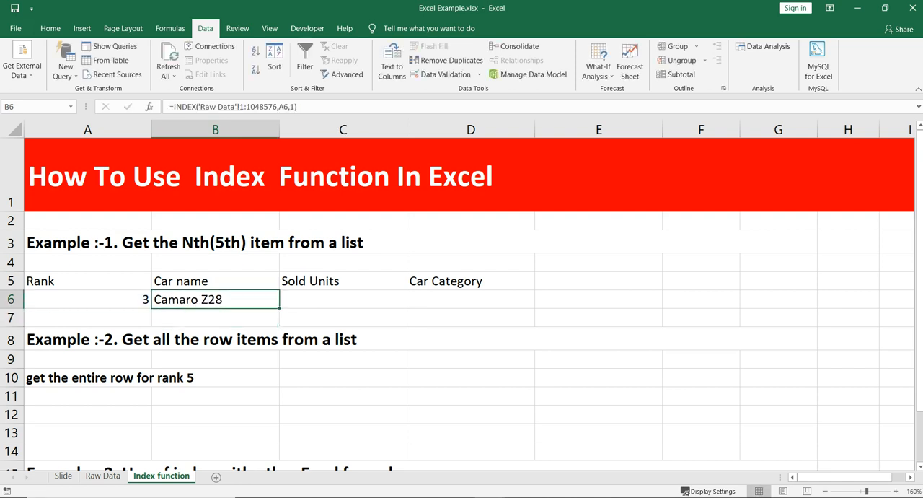
left_click(102, 475)
left_click(792, 224)
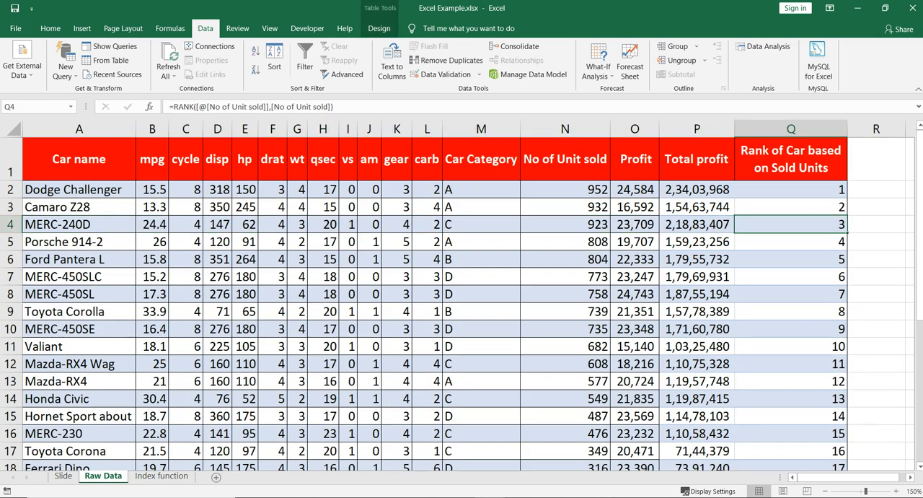
left_click(10, 225)
left_click(10, 207)
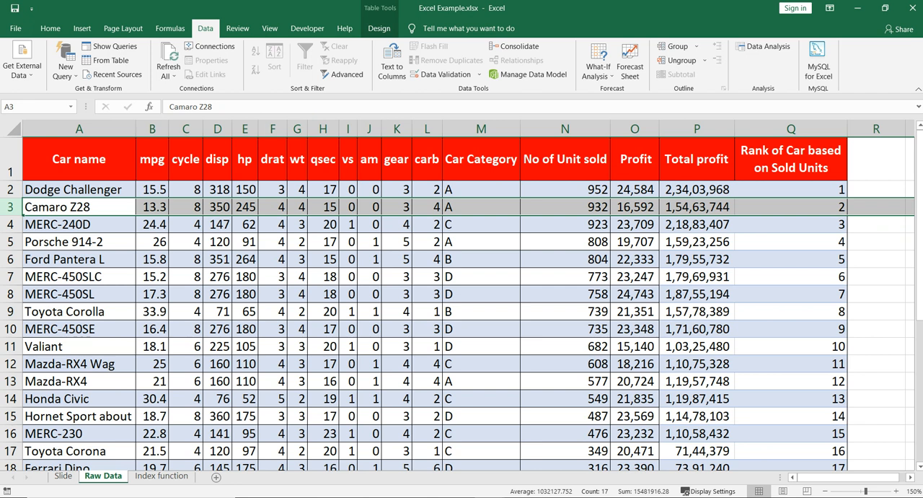
On the Index function sheet, change the row number argument in B6's INDEX formula to A6+1.
left_click(161, 476)
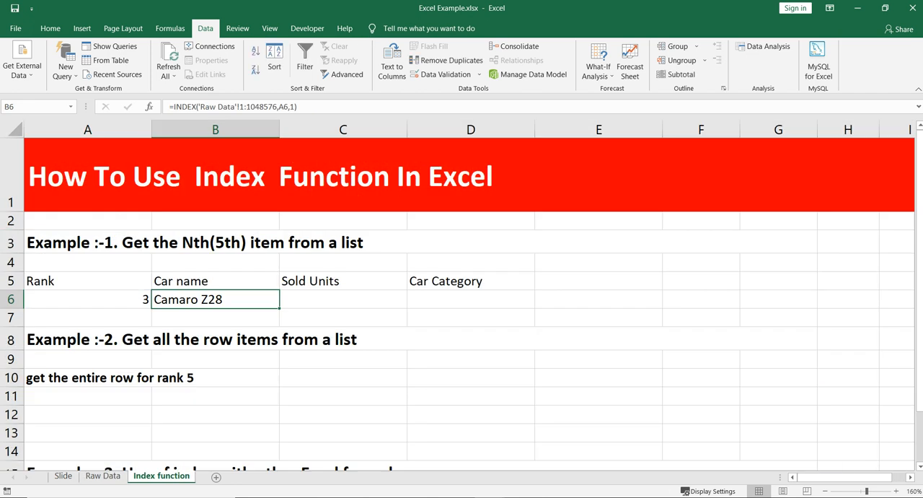
left_click_drag(249, 106, 277, 106)
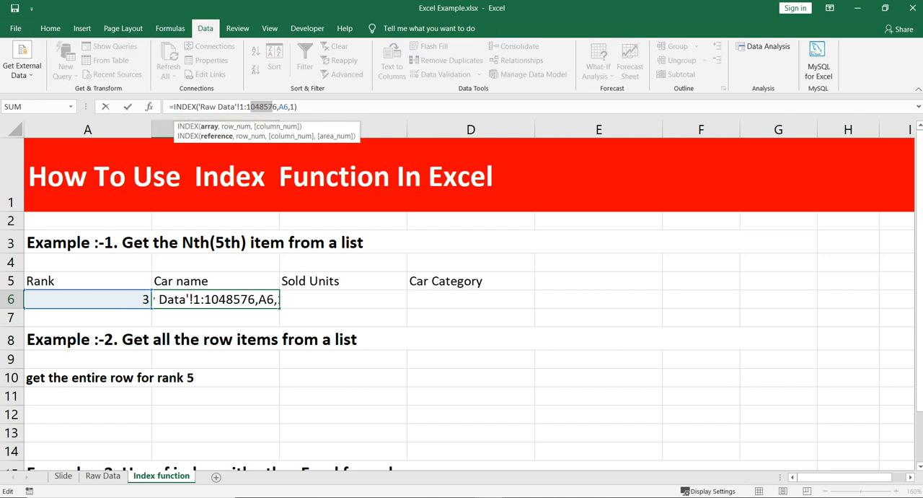
left_click(243, 106)
key("ctrl+Return")
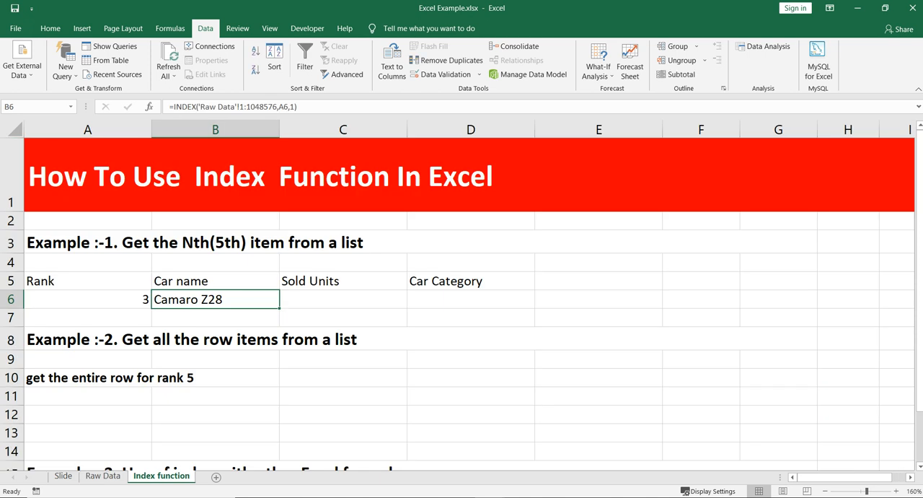
key("F2")
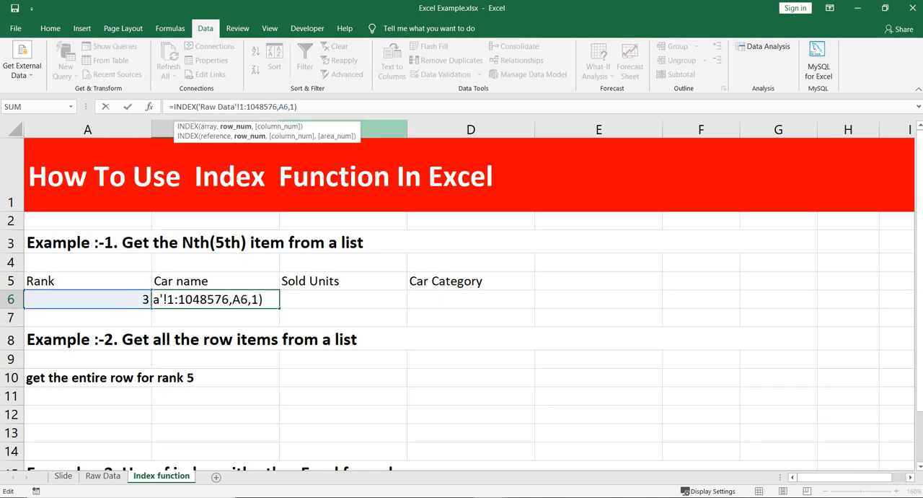
type("+1")
key("Return")
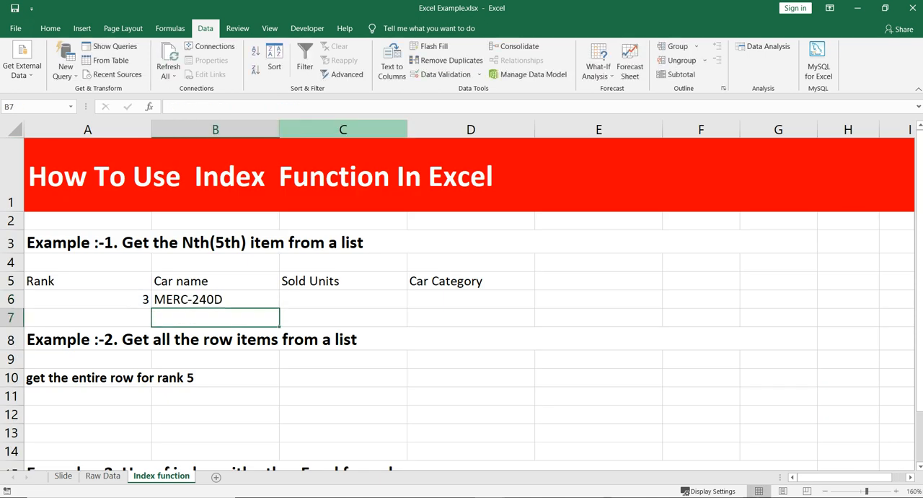
Check B6's car name against row 4 and the header row on the Raw Data sheet, and return to the B6 formula.
left_click(215, 299)
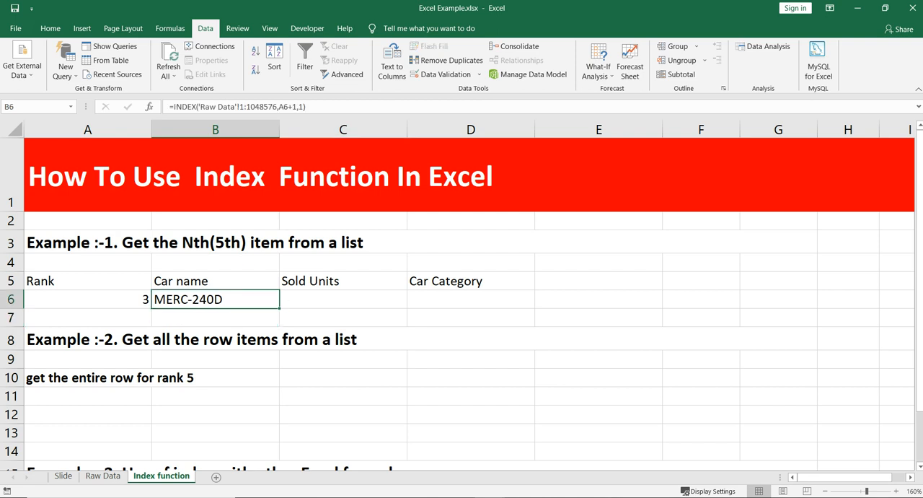
left_click(88, 299)
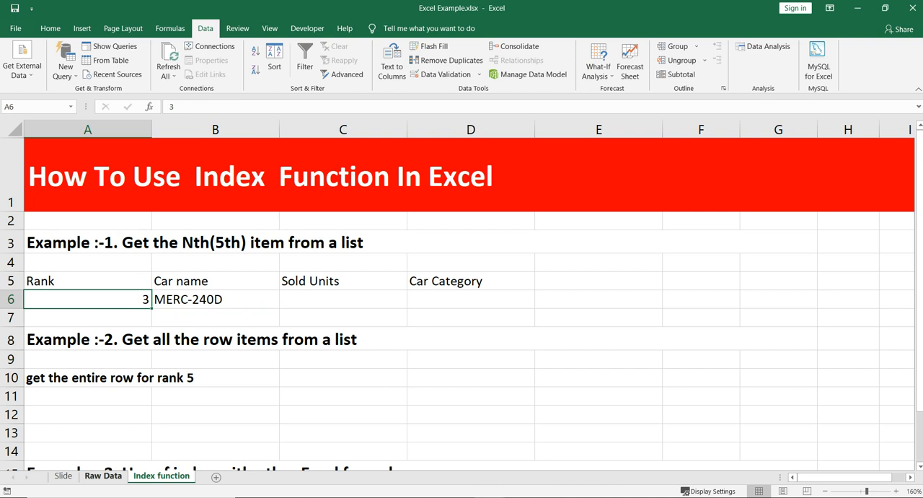
left_click(102, 476)
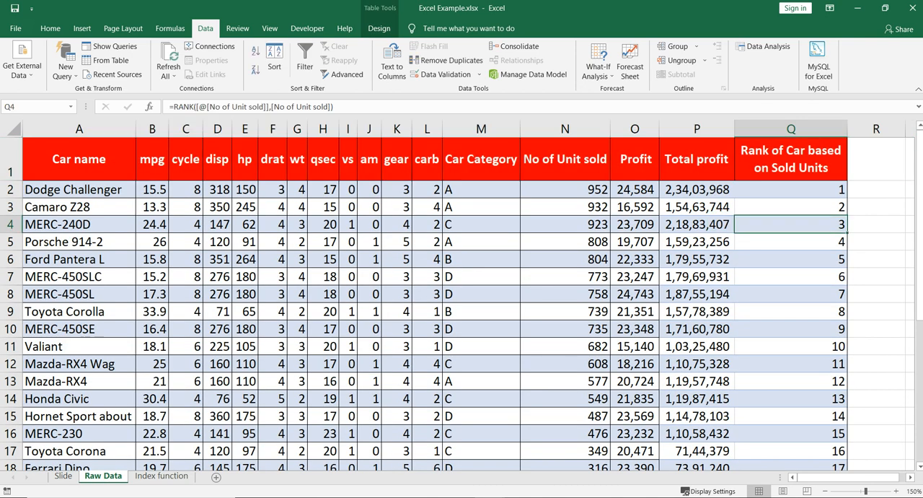
left_click(11, 224)
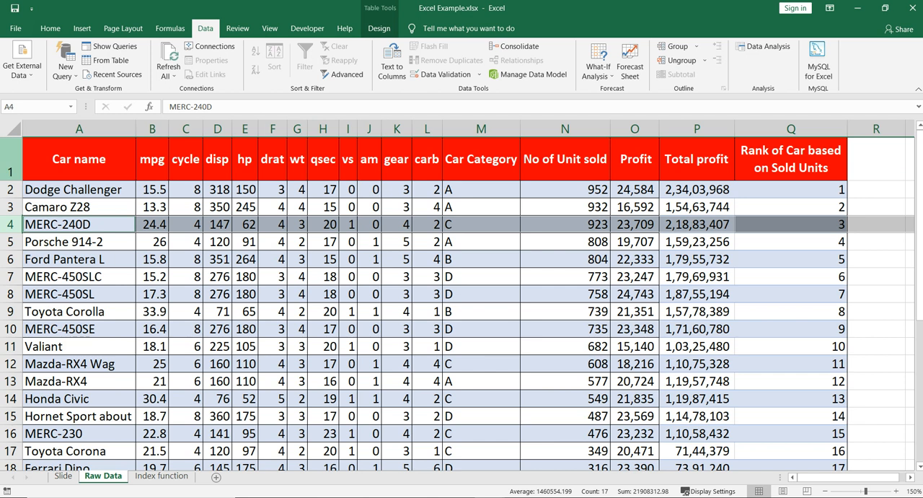
left_click(11, 160)
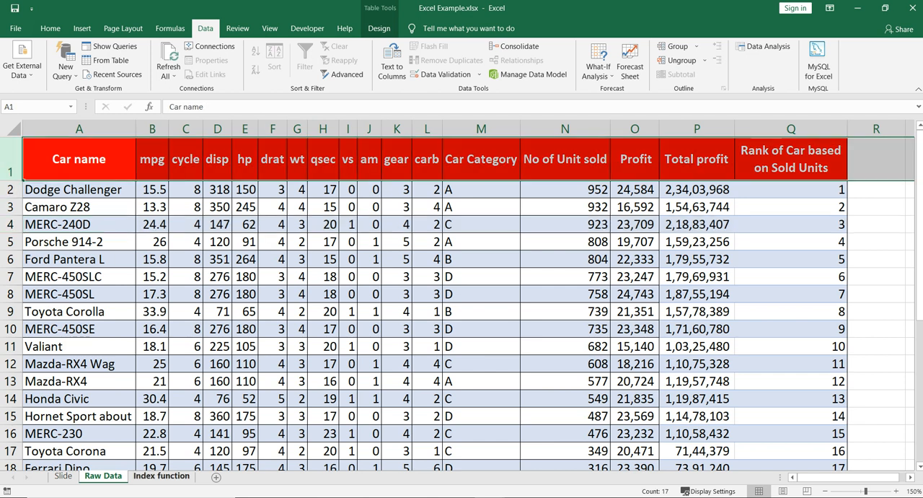
left_click(161, 476)
left_click(215, 299)
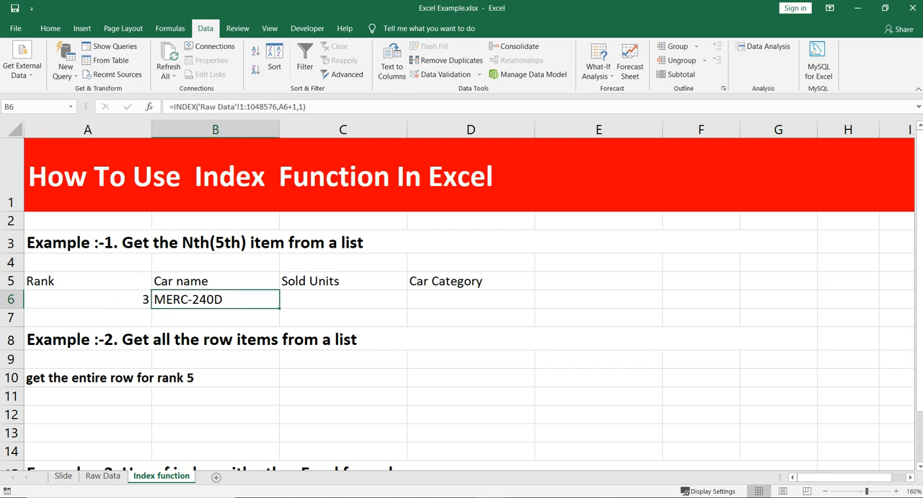
Locate rank 9 on the Raw Data sheet and set the rank in A6 of the Index function sheet to 9.
left_click(102, 476)
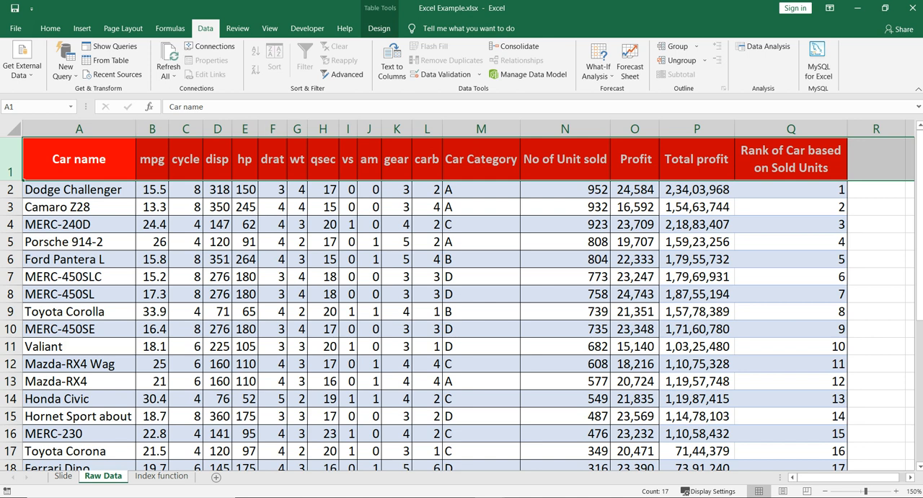
left_click(790, 329)
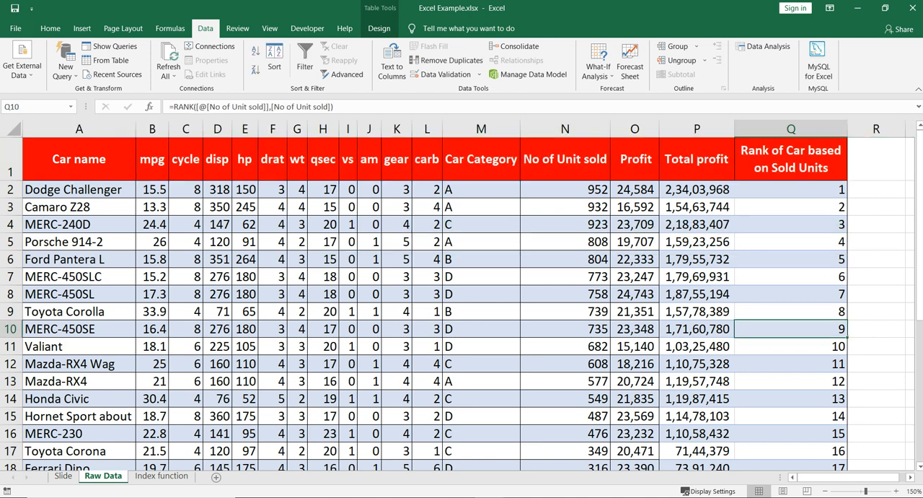
key("ctrl+Page_Down")
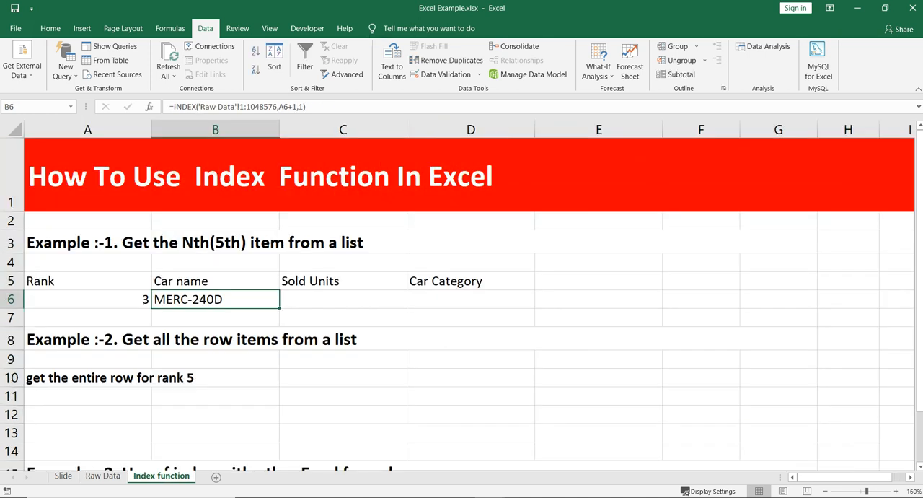
left_click(88, 299)
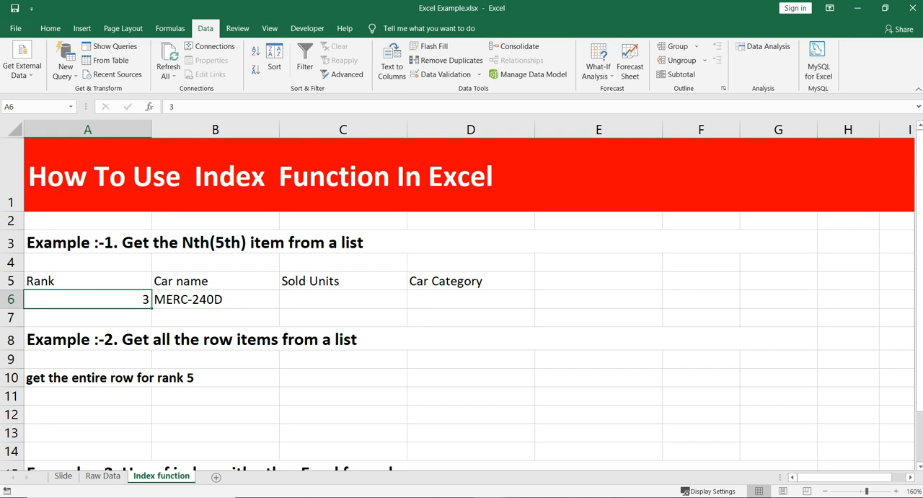
type("9")
key("Return")
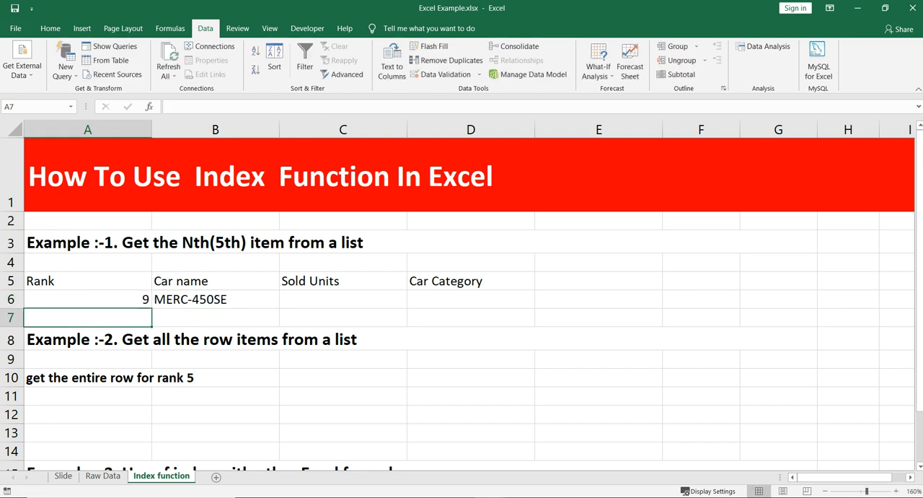
Review B6's INDEX formula against the rank in A6, focusing on the A6+1 row number argument.
left_click(215, 299)
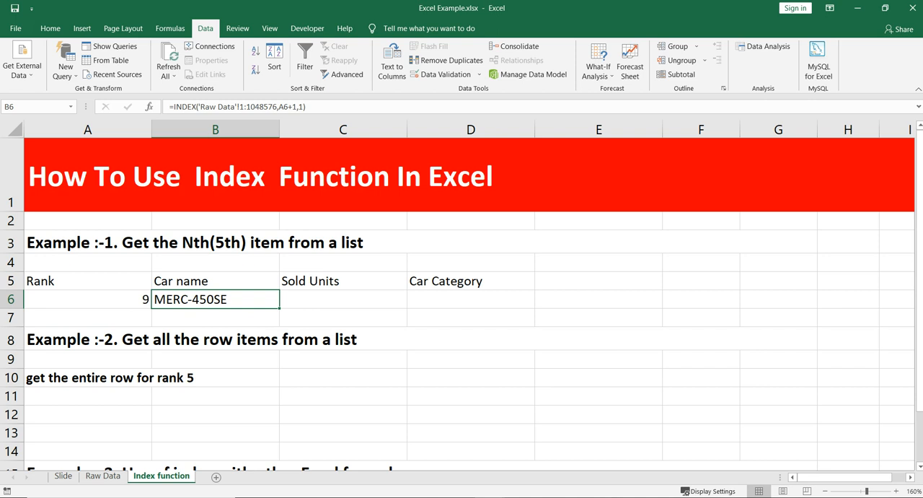
left_click(88, 300)
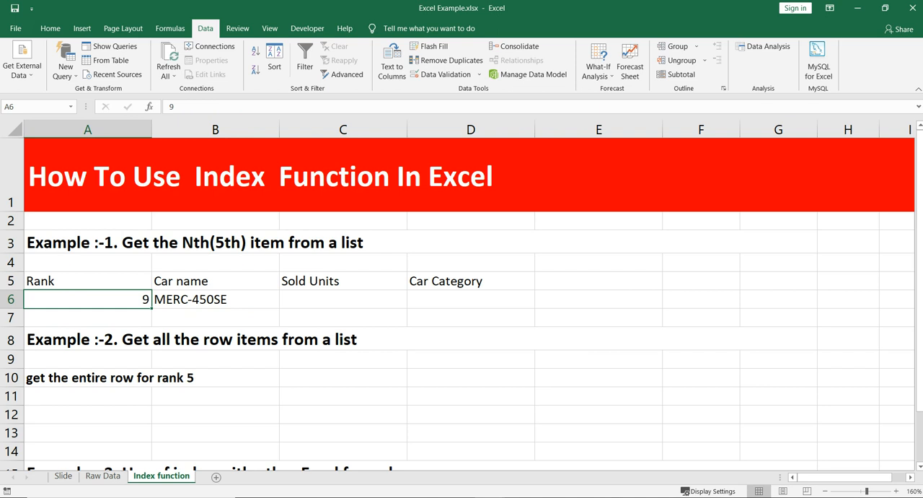
left_click(215, 299)
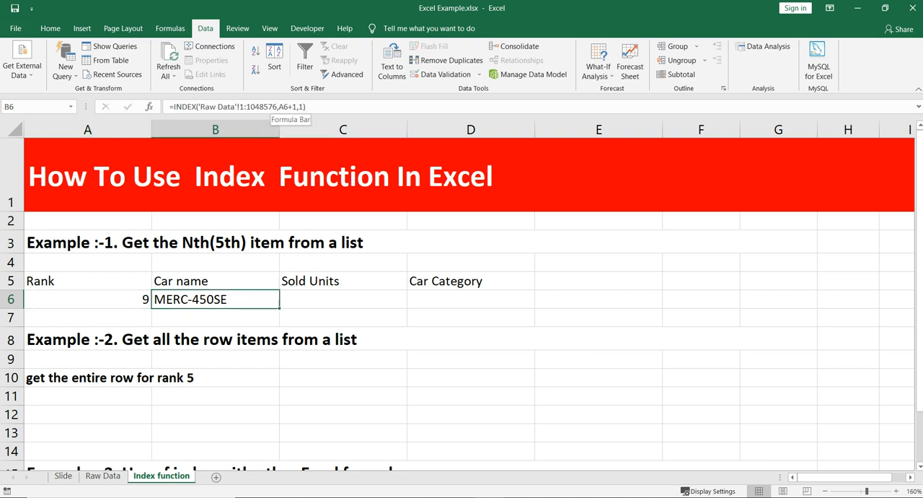
left_click_drag(279, 107, 297, 107)
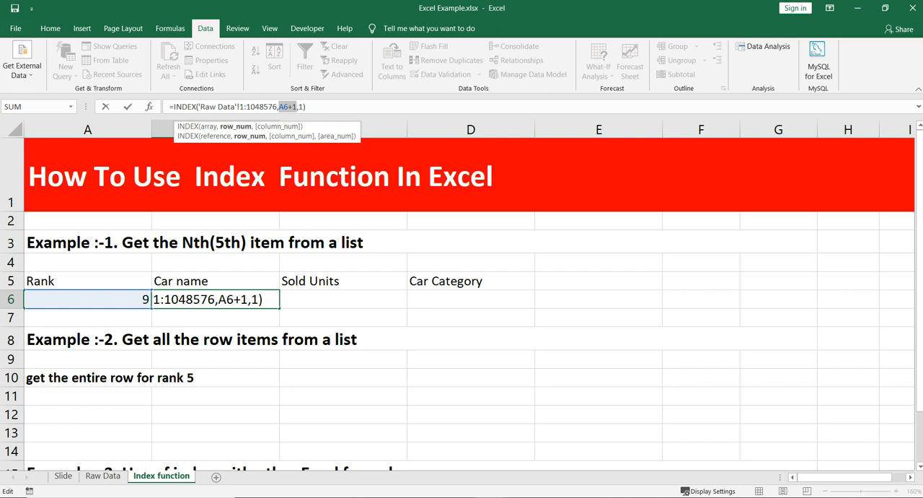
key("Escape")
key("Escape")
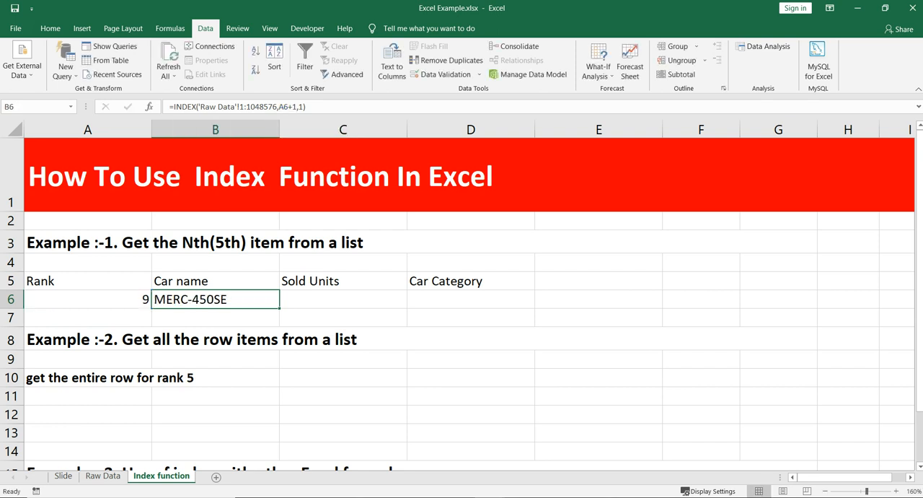
Check the header row on the Raw Data sheet and return to the Sold Units cell C6 on the Index function sheet.
left_click(103, 476)
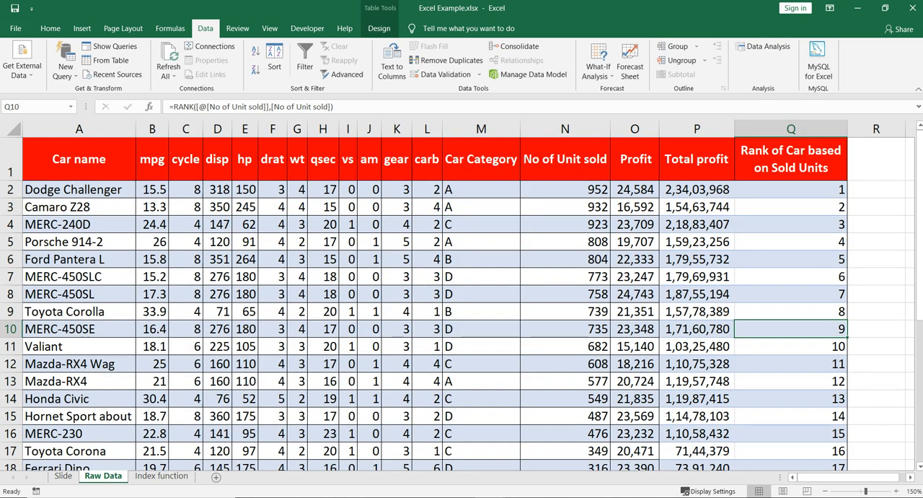
left_click(11, 160)
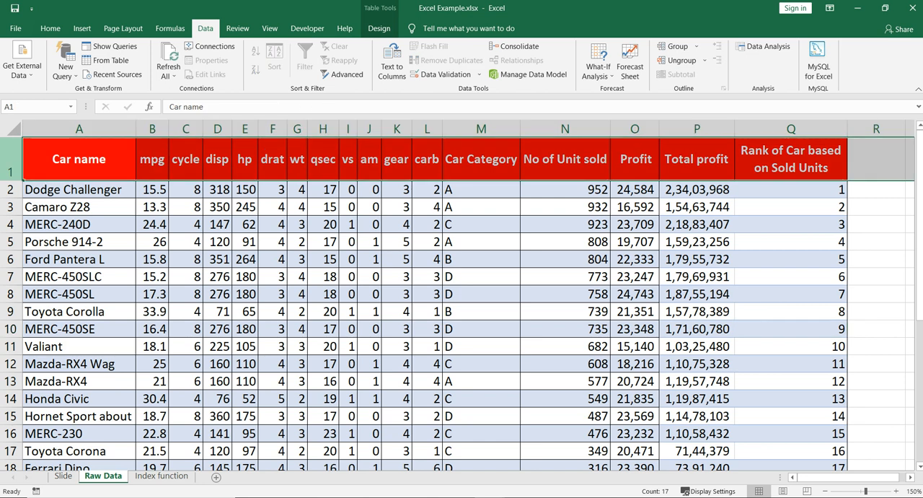
left_click(161, 476)
left_click(343, 300)
left_click(215, 300)
left_click(343, 300)
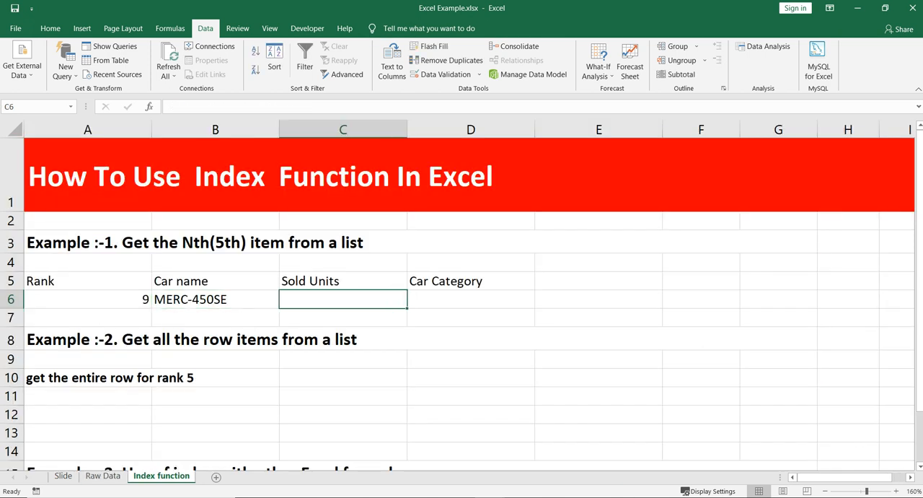
Set the rank in A6 to 10.
left_click(87, 300, "ctrl")
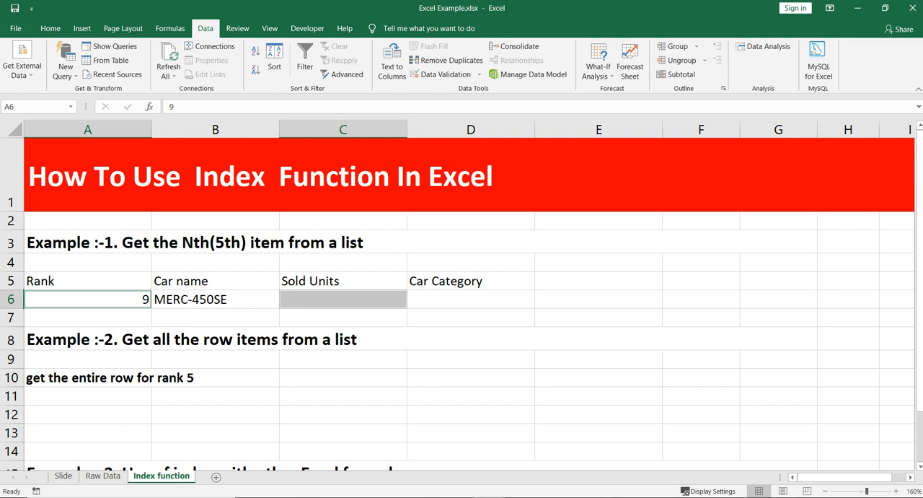
left_click(87, 299)
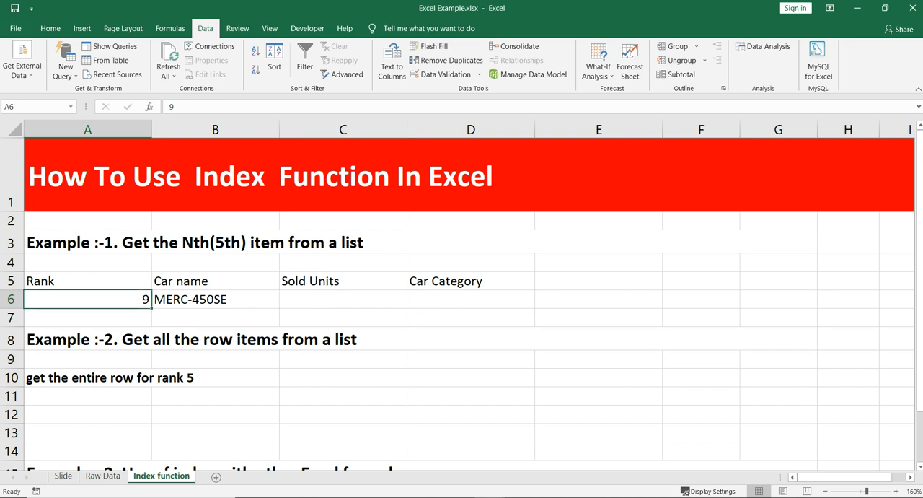
type("10")
key("Return")
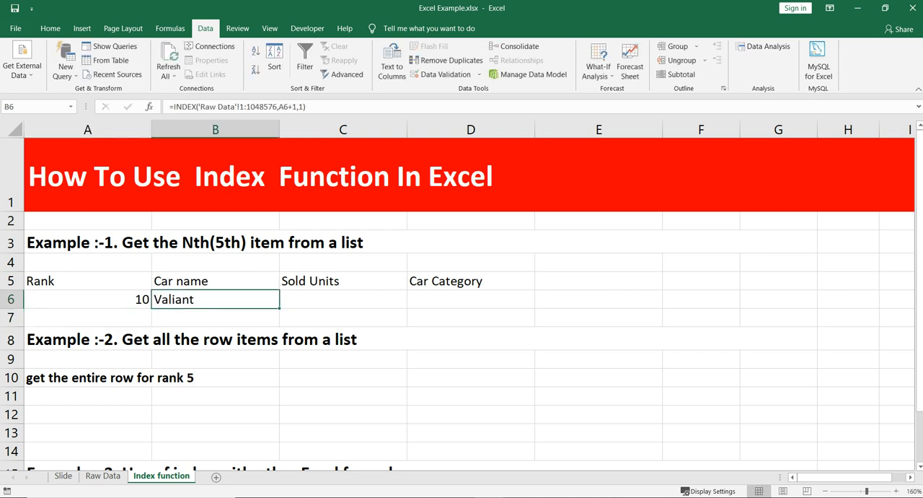
key("Right")
key("Right")
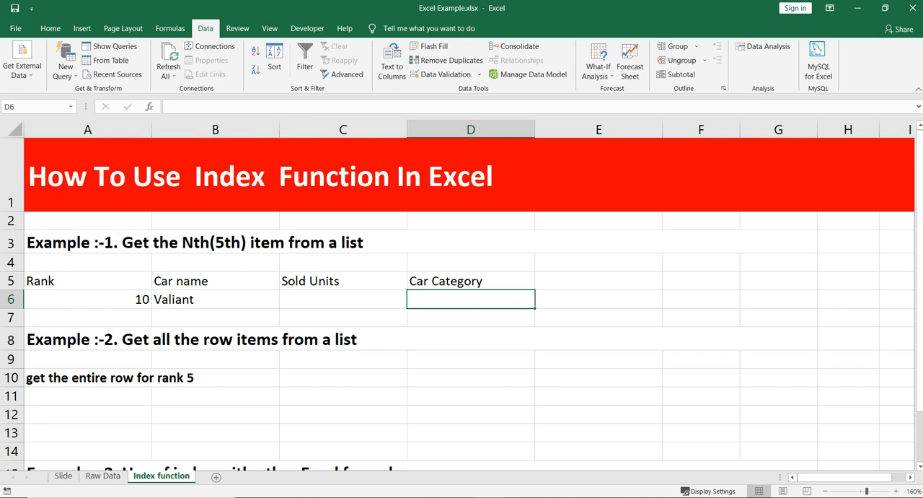
Compare B6's car name with row 11 on the Raw Data sheet and return to the Index function sheet.
left_click(88, 299)
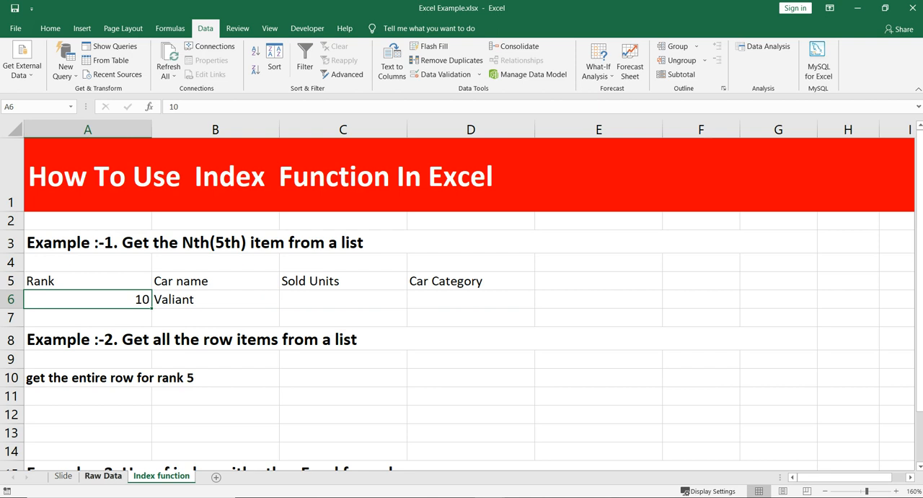
left_click(102, 476)
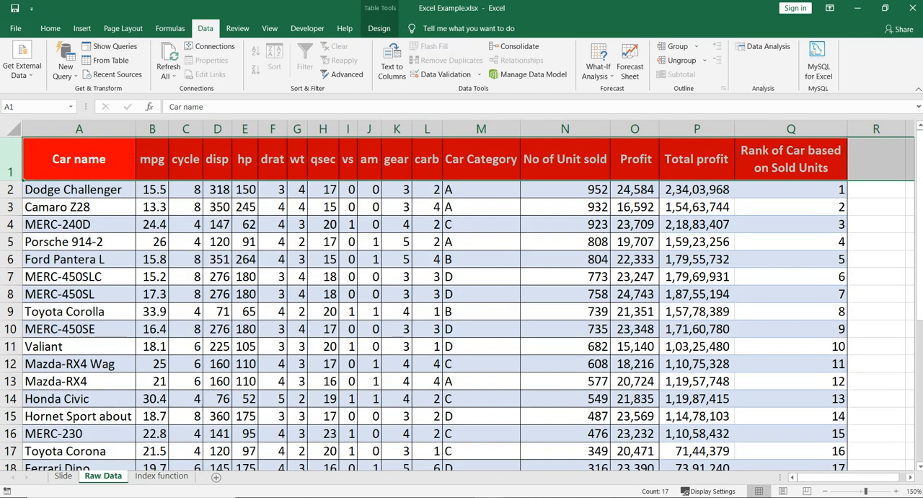
left_click(10, 346)
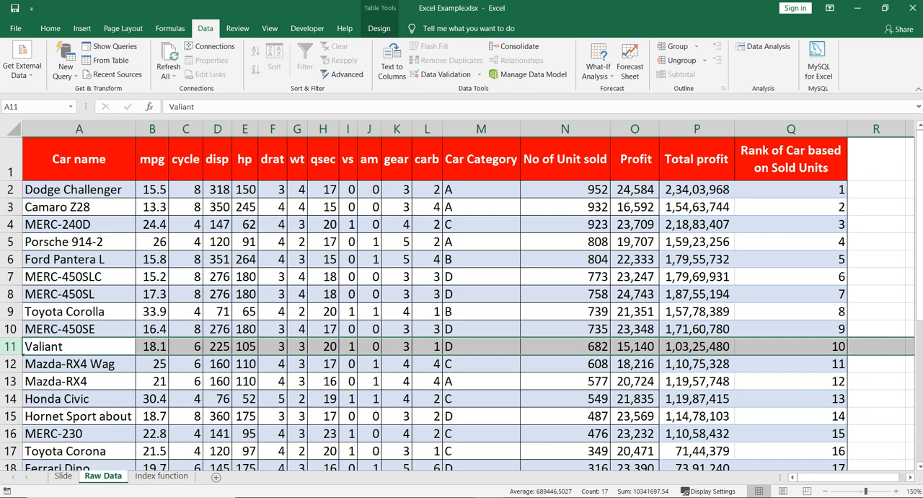
left_click(161, 476)
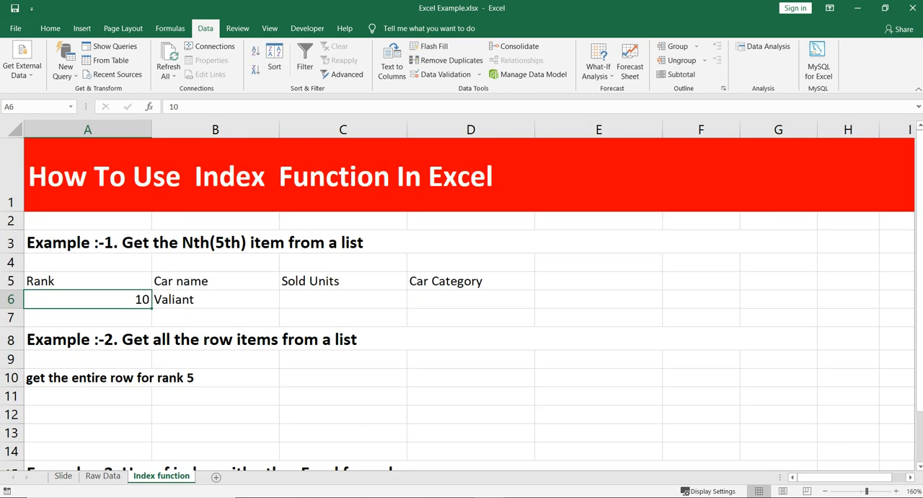
Start an INDEX formula in the Sold Units cell C6 with the entire Raw Data sheet as its array.
left_click(214, 300)
left_click(343, 300)
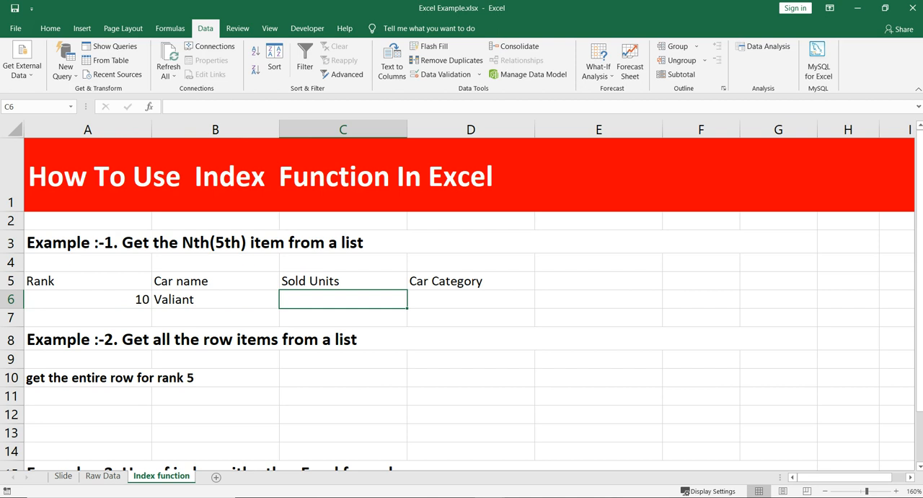
type("=index")
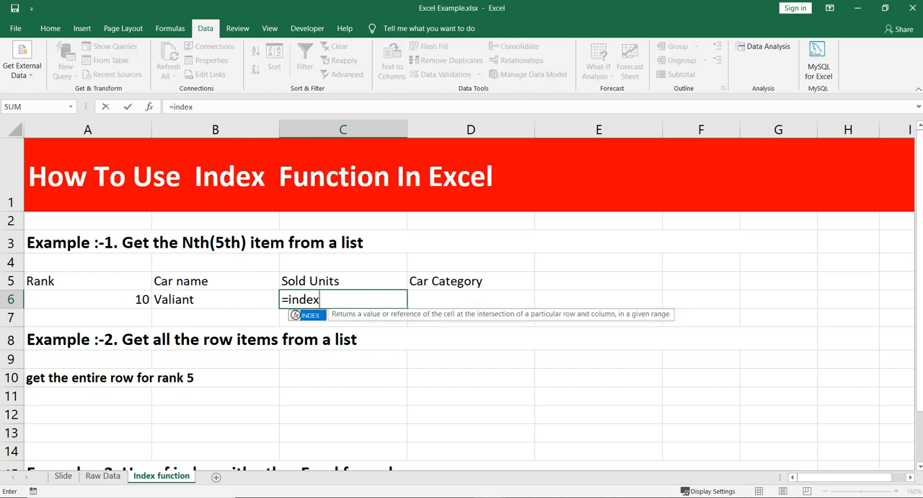
key("Tab")
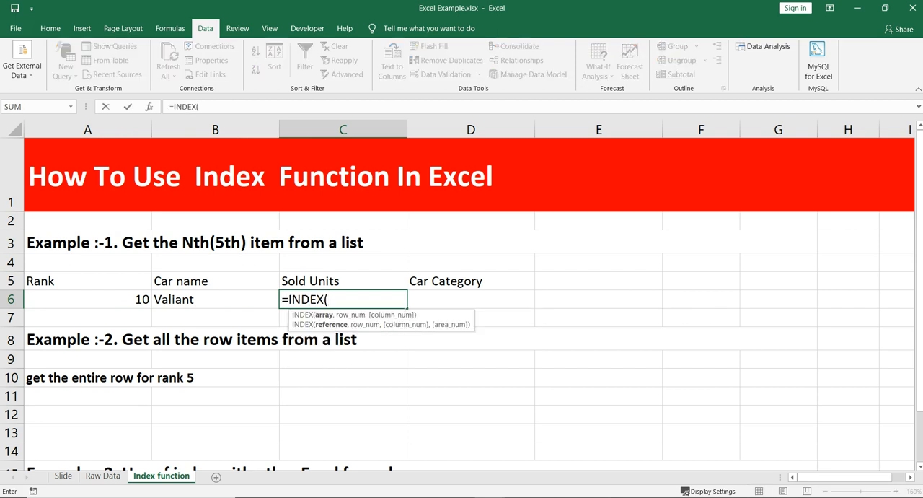
left_click(103, 476)
left_click(15, 129)
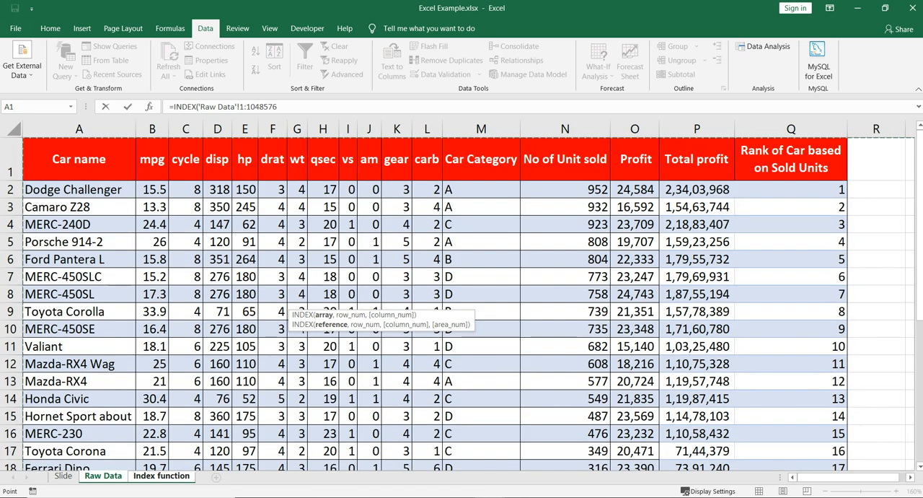
type(",")
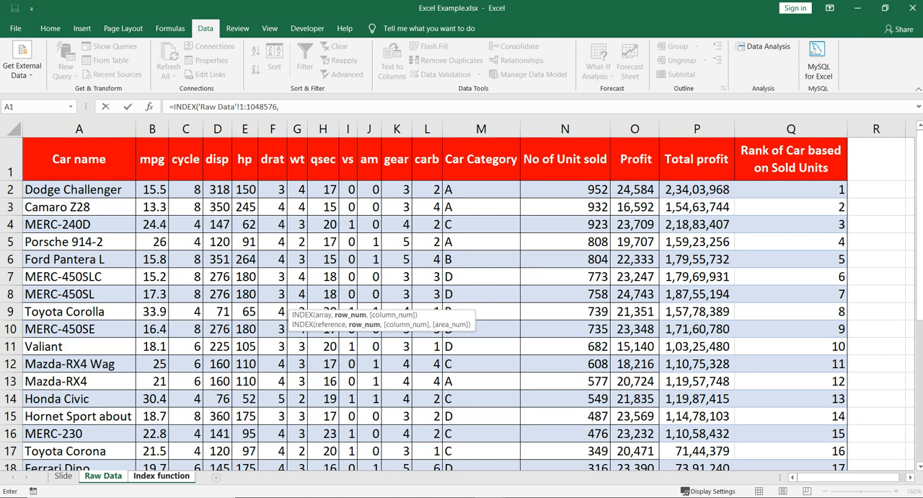
Set the formula's row number argument to A6+1, referencing the rank on the Index function sheet.
left_click(162, 476)
left_click(87, 299)
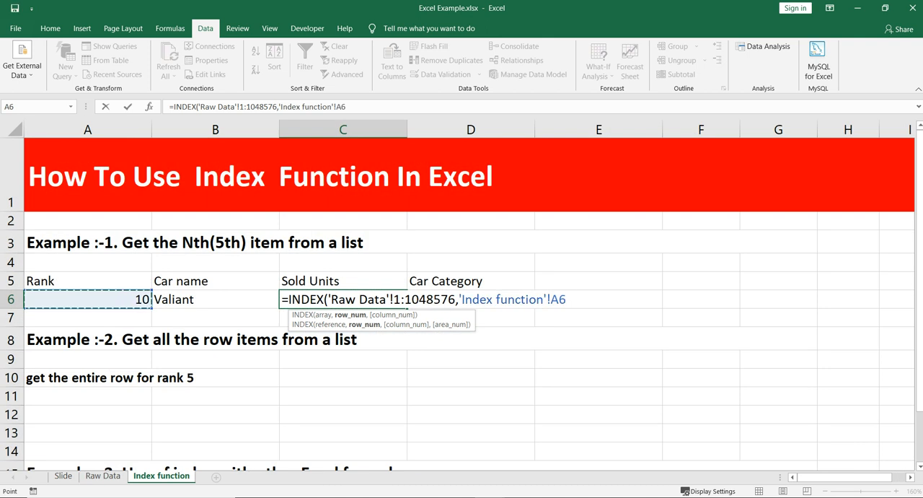
type("+1,")
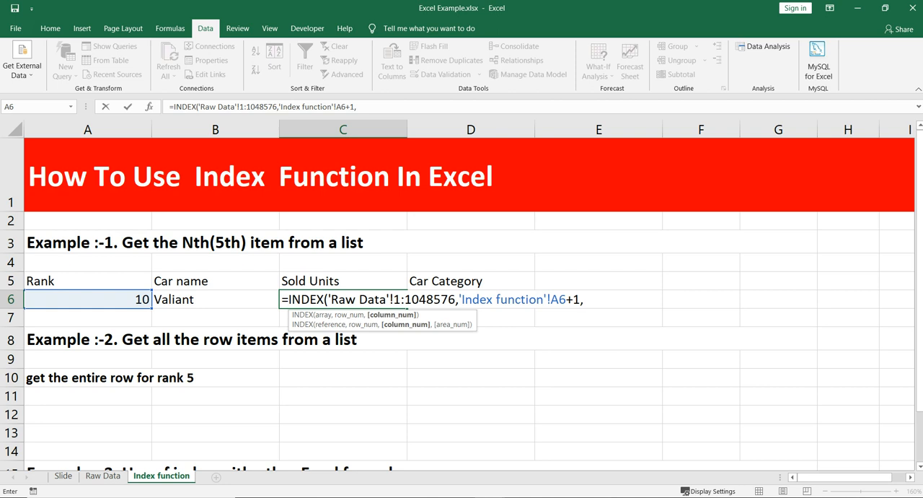
Enter 14 as the column number without any Raw Data sheet reference, and complete the C6 formula.
left_click(103, 475)
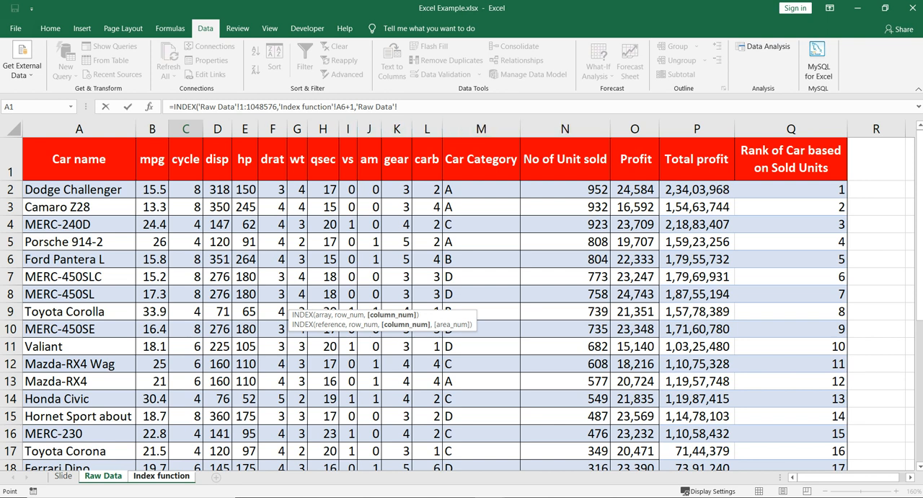
left_click(398, 107)
key("BackSpace")
key("BackSpace")
key("BackSpace")
key("BackSpace")
key("BackSpace")
key("BackSpace")
key("BackSpace")
key("BackSpace")
key("BackSpace")
key("BackSpace")
key("BackSpace")
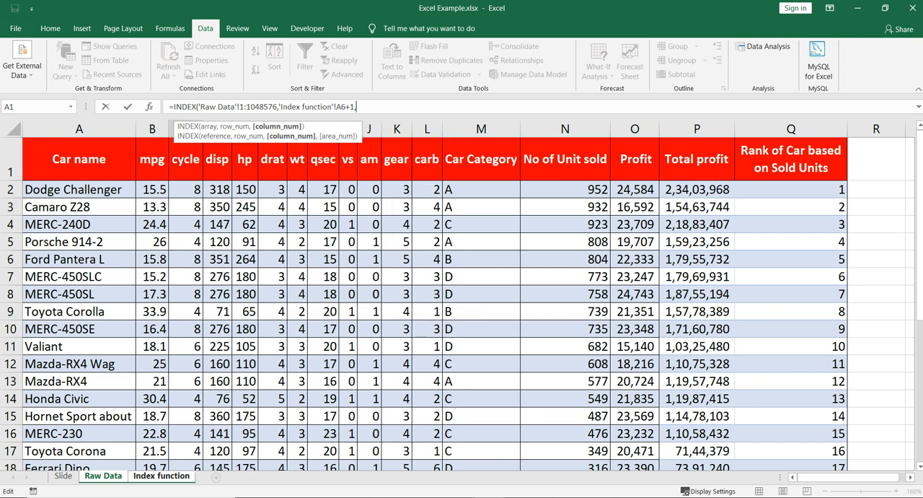
type("14)")
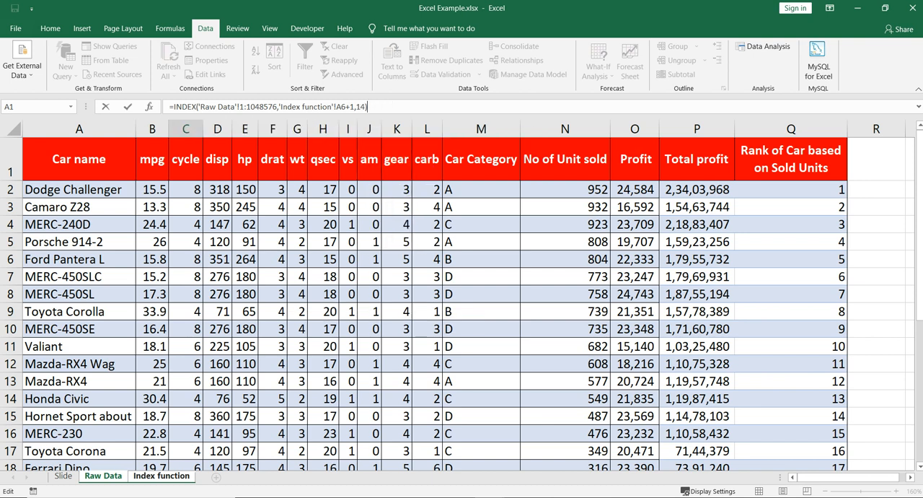
key("Return")
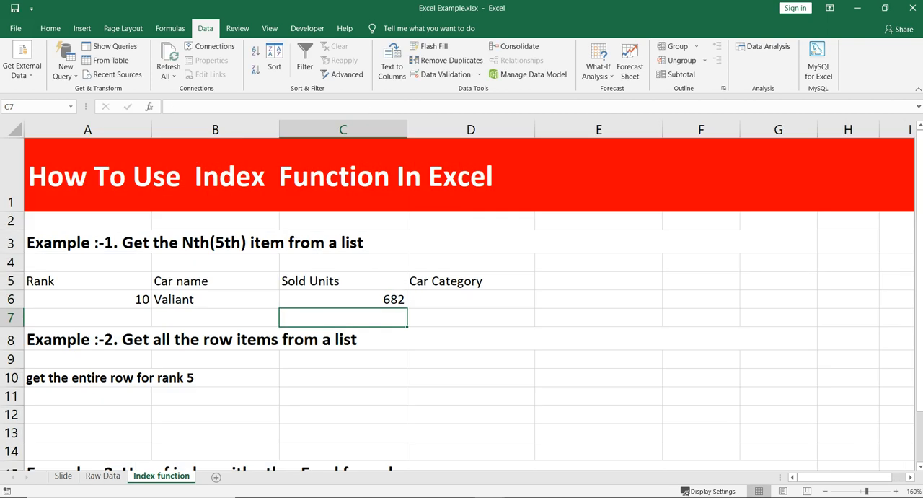
Check C6's INDEX arguments against the whole Raw Data sheet, its row 11 and the No of Unit sold column.
left_click(344, 299)
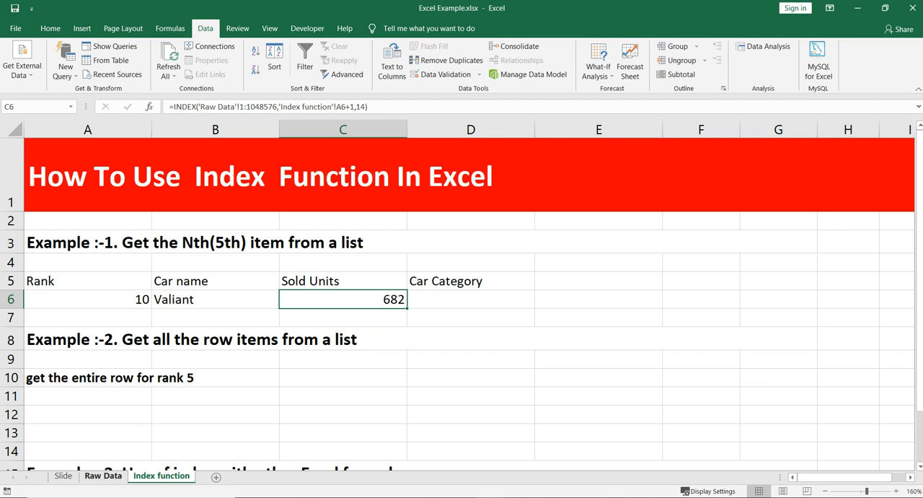
left_click(102, 476)
key("ctrl+a")
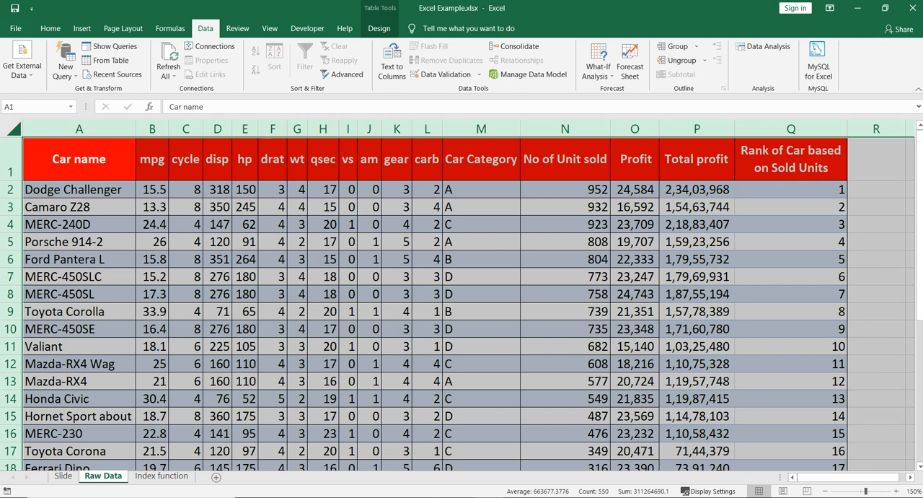
left_click(10, 346)
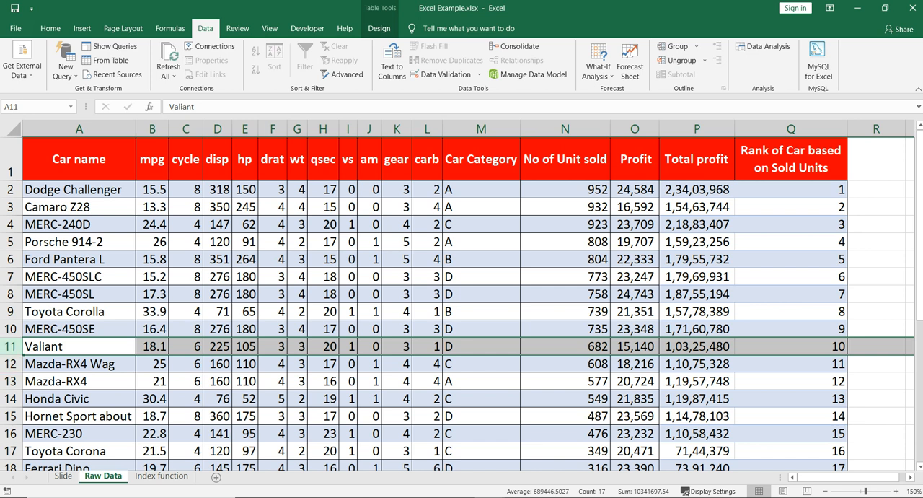
left_click(565, 129, "ctrl")
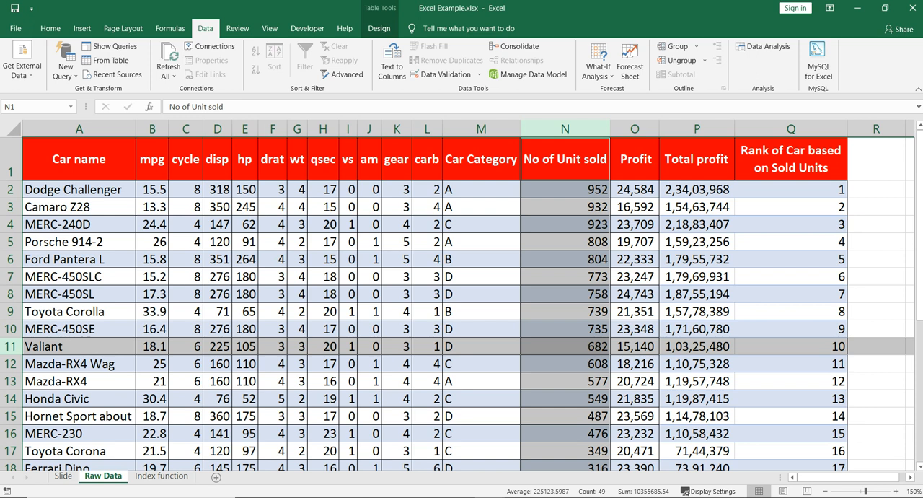
Fill row 11 of the Raw Data sheet with yellow.
left_click(11, 347)
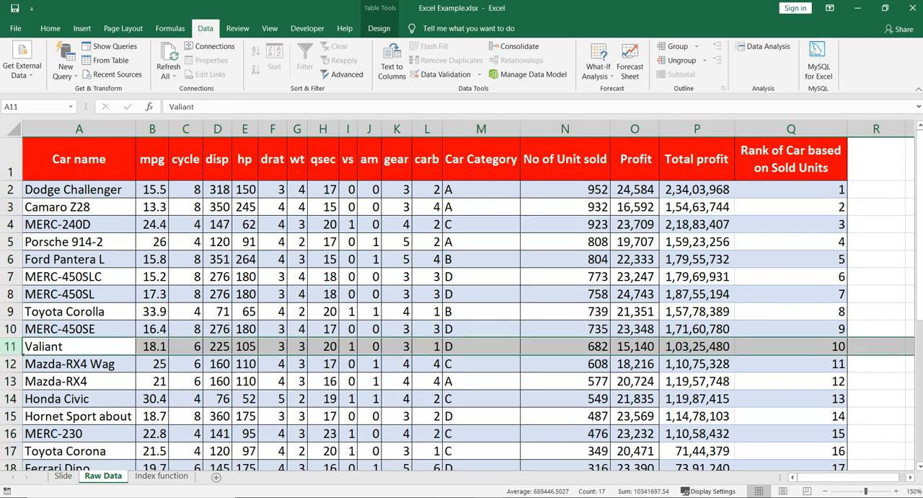
left_click(51, 29)
left_click(192, 69)
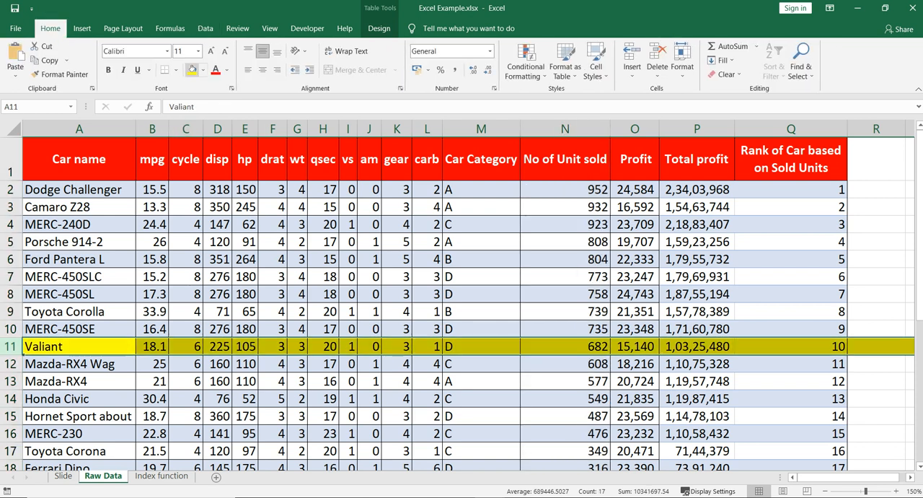
Try filling the No of Unit sold column N with yellow, and undo that fill.
left_click(564, 128)
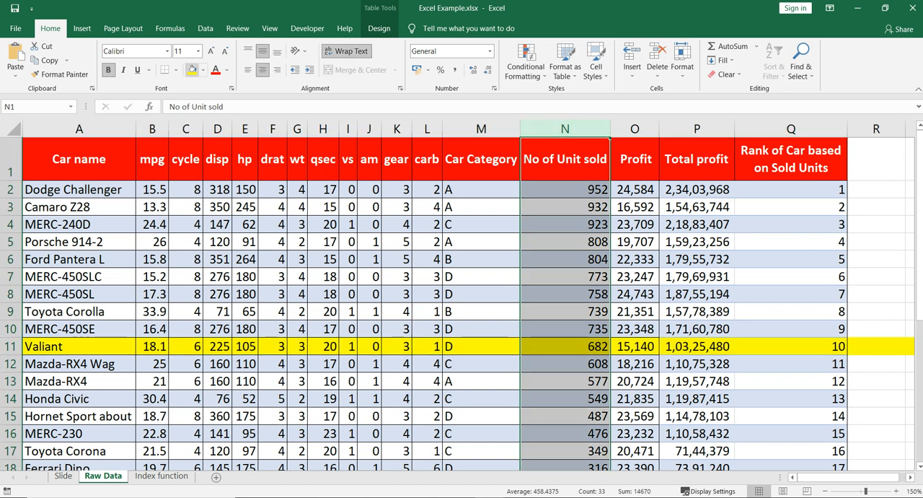
left_click(192, 69)
key("ctrl+z")
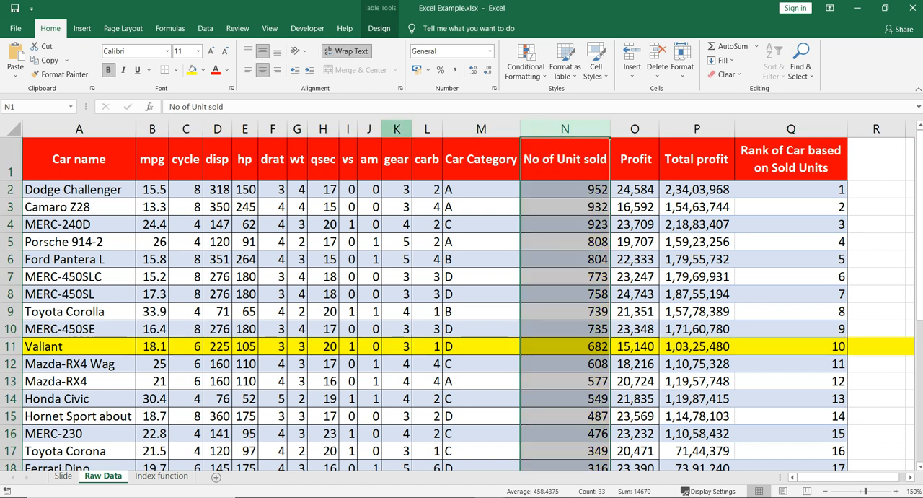
Fill the No of Unit sold column N with green, and reapply the yellow fill to row 11.
left_click(203, 69)
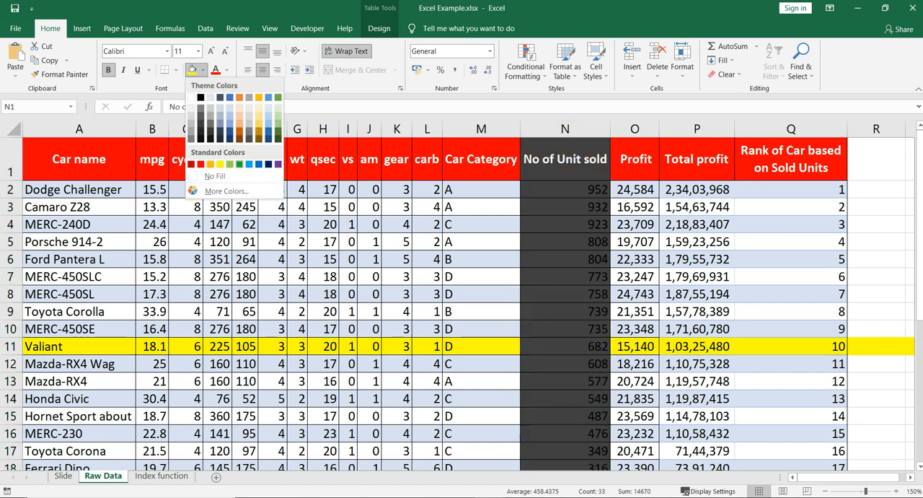
left_click(239, 164)
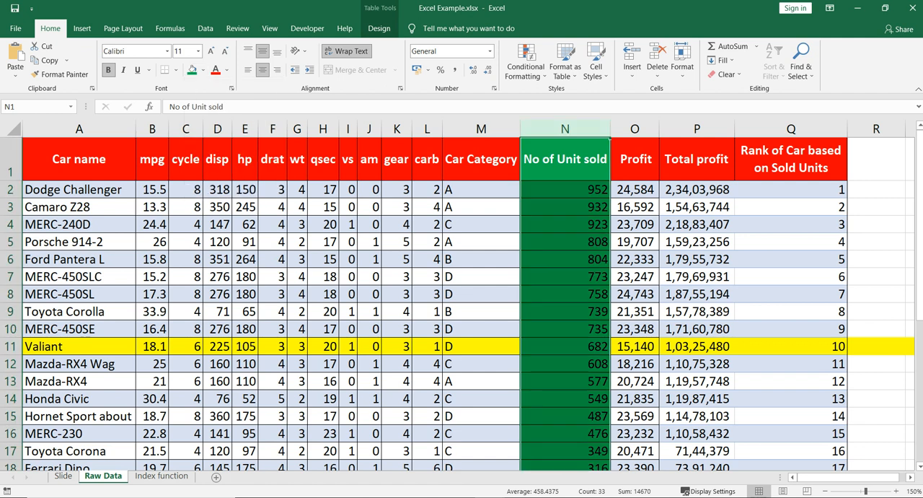
left_click(10, 346)
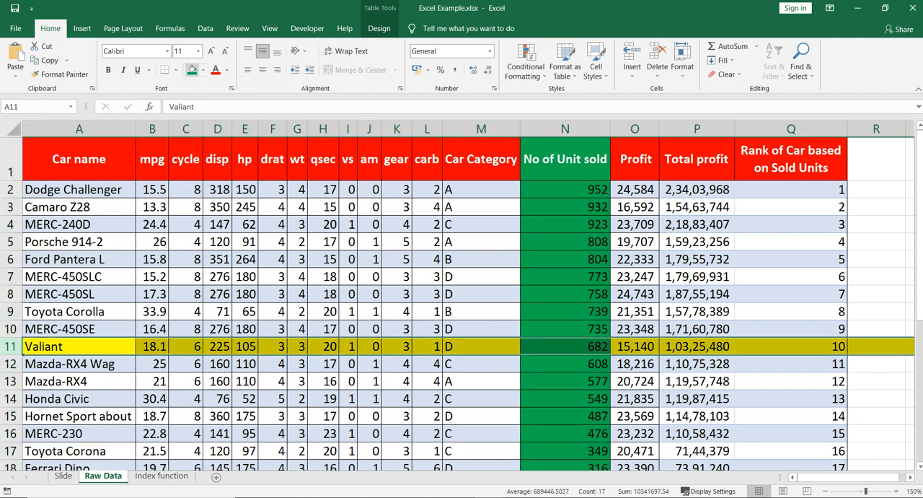
left_click(203, 70)
left_click(220, 164)
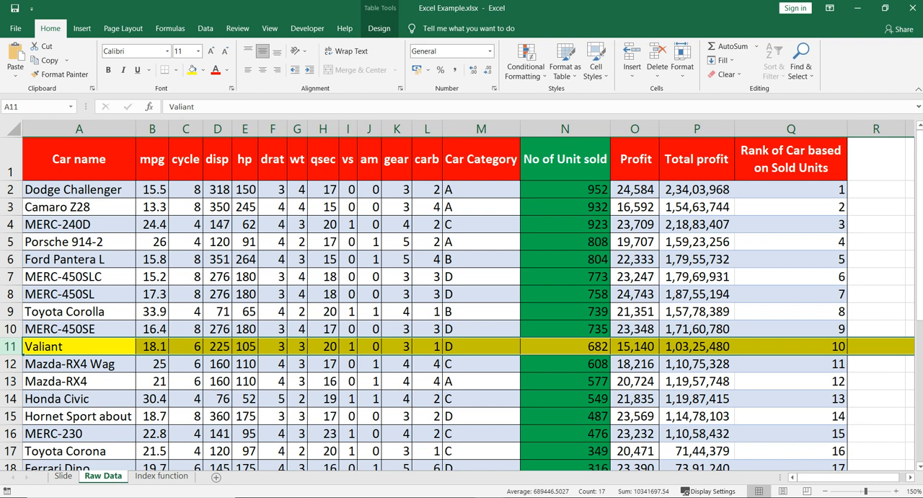
left_click(481, 330)
left_click(566, 346)
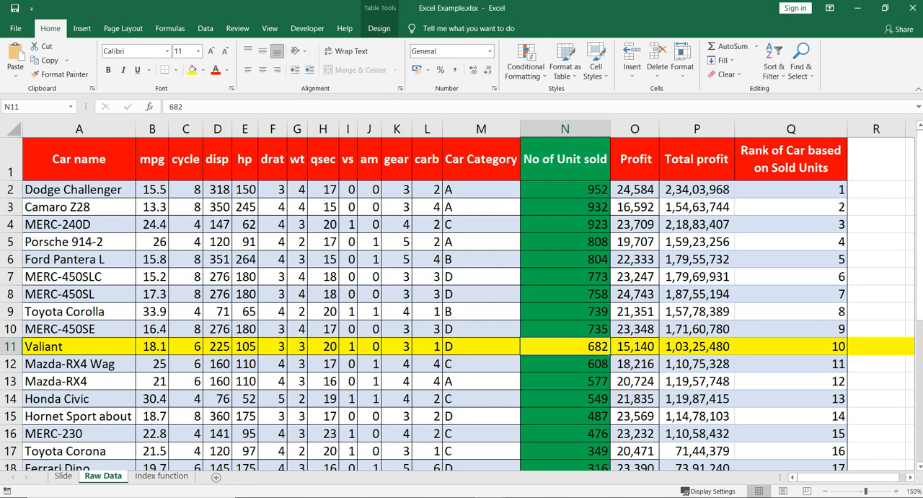
Check the Car Category column M on the Raw Data sheet against the Car Category cell D6 on the Index function sheet.
left_click(162, 476)
left_click(471, 300)
left_click(343, 299)
left_click(481, 129)
left_click(161, 476)
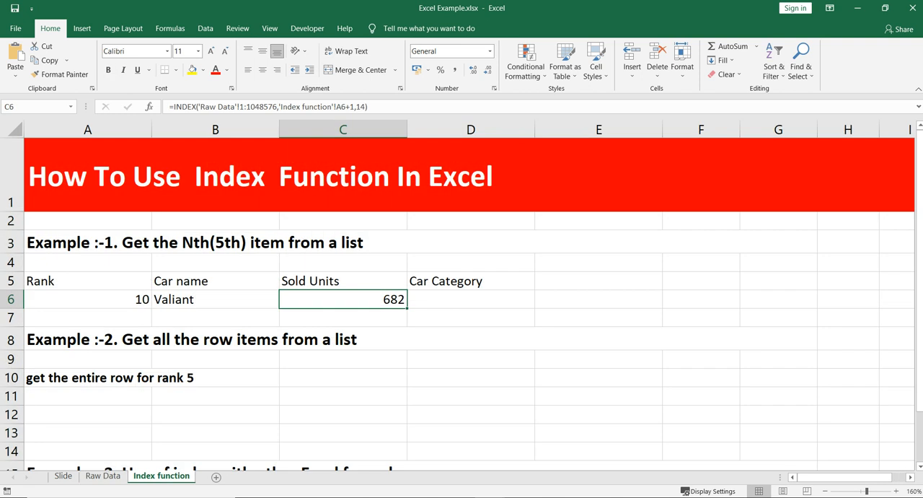
Copy C6's INDEX formula text into D6 and set its column number to 13 to return the car category.
key("F2")
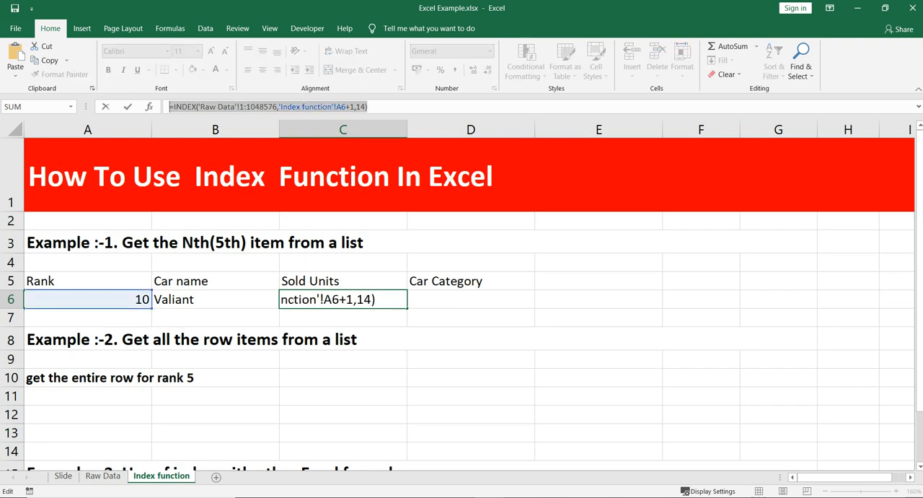
key("Return")
key("Up")
key("Right")
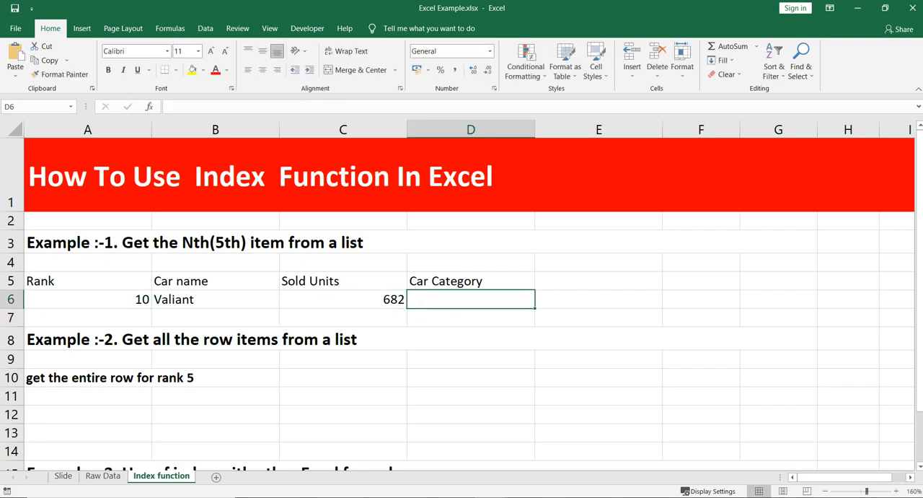
type("=INDEX('Raw Data'!1:1048576,'Index function'!A6+1,14)")
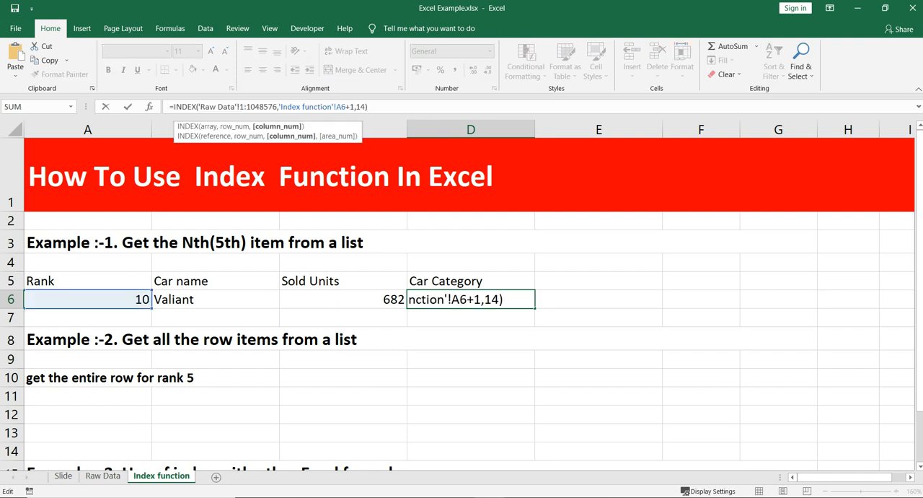
key("Left")
key("BackSpace")
type("3")
key("Return")
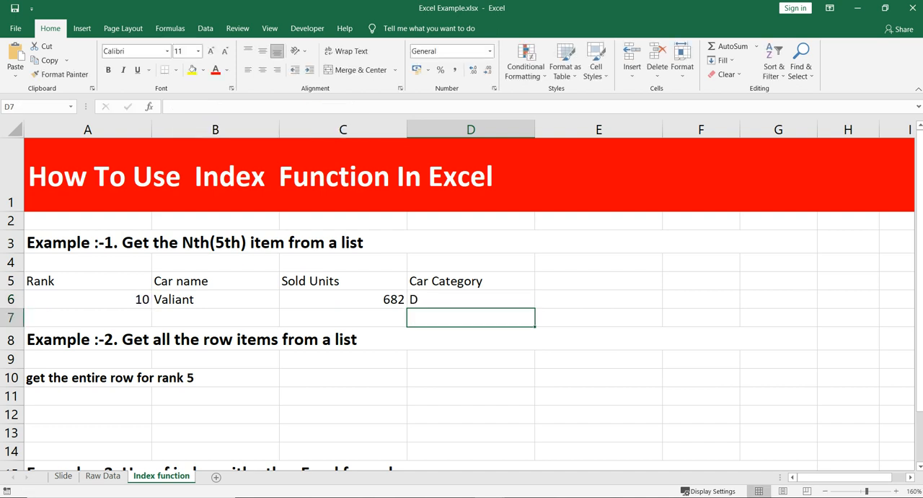
Set the rank in A6 to 5 and check the Example 1 formulas in row 6.
left_click(471, 300)
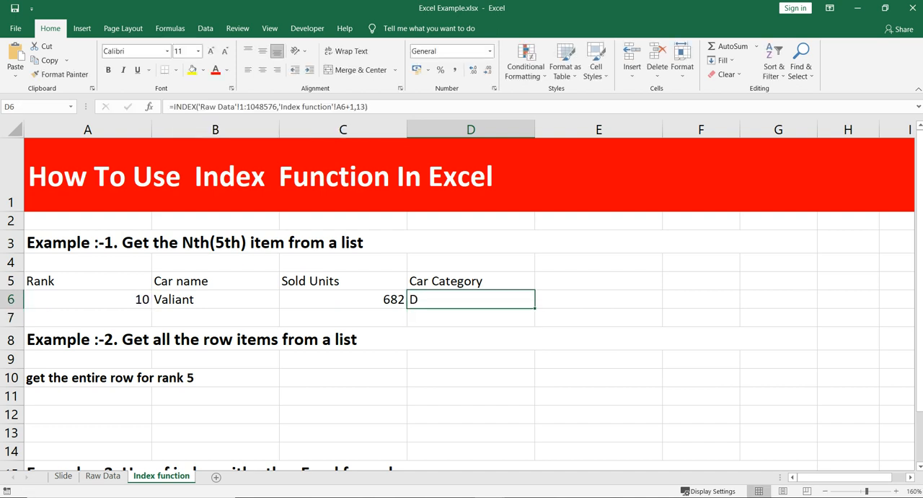
left_click(88, 299)
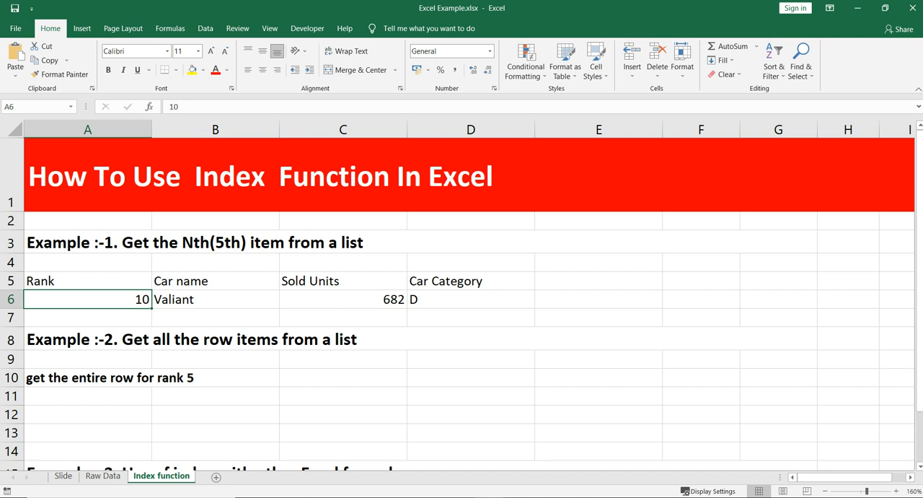
type("5")
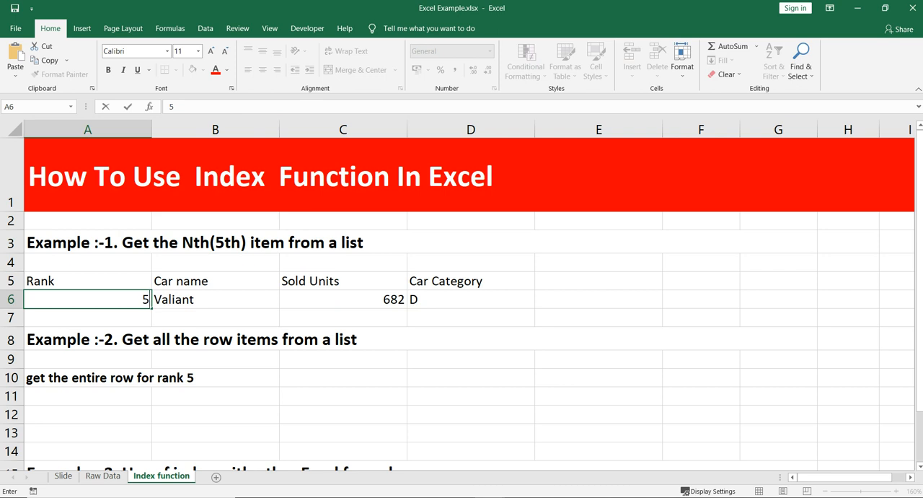
key("Return")
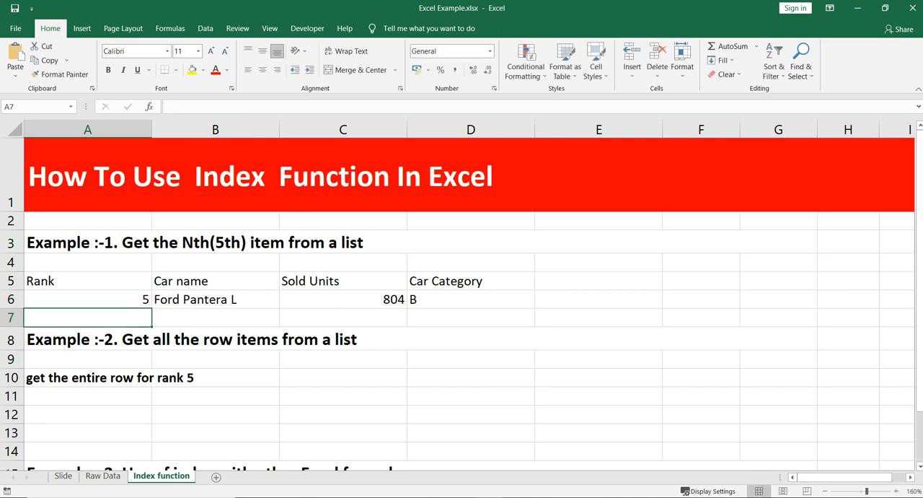
left_click(11, 300)
left_click(216, 339)
left_click(216, 299)
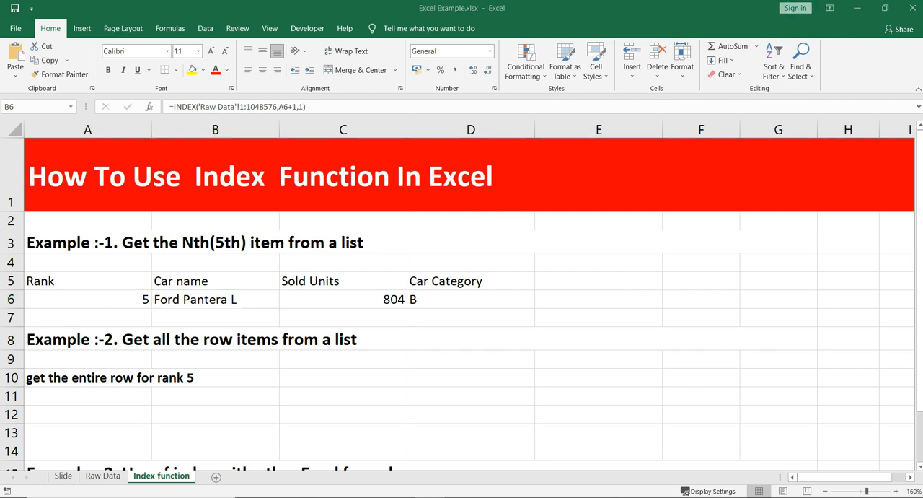
Examine the full Raw Data row for the rank 5 car that Example 2 has to retrieve.
left_click(88, 396)
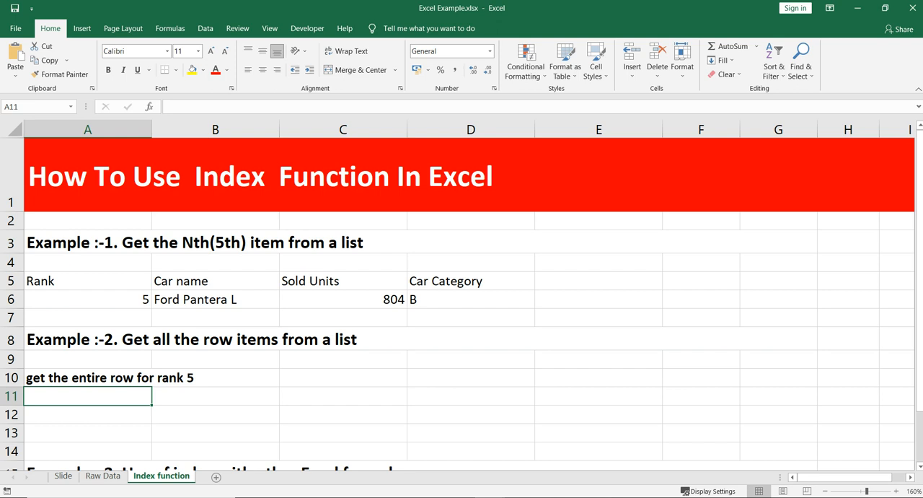
left_click(87, 299)
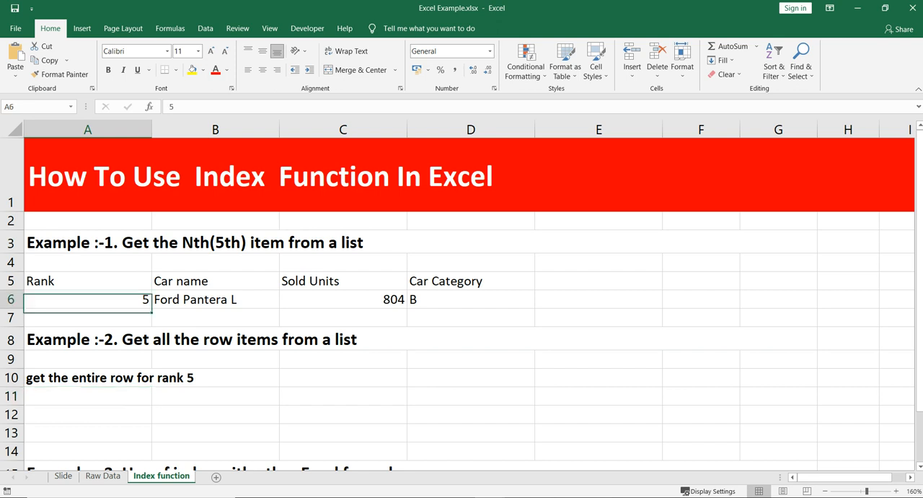
left_click(87, 414)
left_click(104, 476)
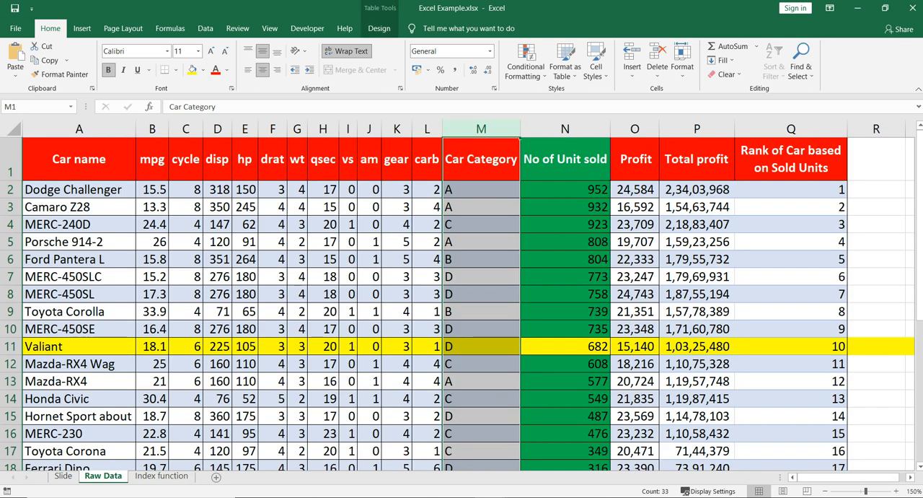
left_click(11, 242)
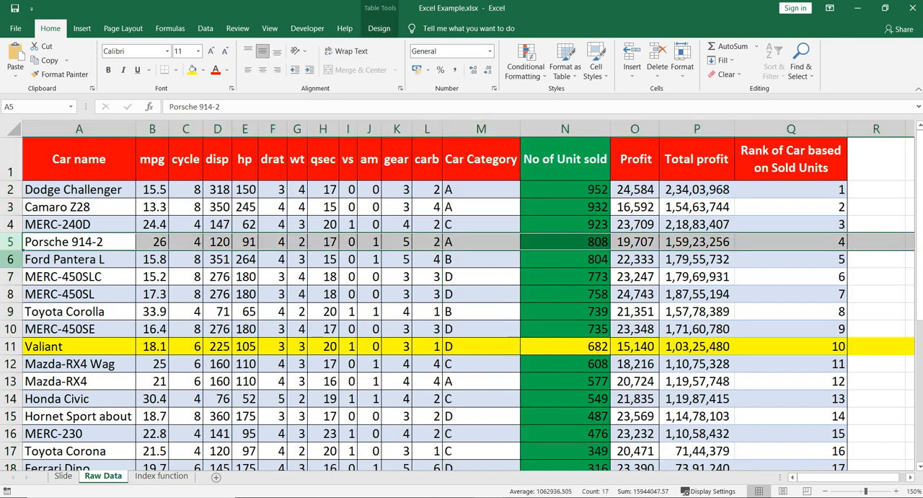
left_click(10, 259)
left_click_drag(80, 259, 613, 267)
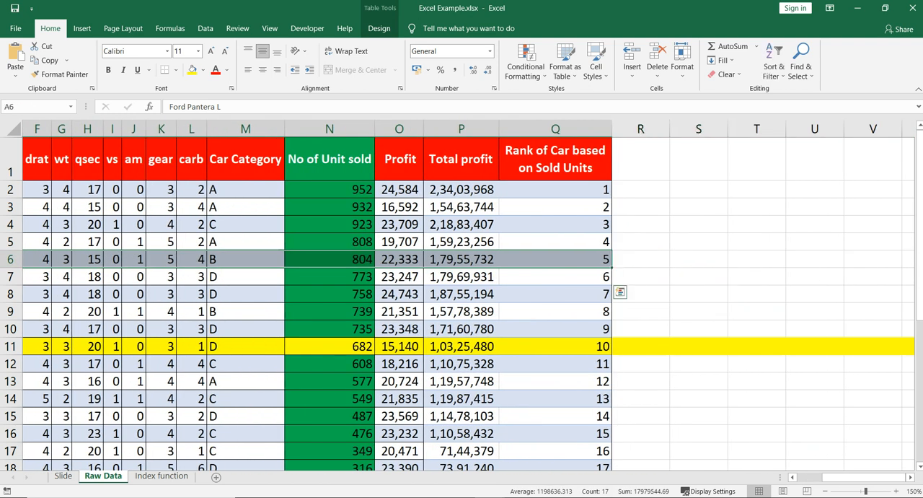
left_click(160, 475)
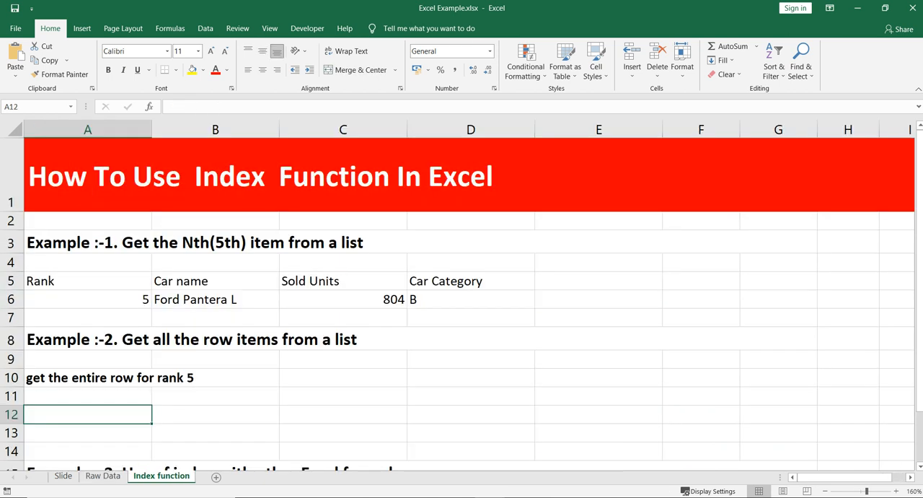
Copy all header cells from row 1 of the Raw Data sheet and paste them as values at A11 of the Index function sheet.
key("Up")
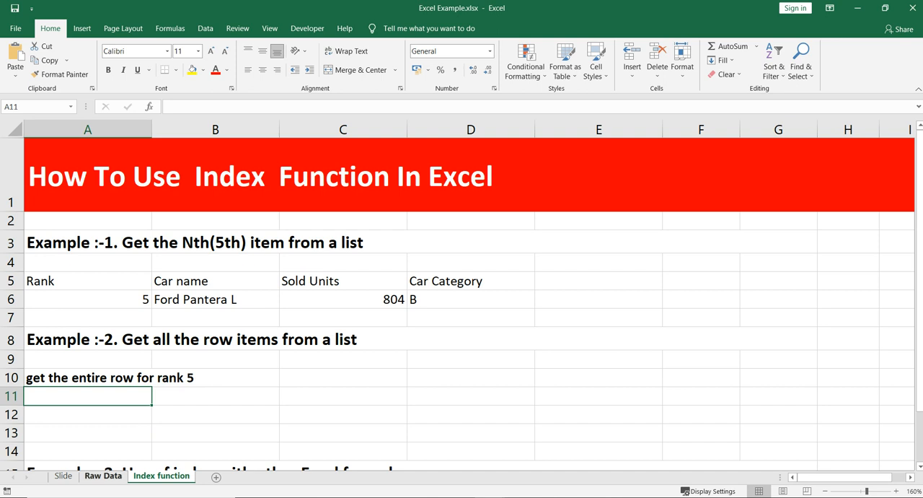
left_click(102, 476)
left_click(160, 160)
key("ctrl+Left")
key("ctrl+shift+Right")
key("ctrl+c")
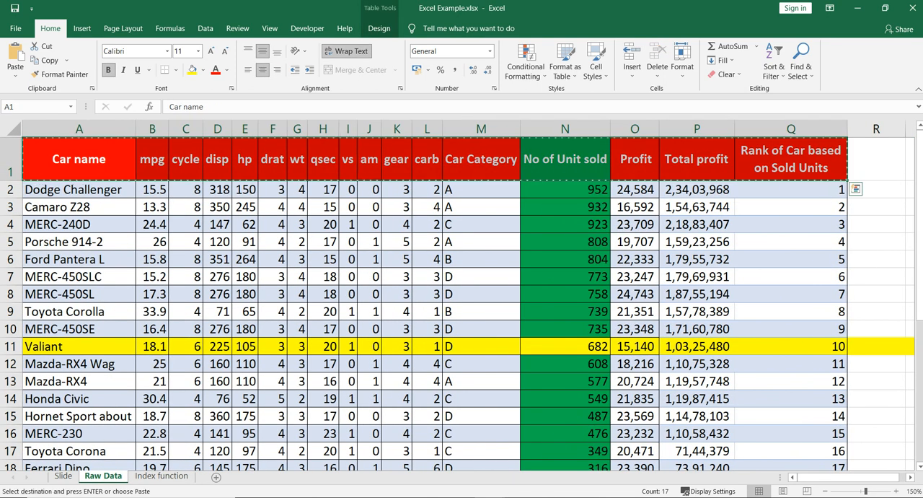
left_click(161, 475)
right_click(103, 398)
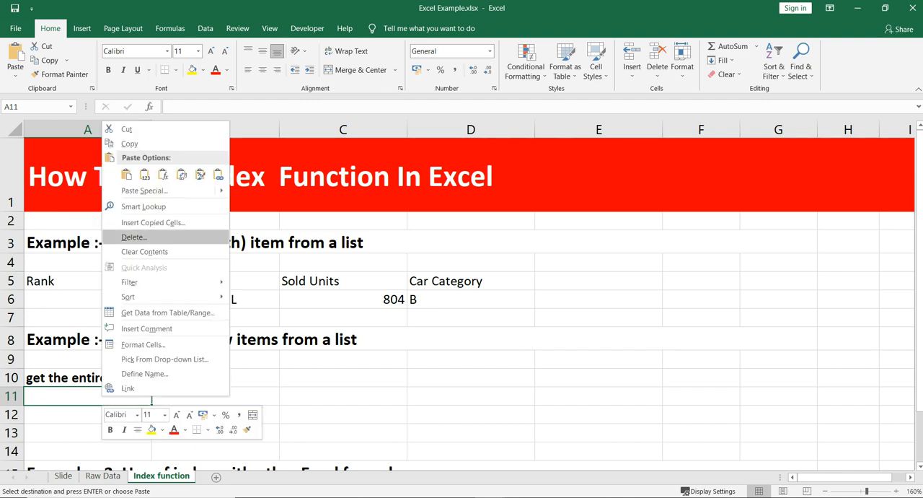
left_click(144, 174)
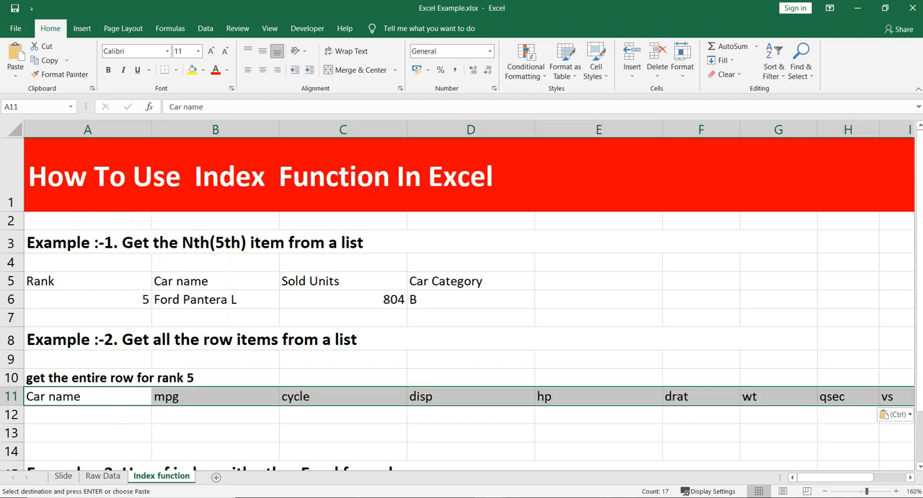
AutoFit the column widths to the pasted headers in row 11.
key("alt+o")
key("c")
key("a")
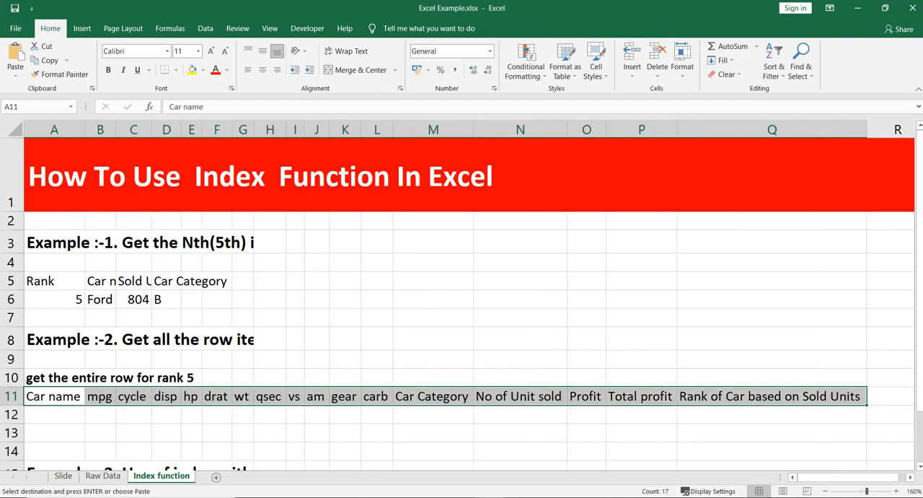
Start an INDEX formula in A12 with the whole Raw Data sheet as its array, locked as $1:$1048576.
key("Down")
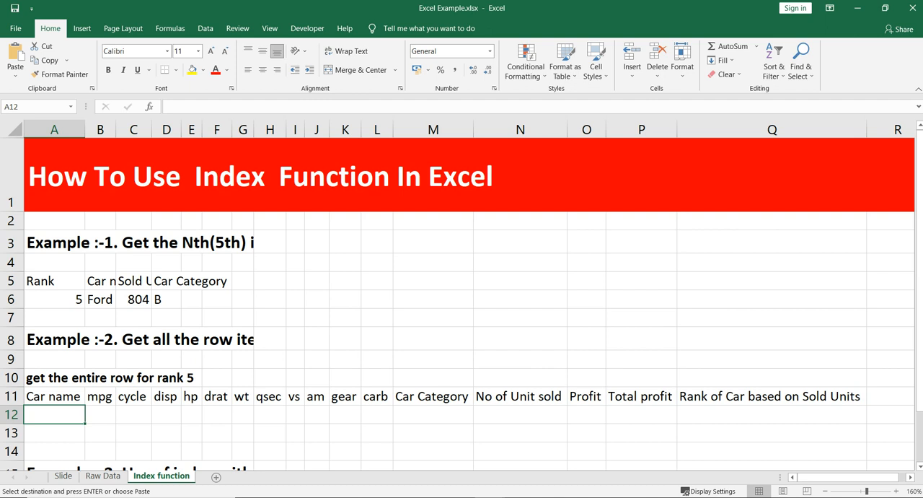
type("=inde")
key("Tab")
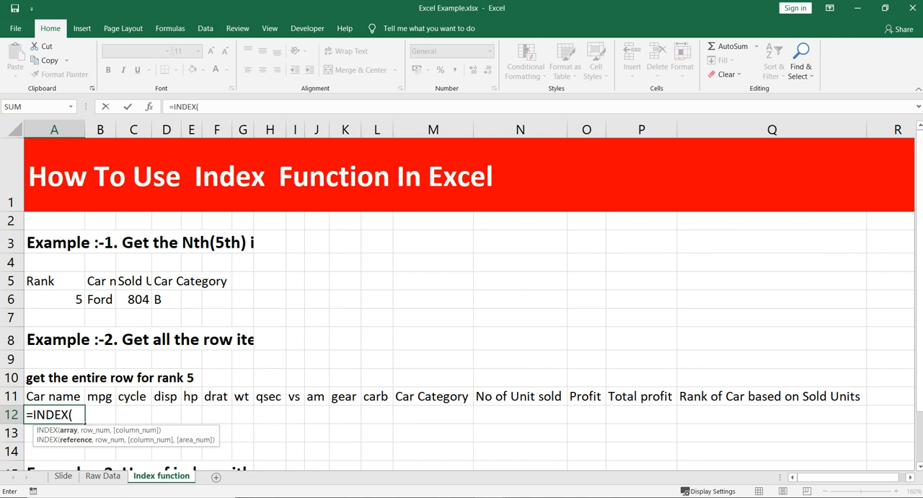
left_click(103, 475)
left_click(14, 130)
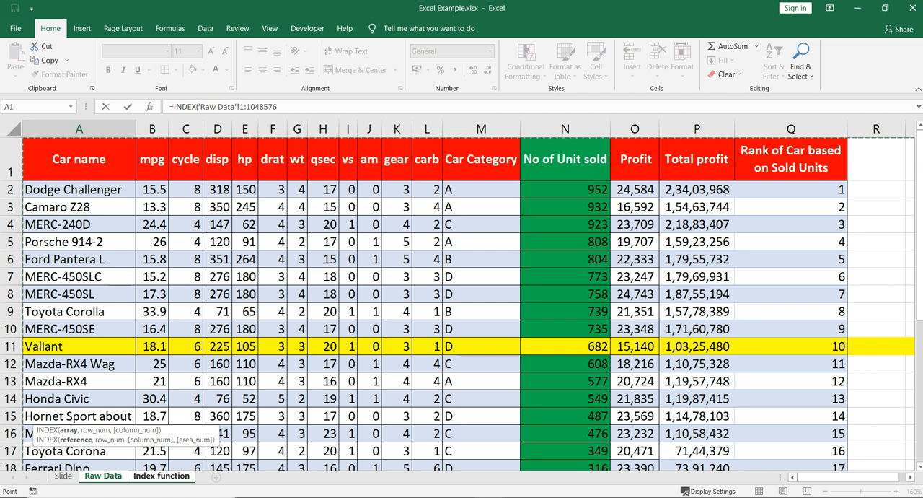
key("F4")
type(",")
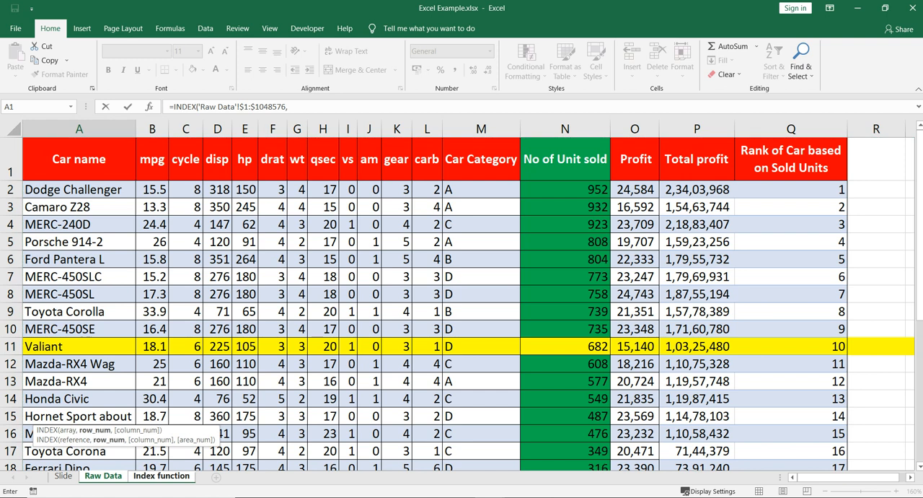
Set the row number to 'Index function'!A6+1 and the column number to 1, and complete the A12 formula.
left_click(161, 476)
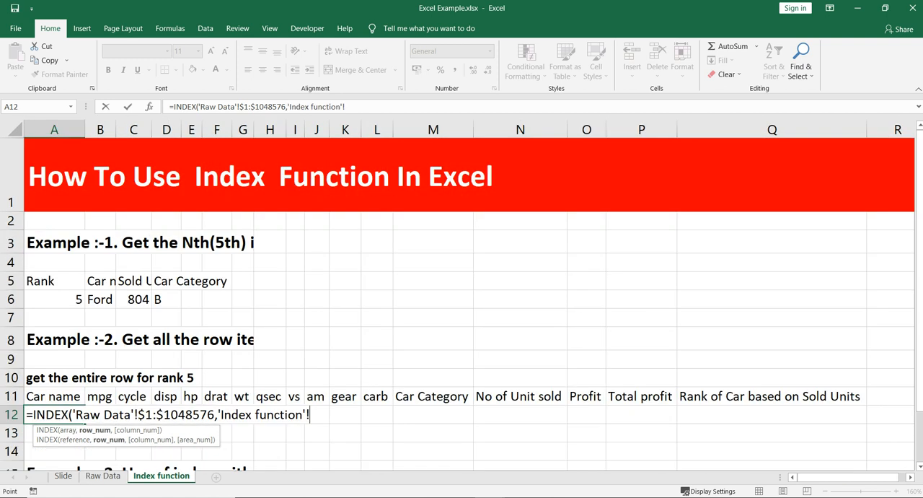
left_click(54, 299)
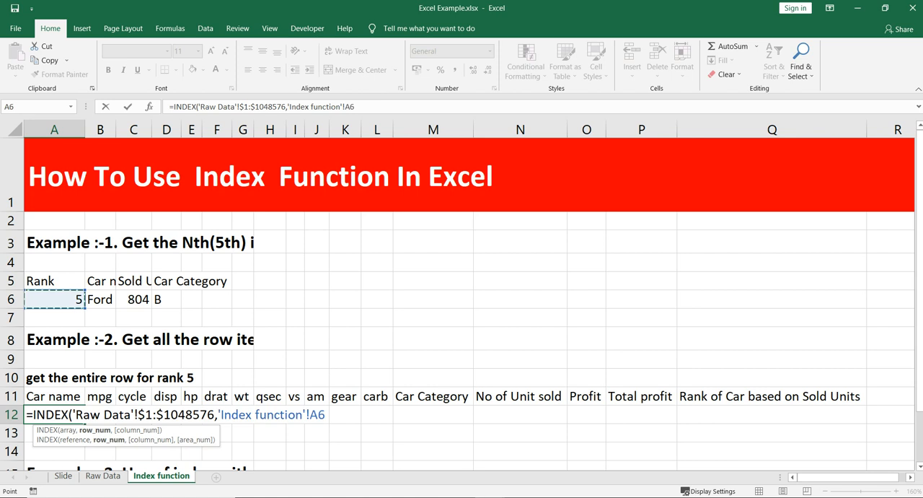
type("+1,")
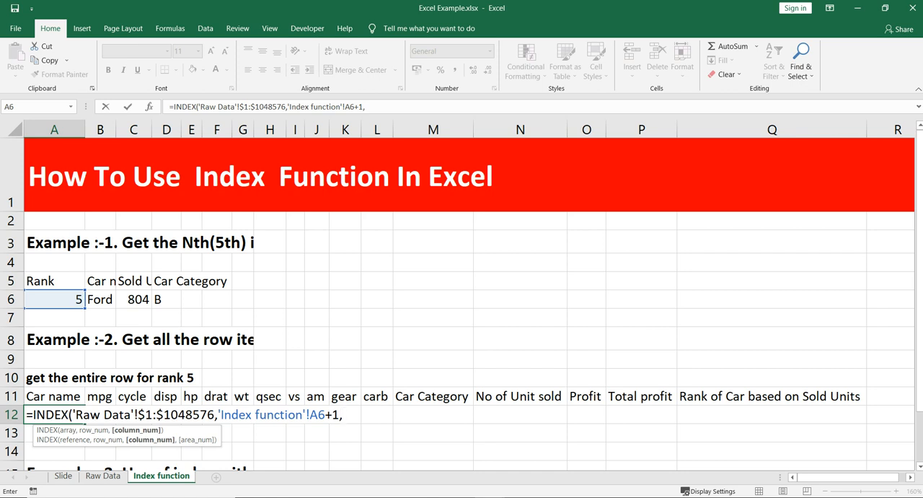
type("1)")
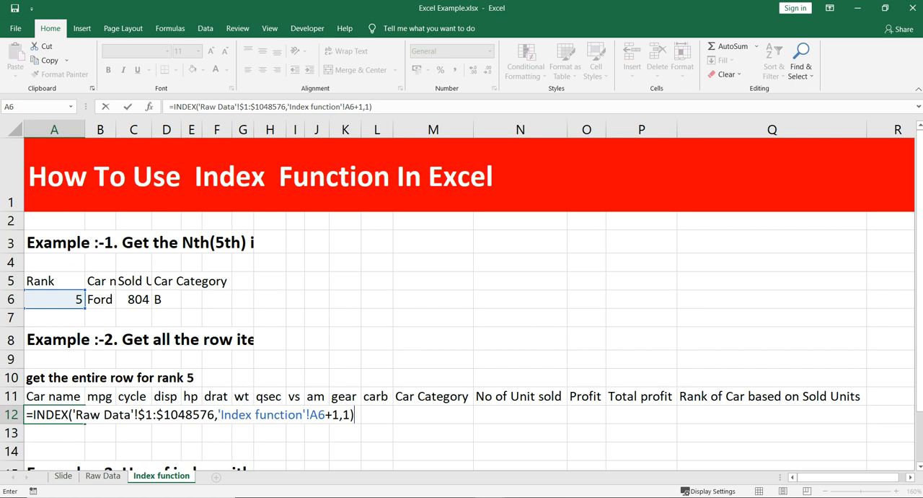
key("Return")
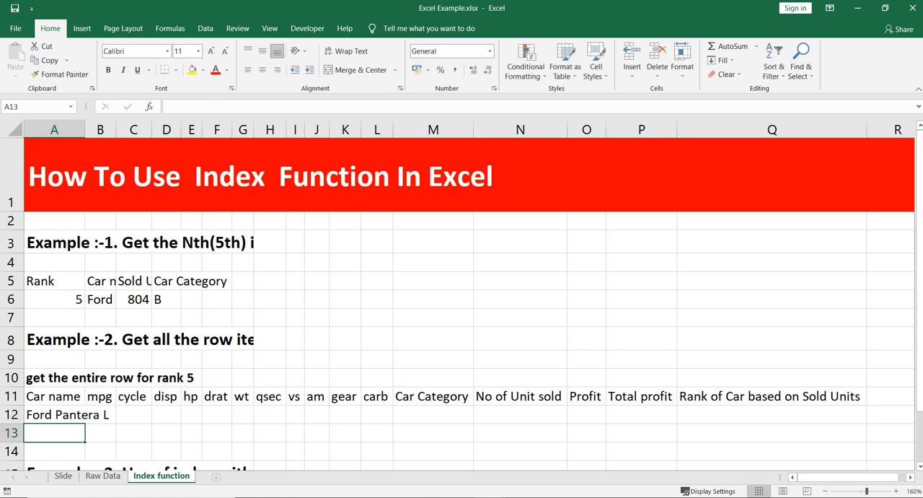
AutoFit the width of column A to the car name returned in A12.
key("Up")
key("alt+h")
key("o")
key("i")
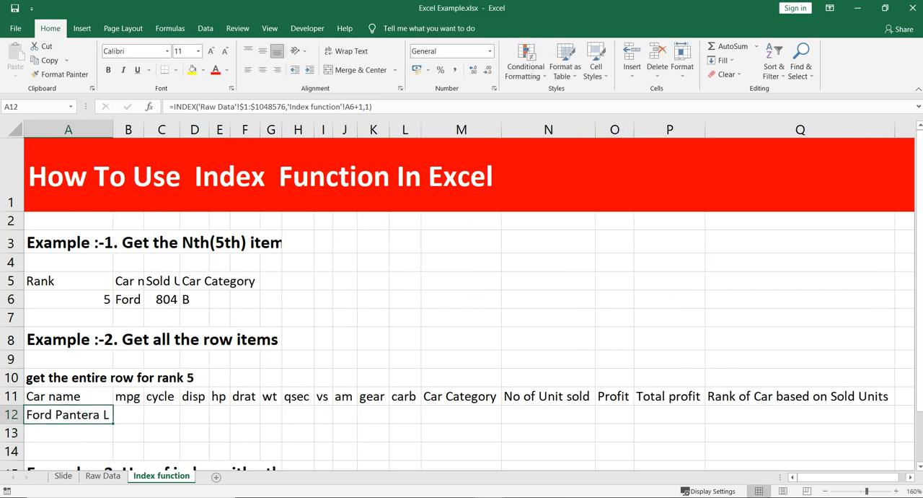
Fill the A12 INDEX formula across row 12 to column N and check the references in B12 and A12.
left_click_drag(113, 424, 596, 419)
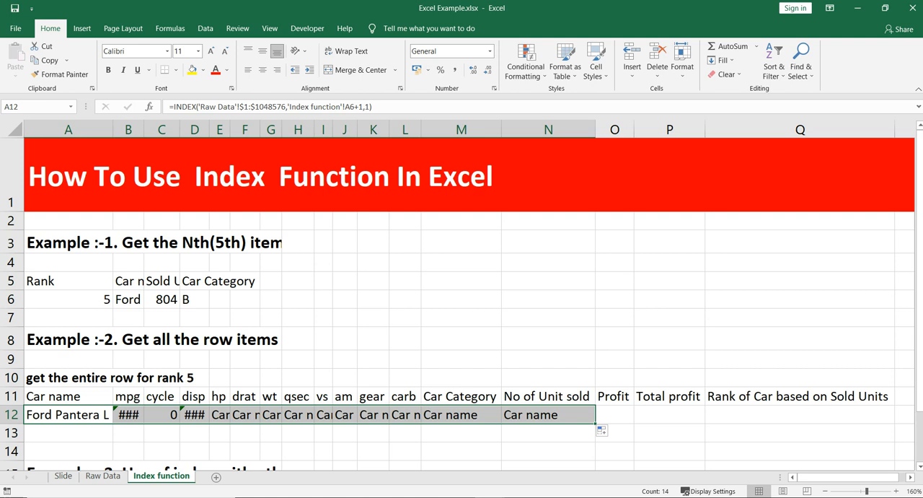
left_click(128, 416)
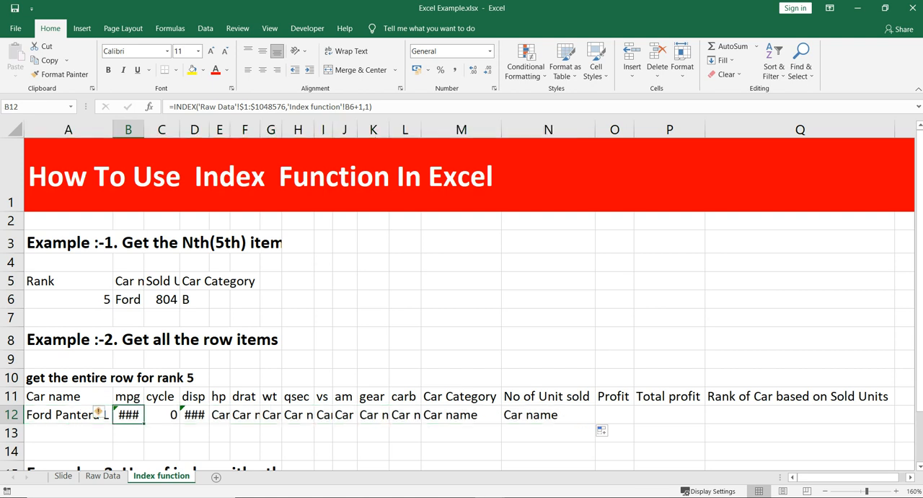
left_click(101, 414)
key("F2")
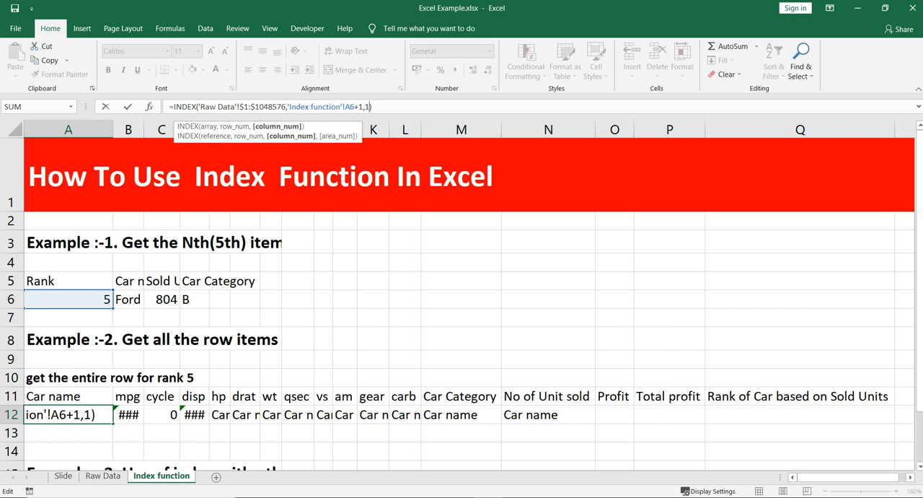
key("Escape")
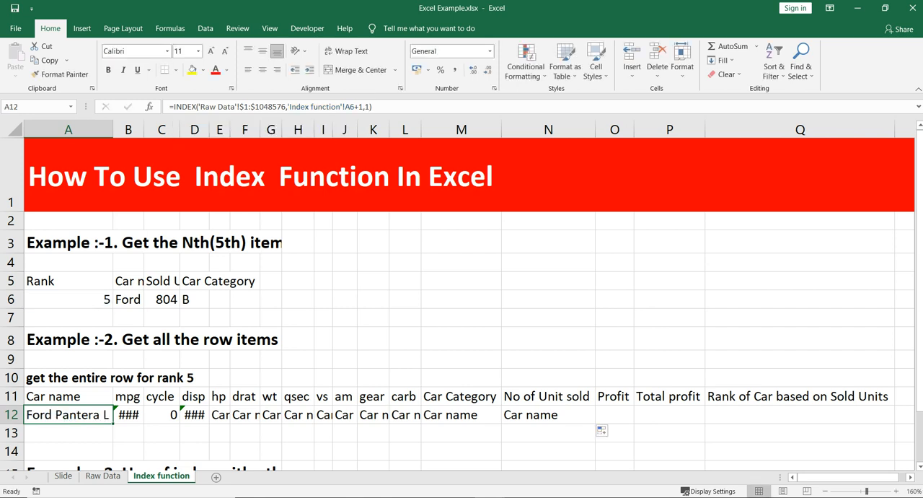
AutoFit column B and review the INDEX formula in B6 under Car name.
left_click(128, 299)
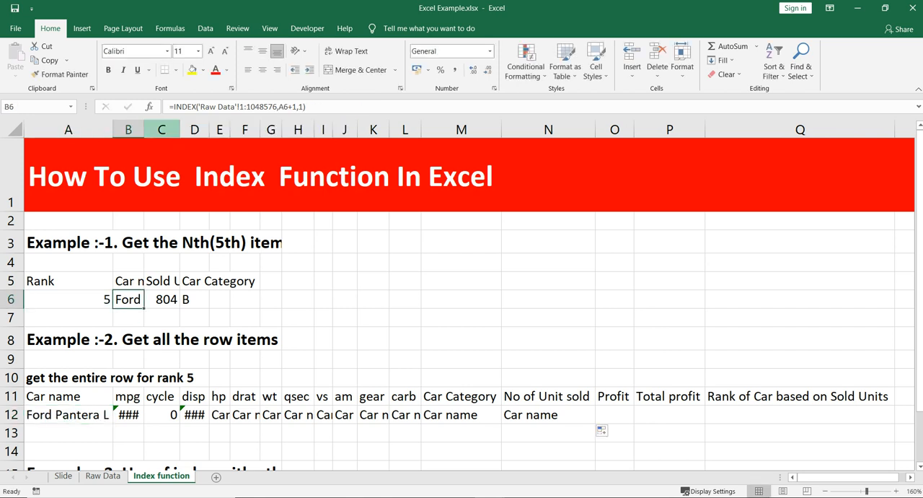
double_click(145, 130)
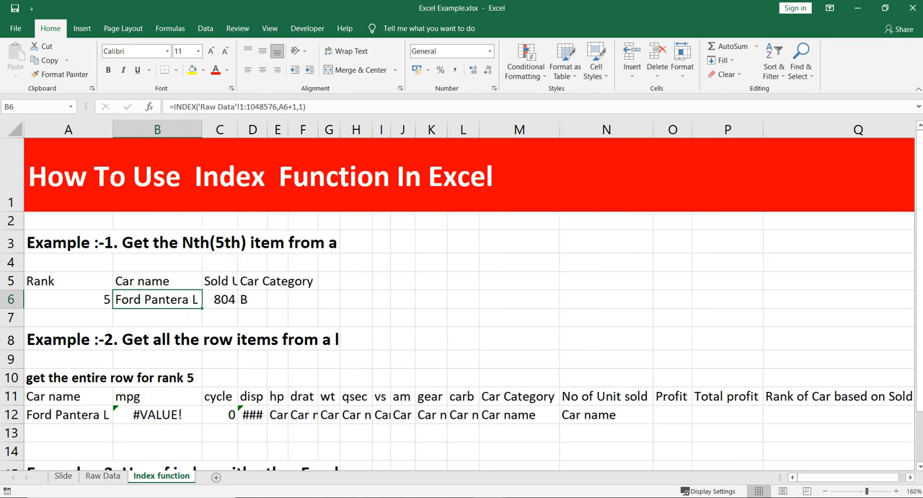
left_click(157, 281)
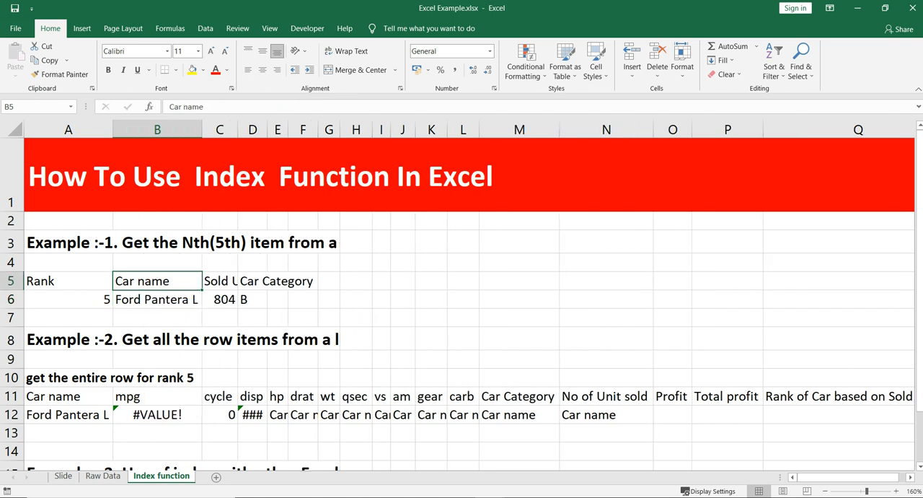
left_click(157, 299)
key("F2")
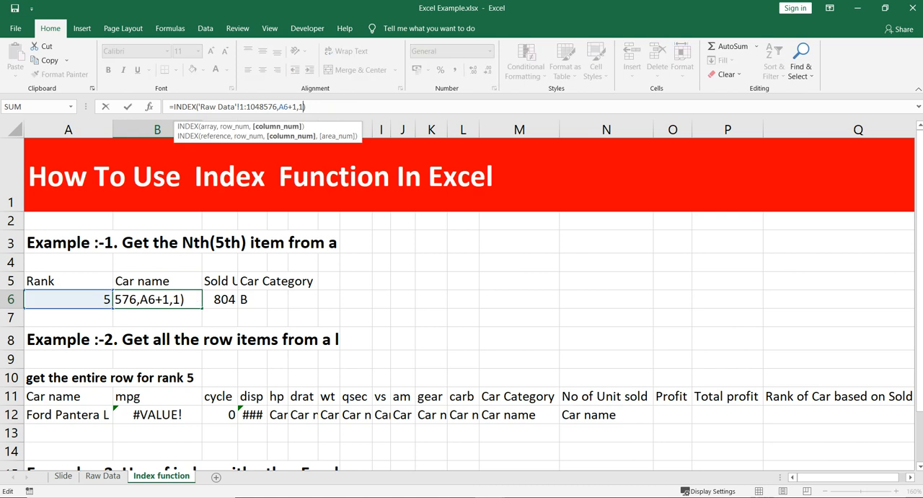
key("Escape")
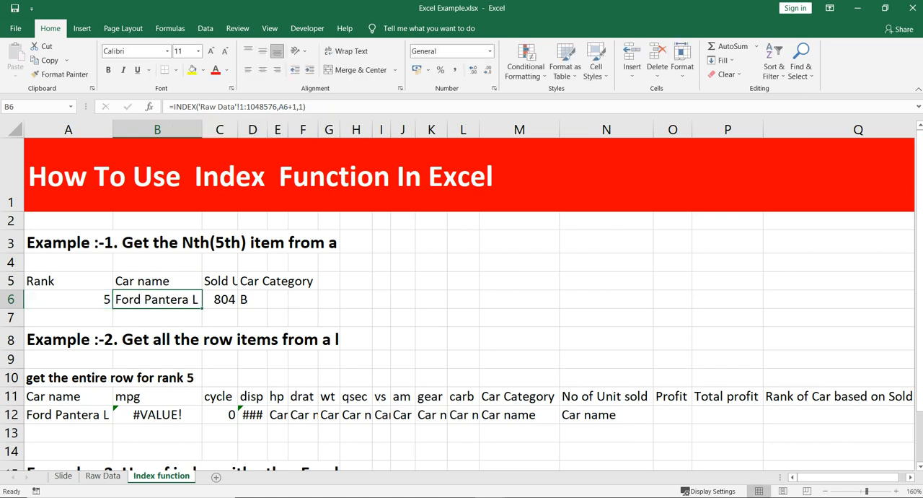
AutoFit column C and review the INDEX formula in C6 under Sold Units.
left_click(220, 300)
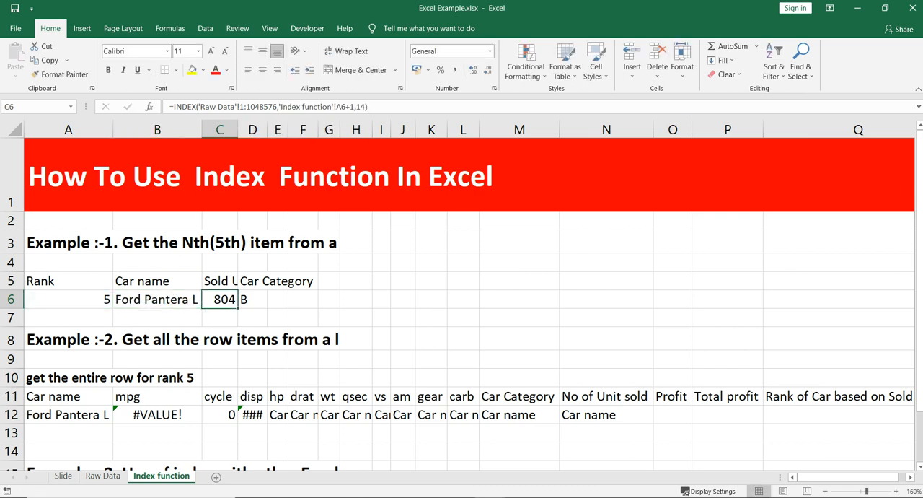
double_click(238, 129)
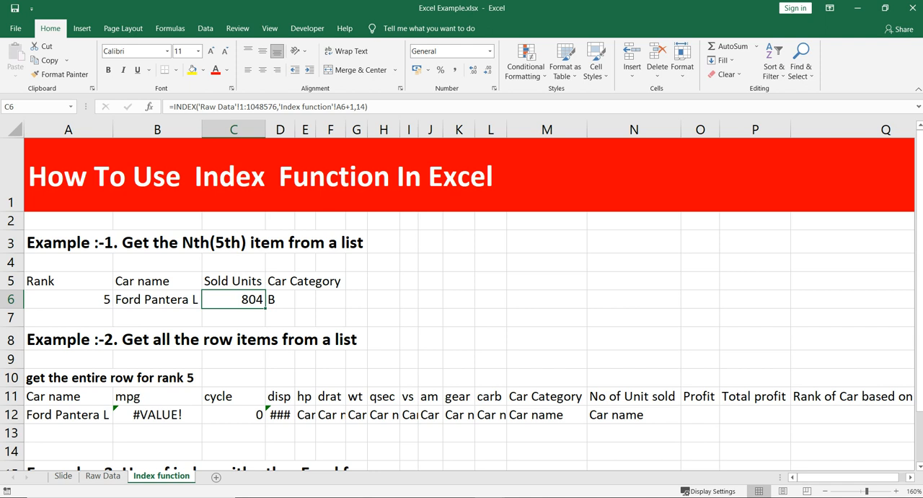
key("F2")
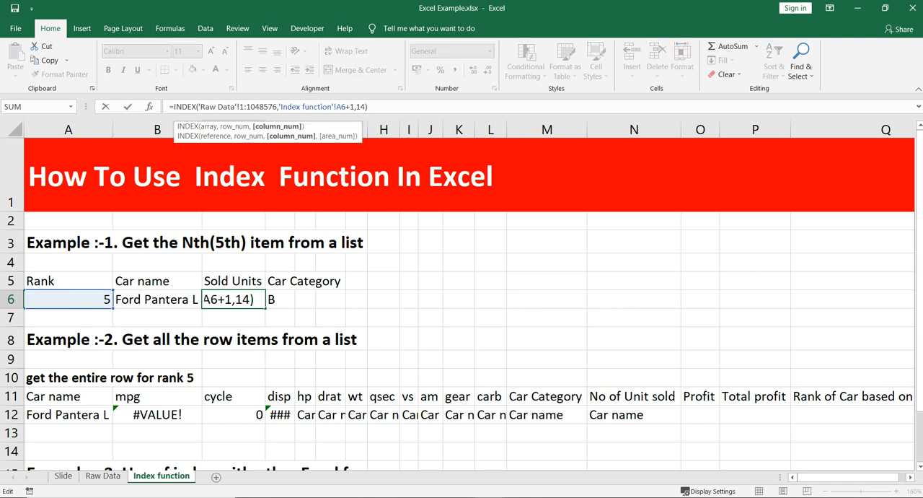
key("Escape")
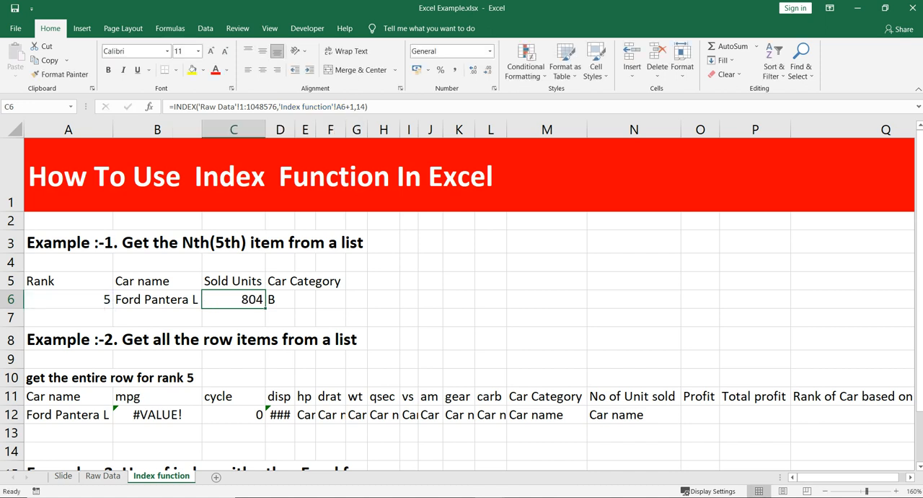
Inspect the formulas in A12 and B12, and examine the order of columns A to D on the Raw Data sheet.
left_click_drag(11, 396, 11, 415)
left_click(69, 414)
left_click(157, 414)
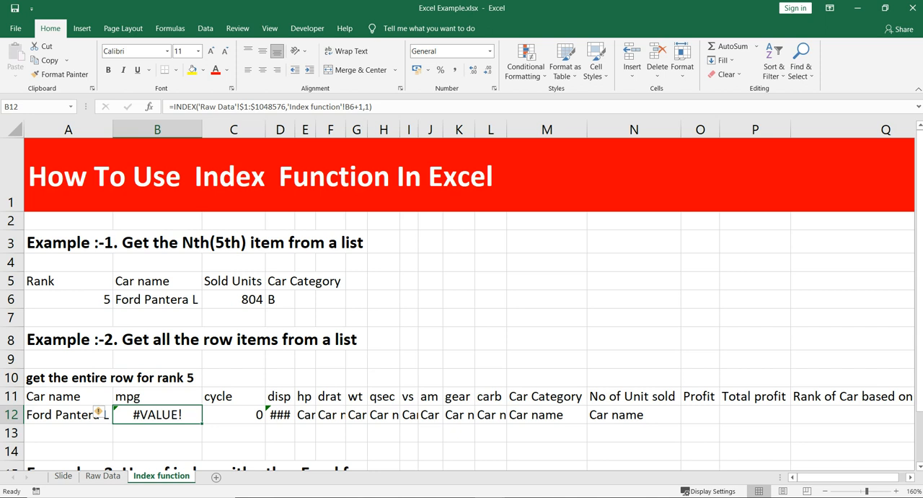
left_click(104, 476)
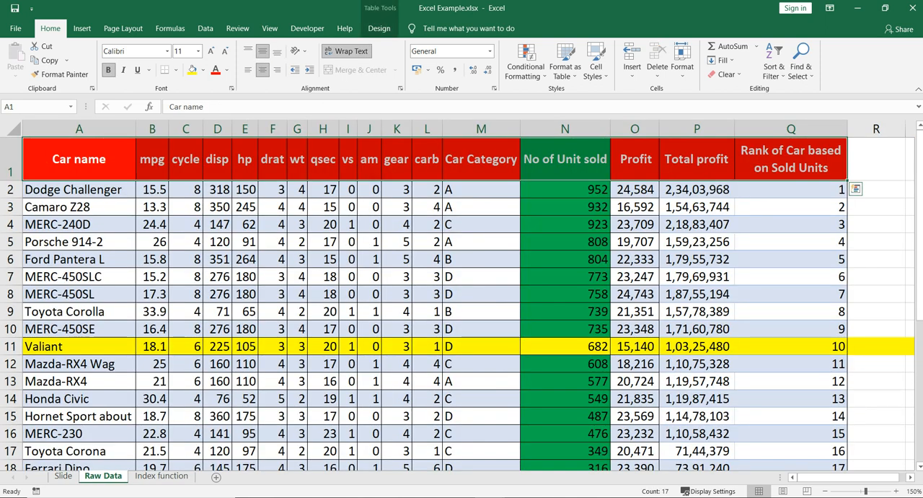
left_click(80, 224)
left_click(80, 129)
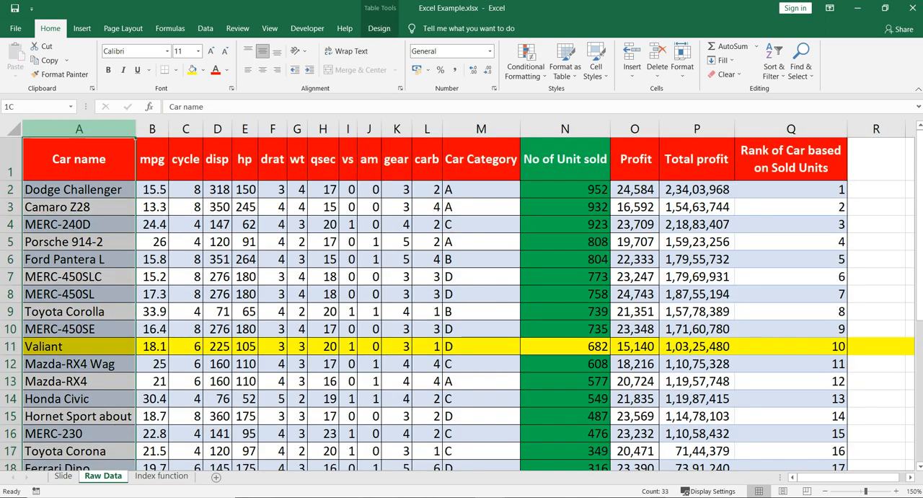
left_click(152, 129)
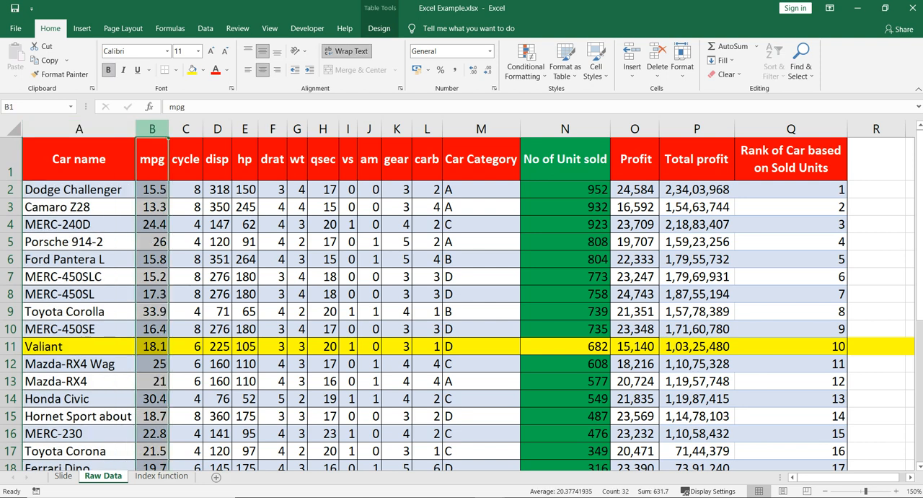
left_click(186, 129)
left_click(217, 129)
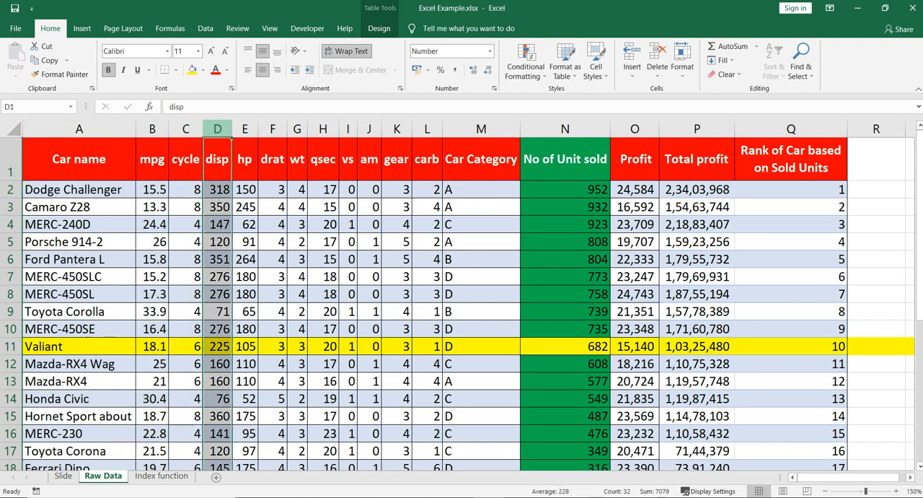
Replace the fixed column number in the A12 INDEX formula on the Index function sheet with COLUMN(A11).
left_click(162, 475)
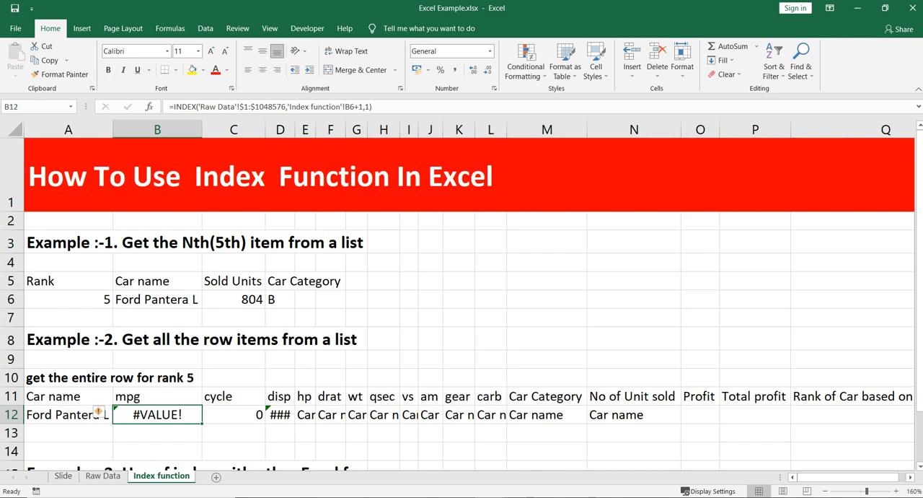
left_click(68, 414)
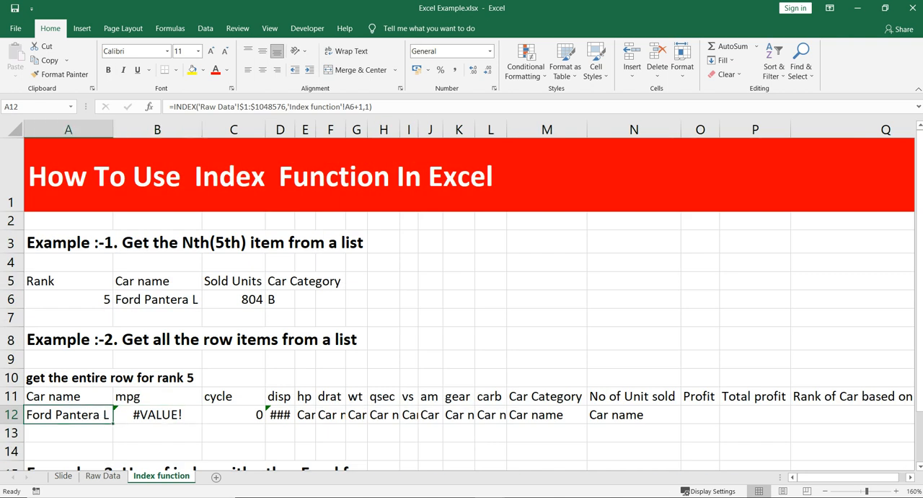
key("F2")
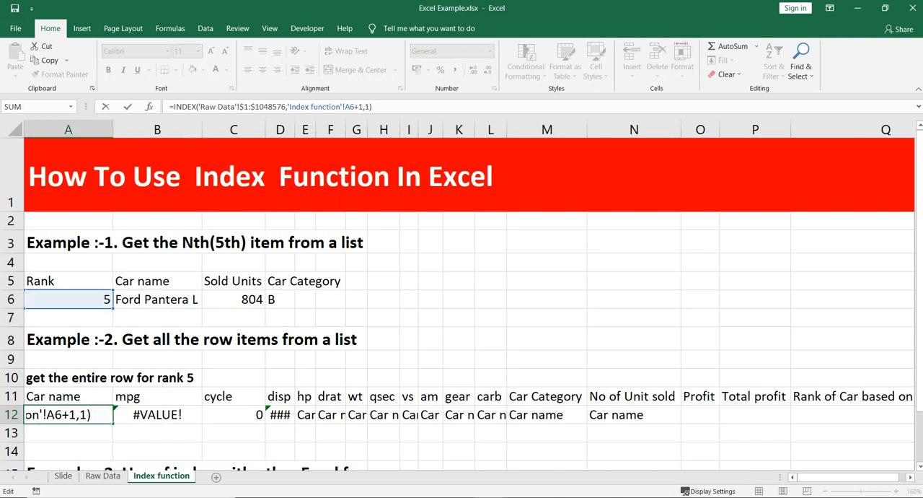
key("Left")
key("Right")
key("Right")
key("Right")
key("BackSpace")
key("BackSpace")
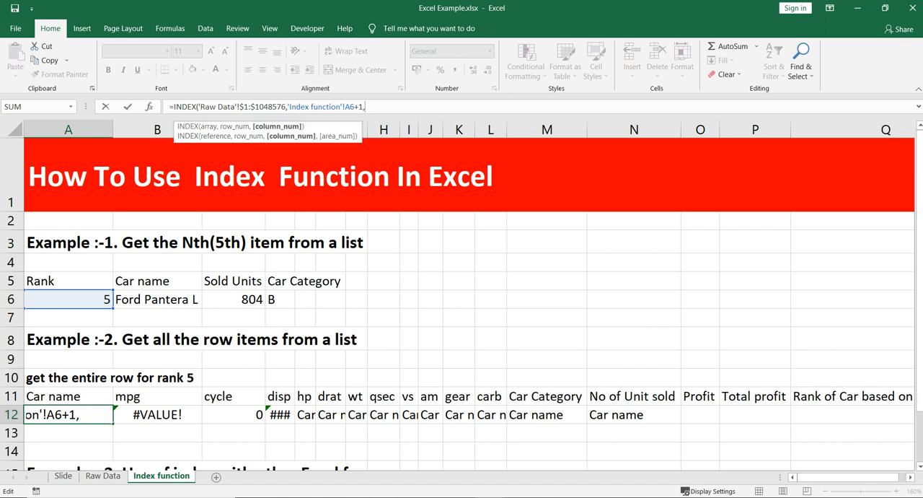
type("col")
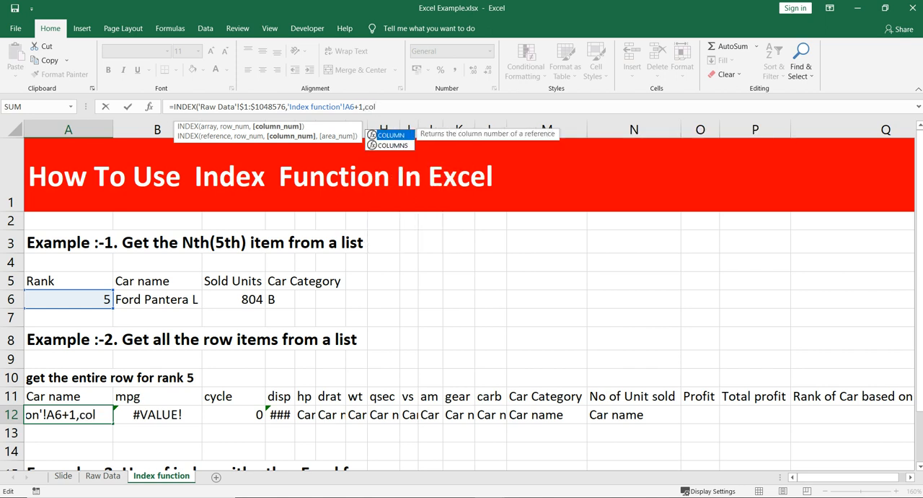
key("Tab")
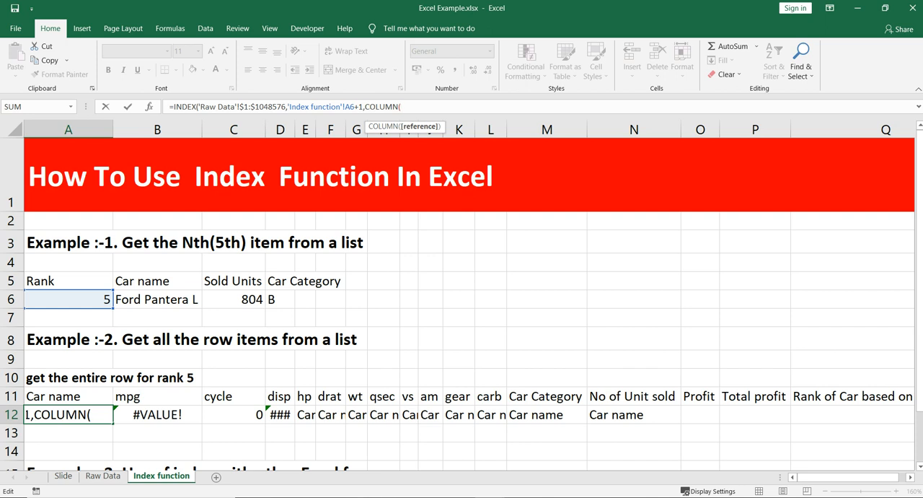
left_click(69, 396)
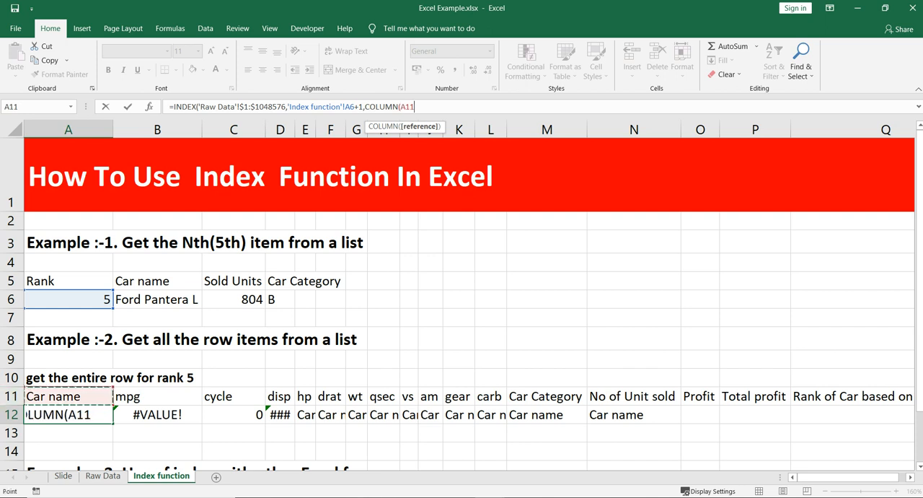
type(")")
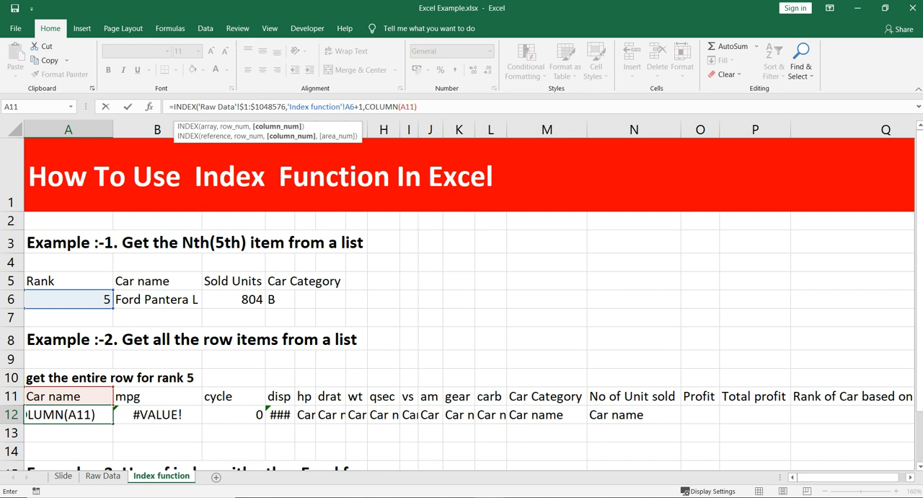
key("Return")
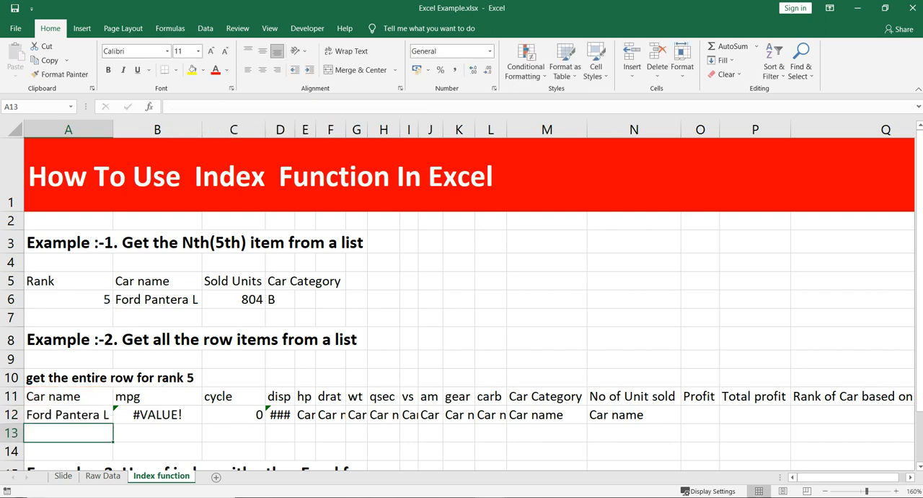
left_click(69, 415)
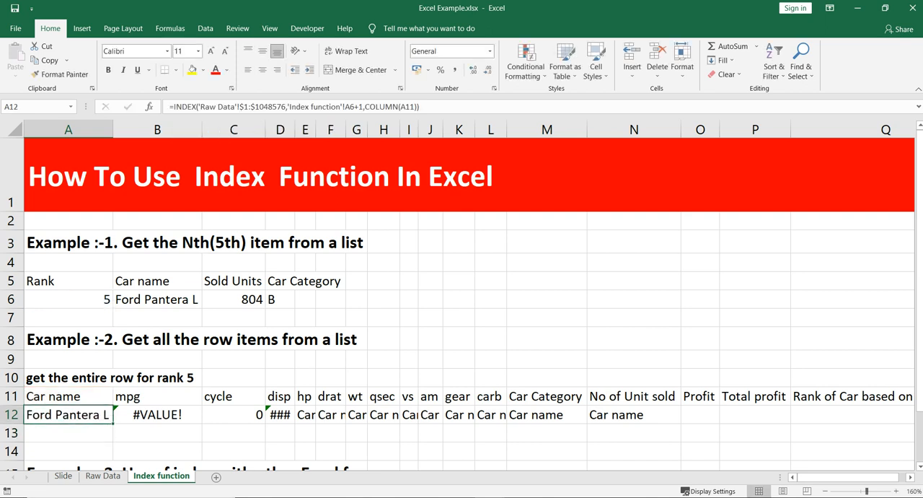
Enter the test formula =COLUMN(A11) in J9 and compare it with the referenced header cell A11.
left_click(430, 359)
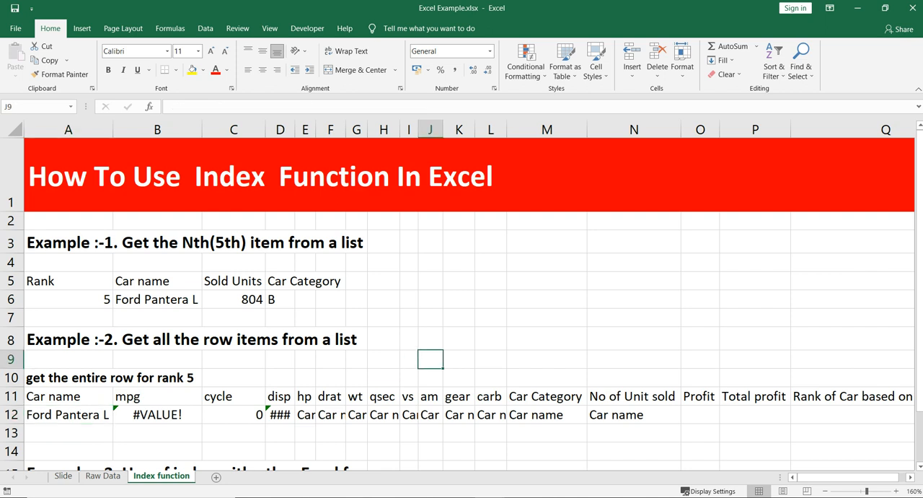
type("=colu")
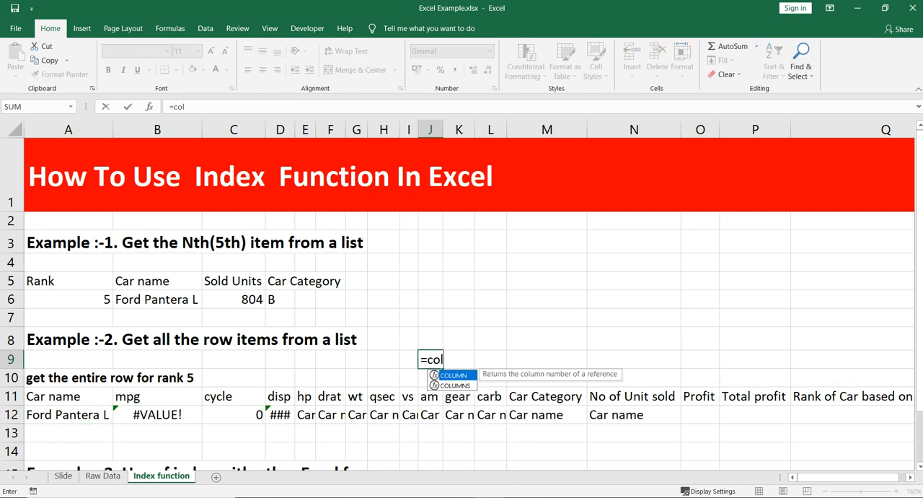
key("Tab")
left_click(68, 396)
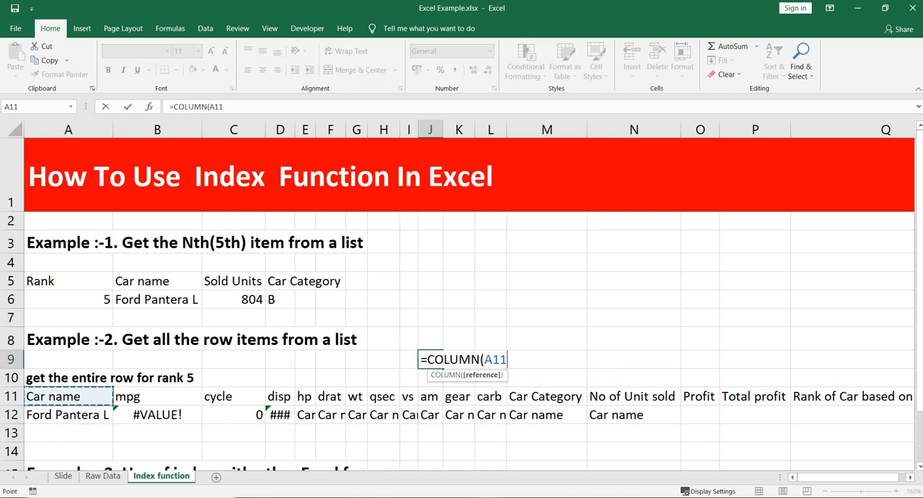
type(")")
key("Return")
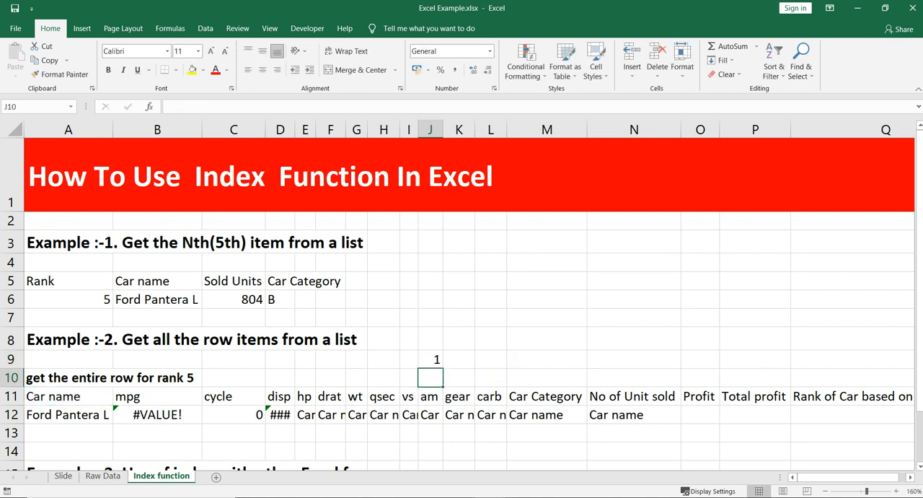
left_click(431, 359)
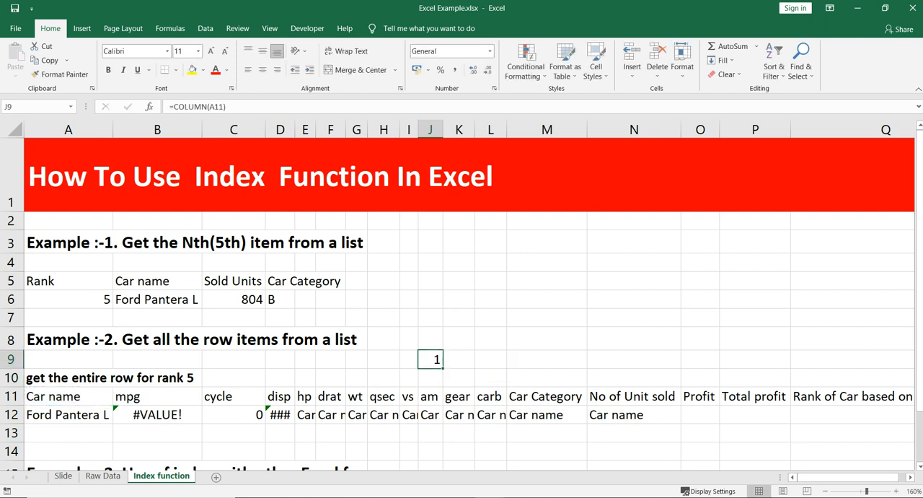
left_click(69, 396)
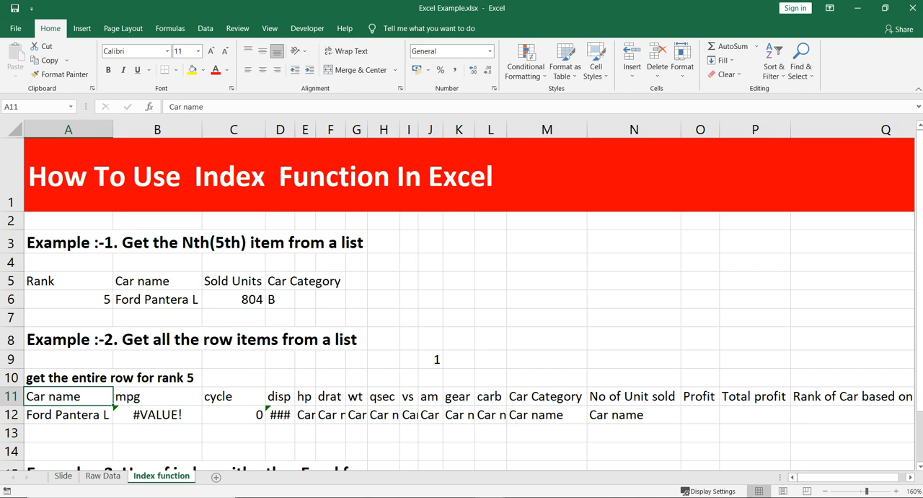
Review the COLUMN test in J9 and fill the A12 INDEX formula across row 12 to column Q.
left_click(68, 129)
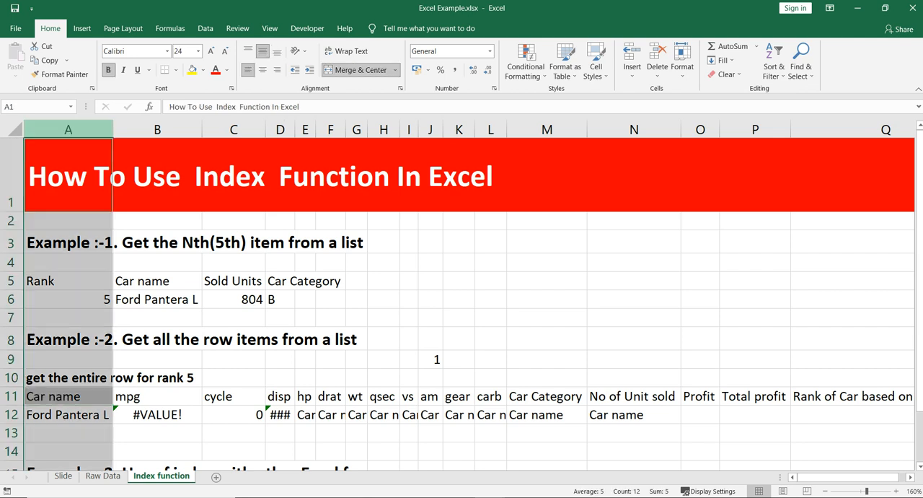
left_click(431, 360)
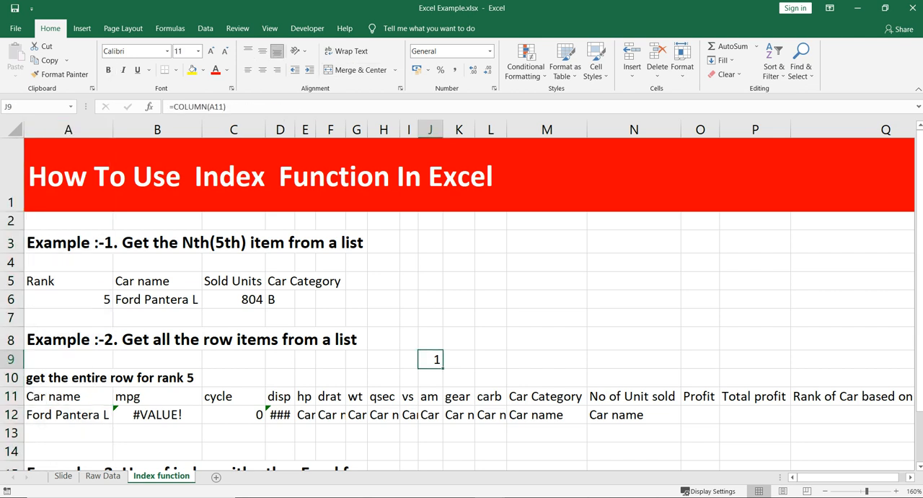
left_click(69, 415)
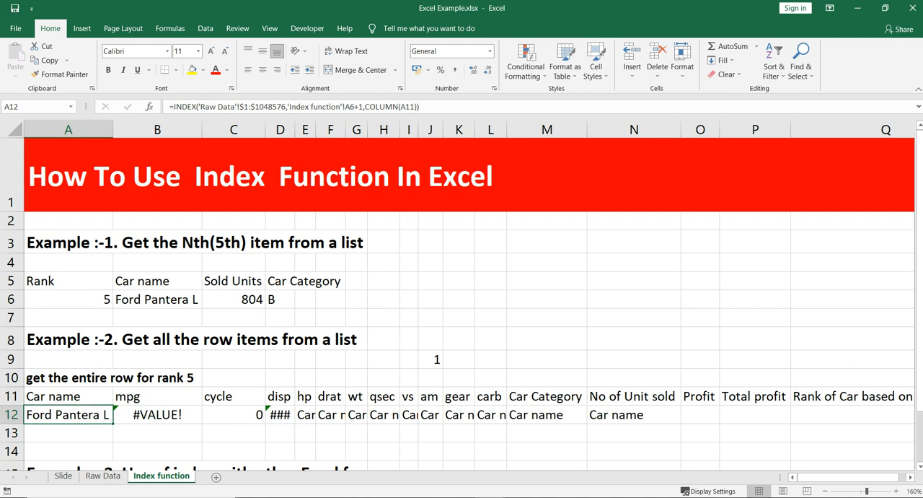
left_click_drag(113, 422, 801, 423)
scroll(469, 303, "left", 2)
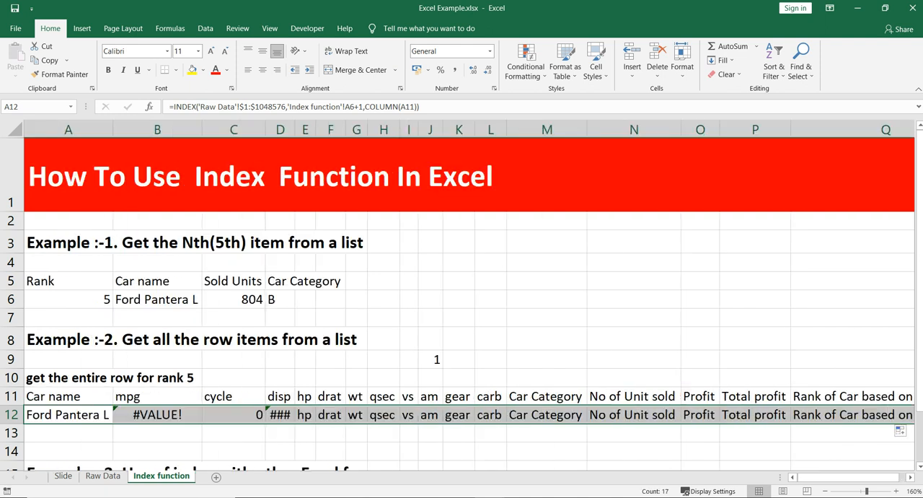
Make the rank reference in the A12 INDEX formula absolute as $A$6 and refill it across row 12 to column Q.
left_click(68, 415)
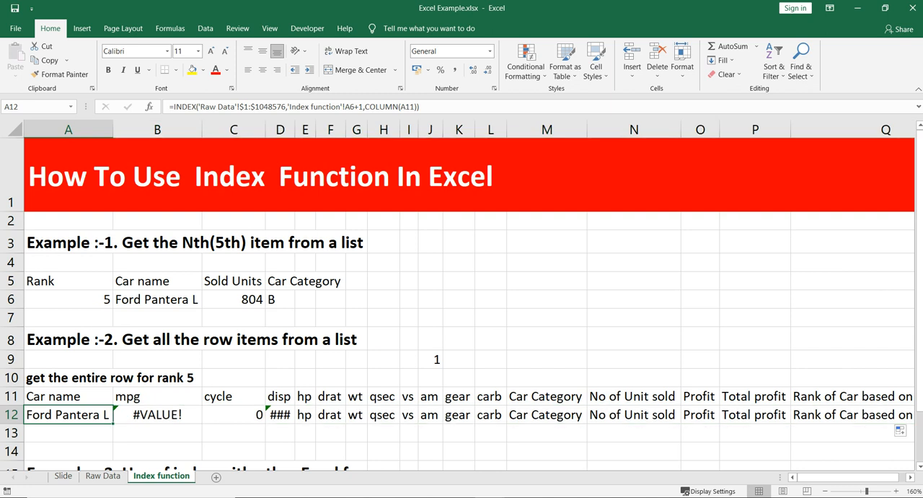
left_click(346, 106)
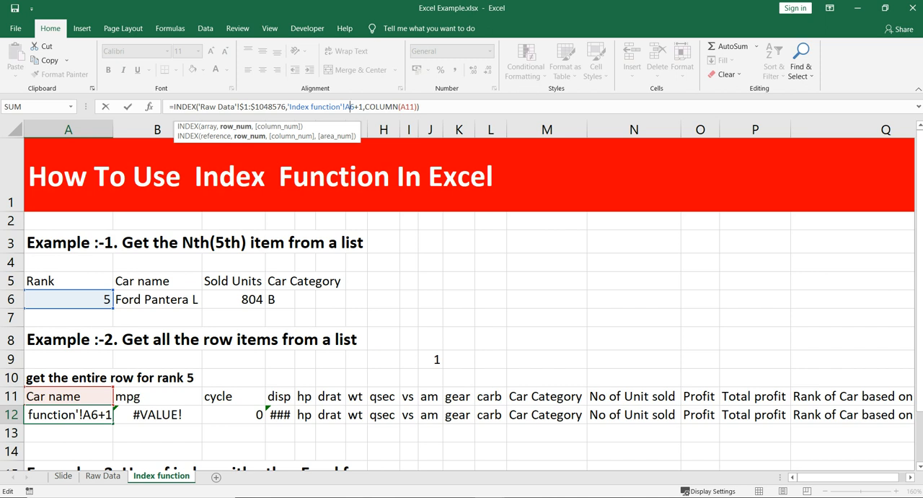
key("F4")
key("Return")
key("Up")
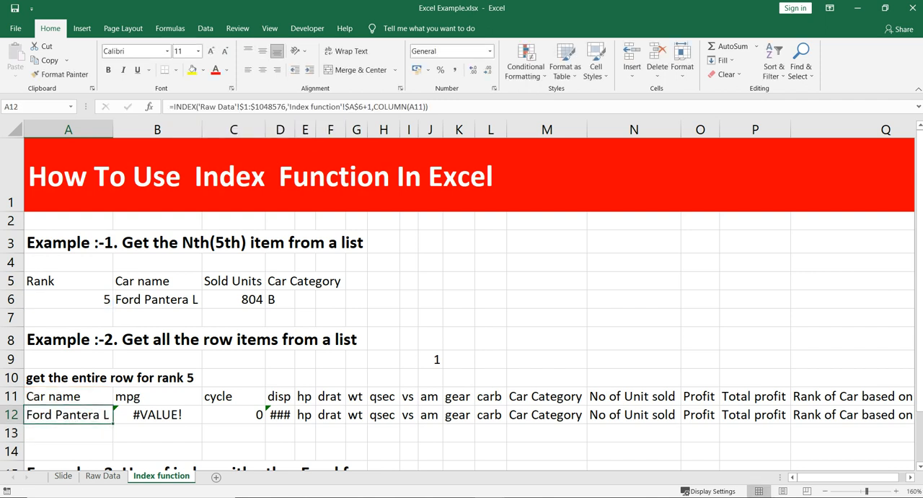
left_click_drag(112, 423, 905, 418)
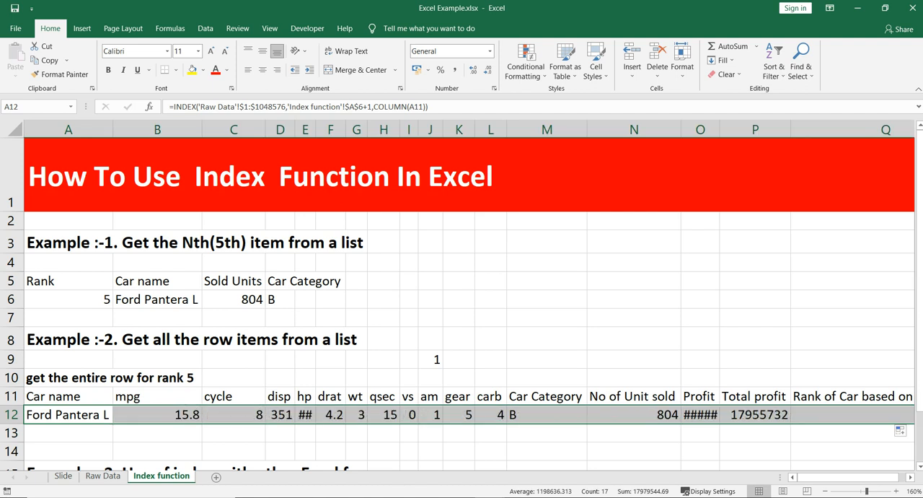
AutoFit columns A to Q to the headers and retrieved values in rows 11 and 12.
key("shift+Up")
key("alt+o")
key("c")
key("a")
key("Right")
Compare row 6 and its rank on the Raw Data sheet with the retrieved row 12 on the Index function sheet.
key("ctrl+Page_Up")
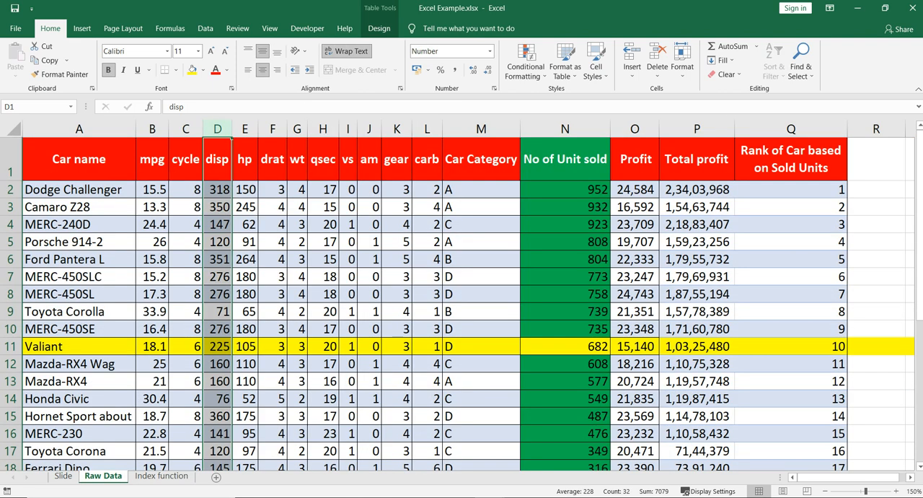
left_click(10, 259)
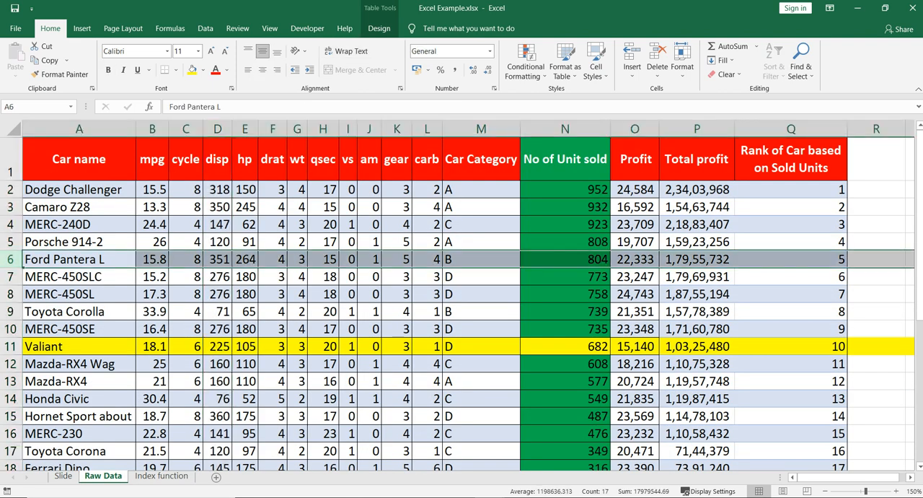
left_click(791, 259, "ctrl")
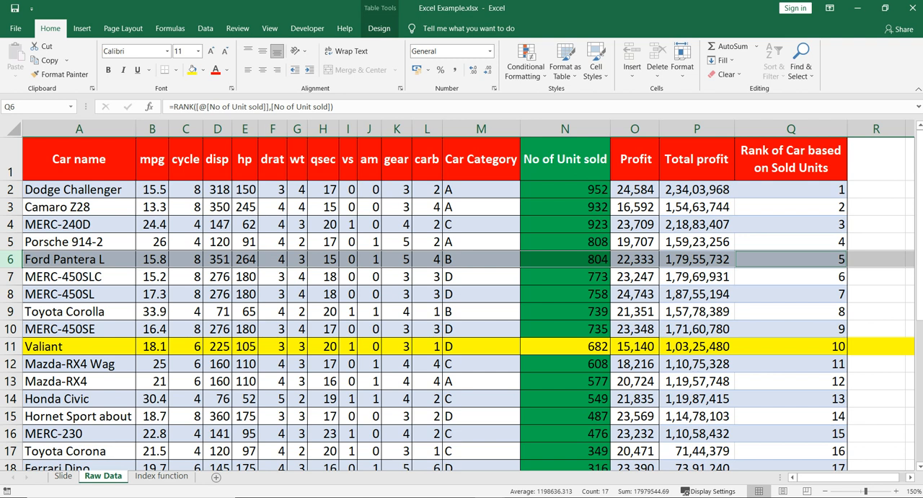
key("ctrl+Page_Down")
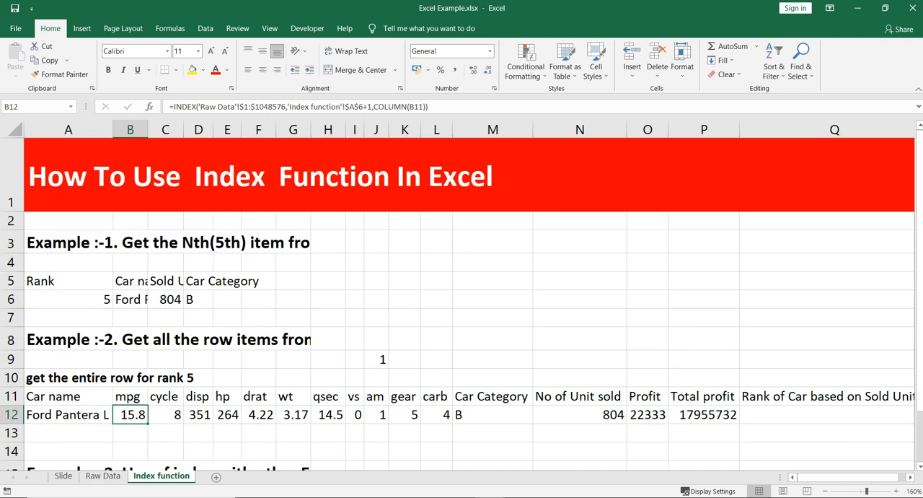
scroll(469, 303, "right", 2)
scroll(469, 303, "left", 2)
Set the rank in A6 to 6.
left_click(69, 299)
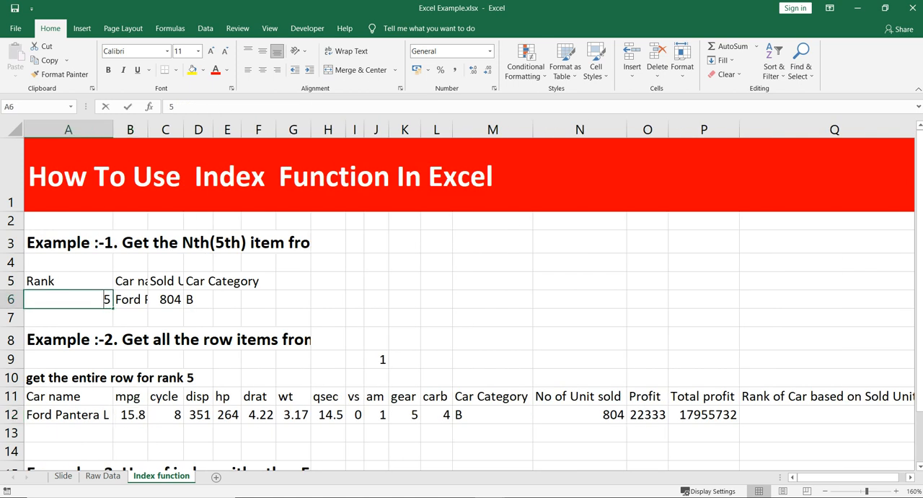
type("6")
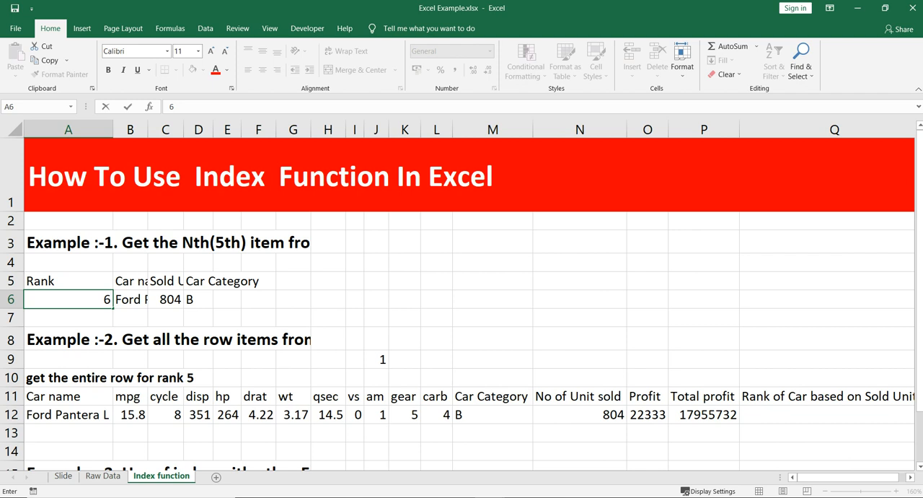
key("Return")
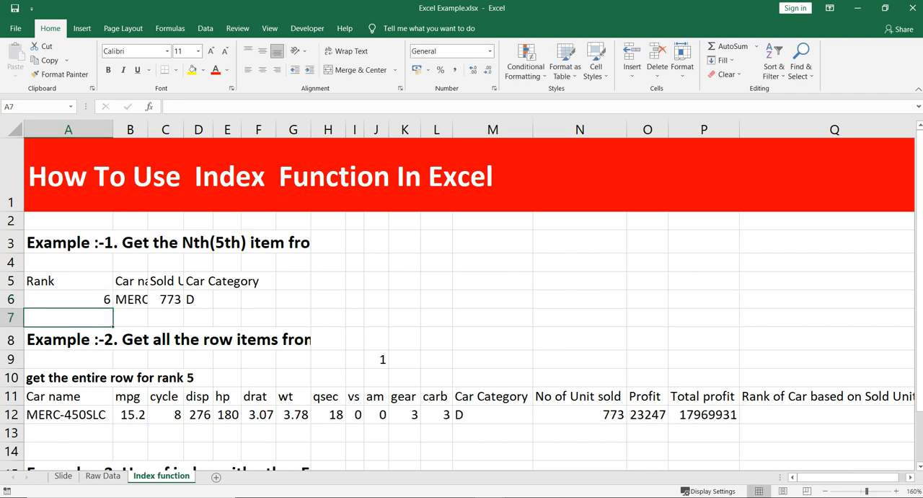
AutoFit columns B, C and D to the Example 1 headers and values in rows 5 and 6.
key("Up")
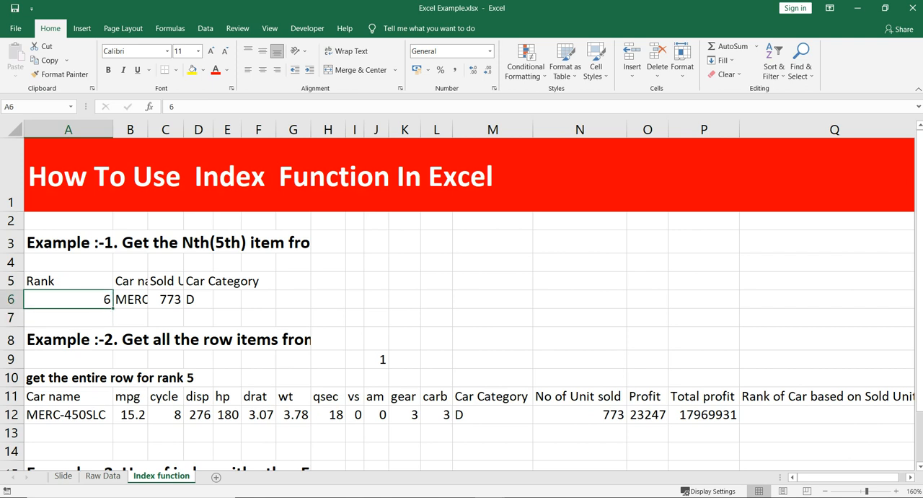
key("Right")
key("Up")
key("shift+Down")
key("alt+h")
key("o")
key("i")
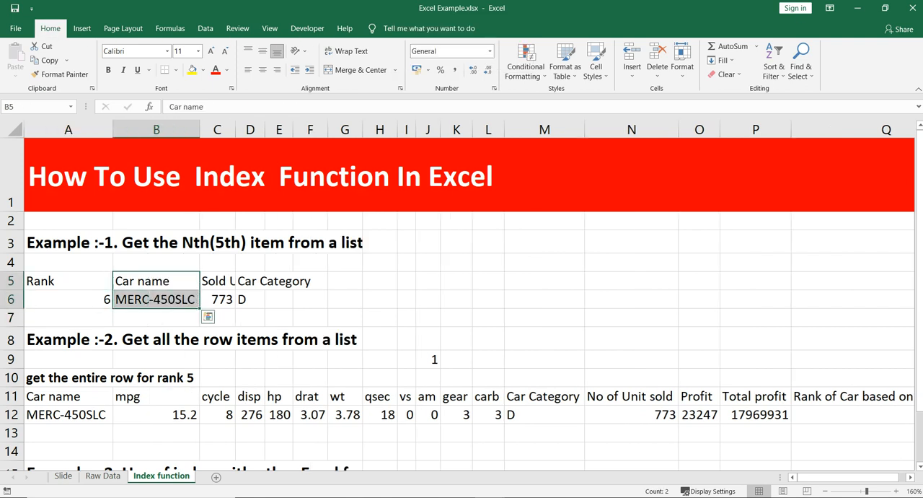
left_click(345, 433)
left_click_drag(218, 281, 250, 299)
key("alt+h")
key("o")
key("i")
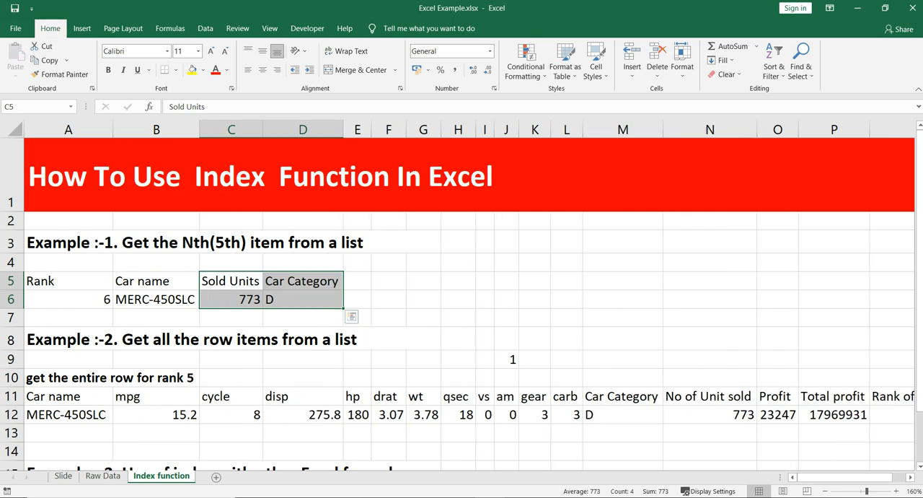
Set the rank in A6 to 10 and check the retrieved values along row 12.
left_click(230, 396)
left_click(69, 300)
type("10")
key("Return")
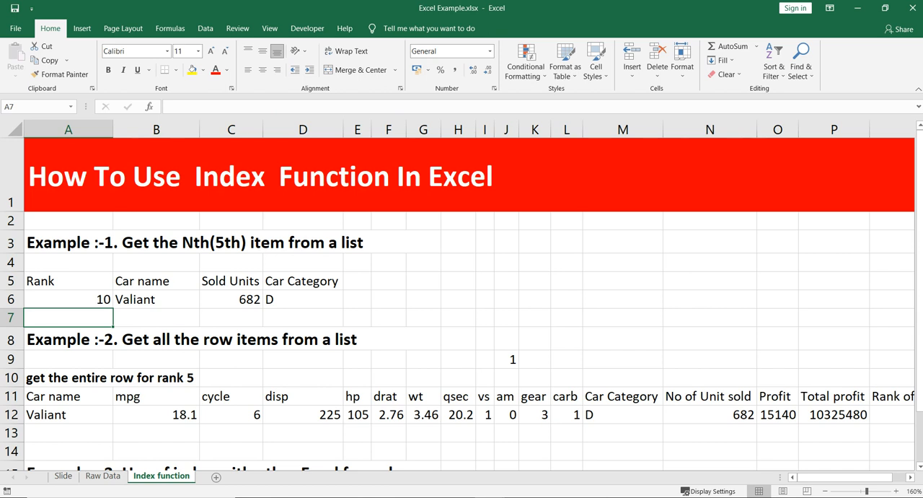
scroll(469, 301, "right", 2)
scroll(469, 301, "left", 2)
Review the Example 2 row, the Example 3 heading in A15 and the INDEX formula in A12.
left_click(156, 378)
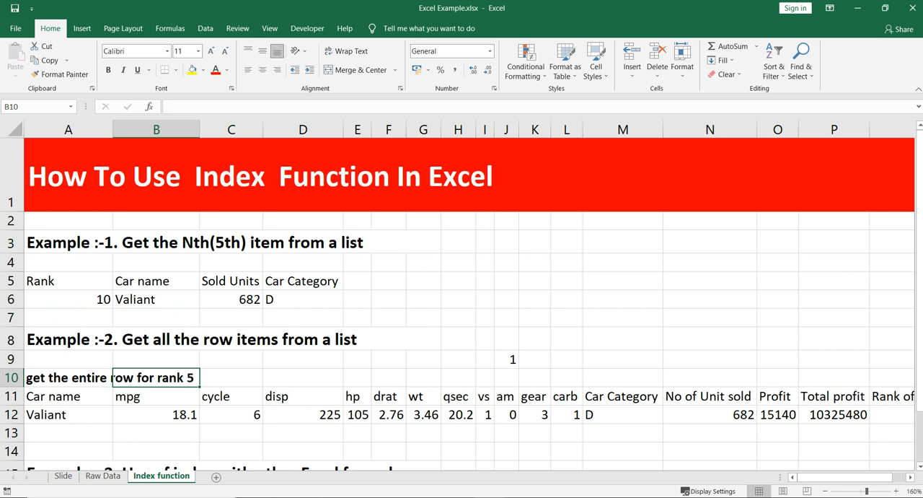
key("Up")
key("Right")
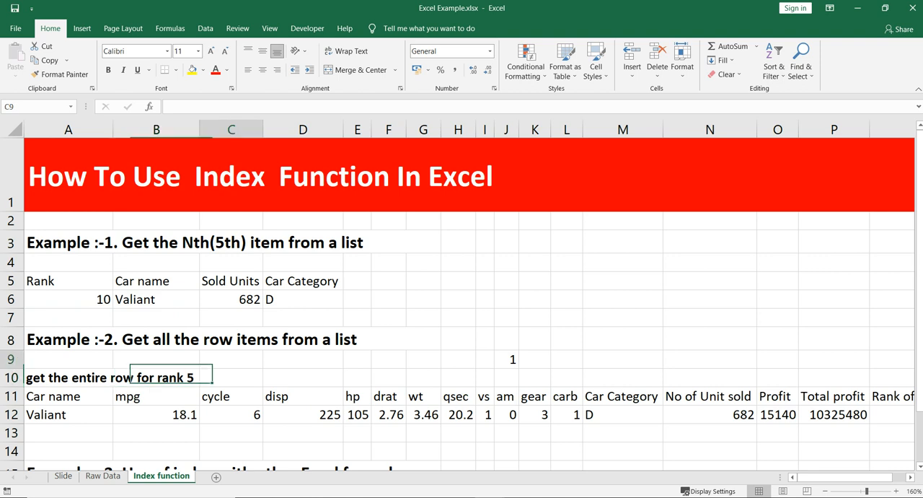
key("Down")
key("Down")
key("Down")
key("Down")
key("Down")
key("Down")
key("Down")
key("Down")
key("Down")
key("Down")
key("Down")
key("Up")
key("Up")
key("Up")
key("Up")
key("Up")
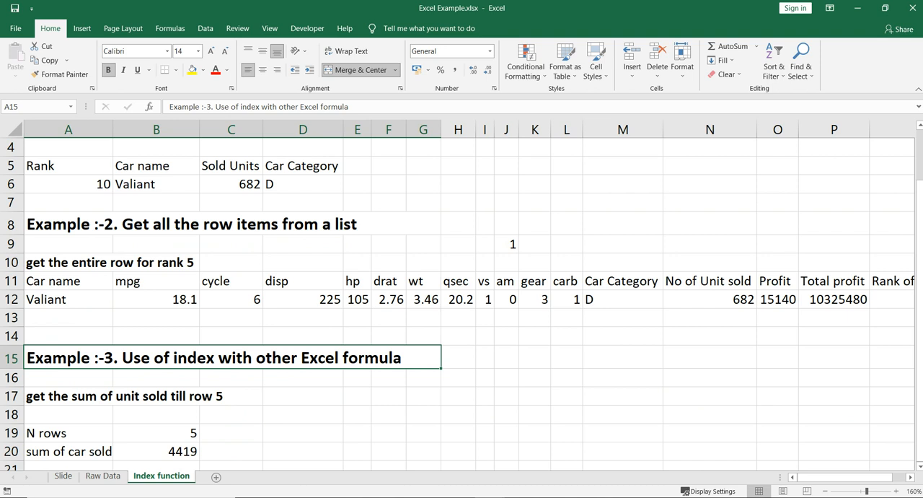
key("Up")
key("Up")
key("Up")
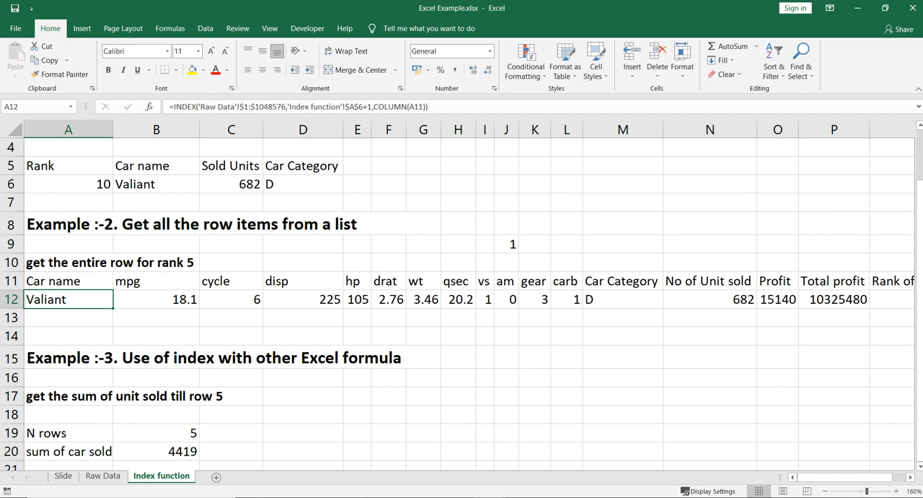
Examine the N rows input of Example 3 and check the total of N2:N6 on the Raw Data sheet.
left_click(68, 451)
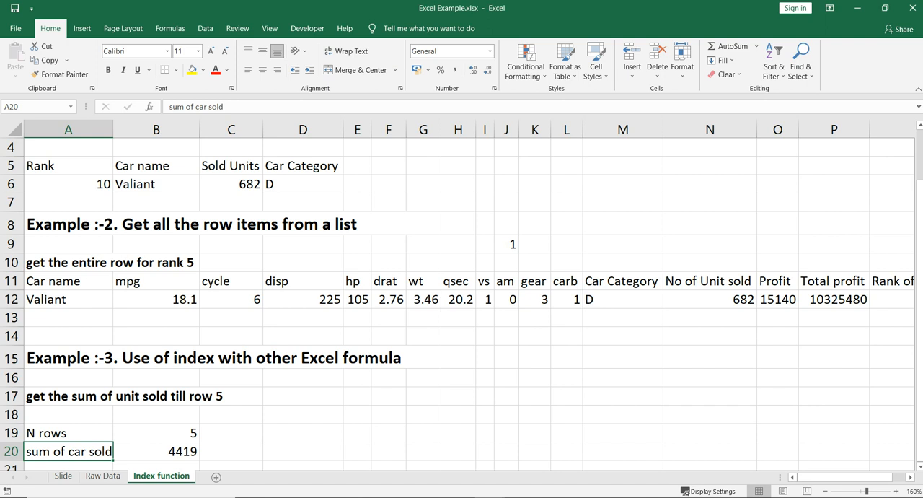
left_click(69, 433)
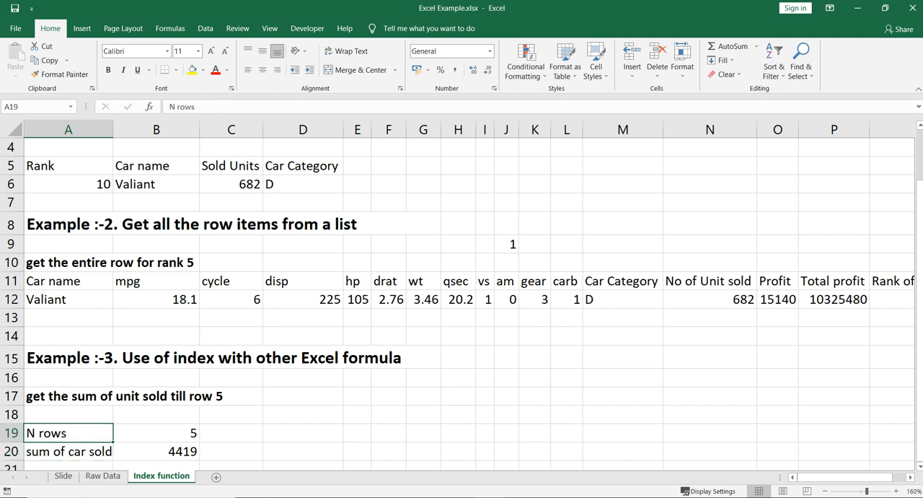
left_click(156, 432)
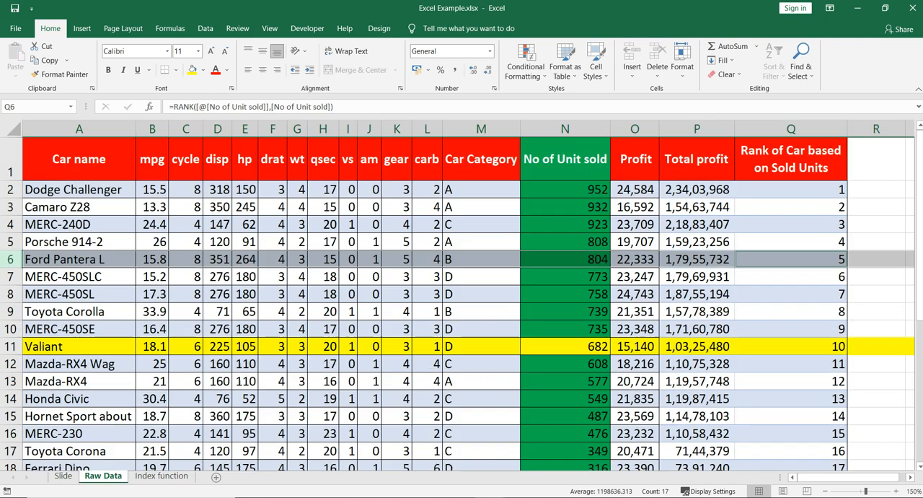
left_click(102, 475)
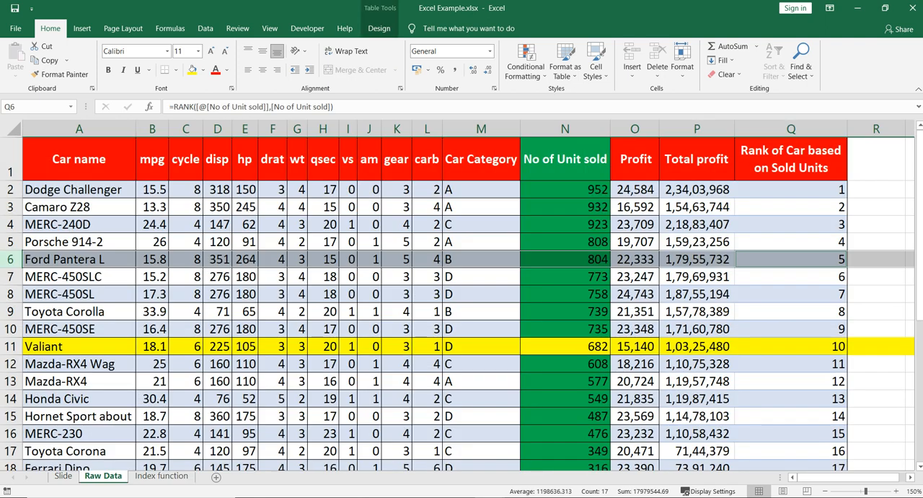
left_click(565, 295)
left_click_drag(565, 190, 565, 260)
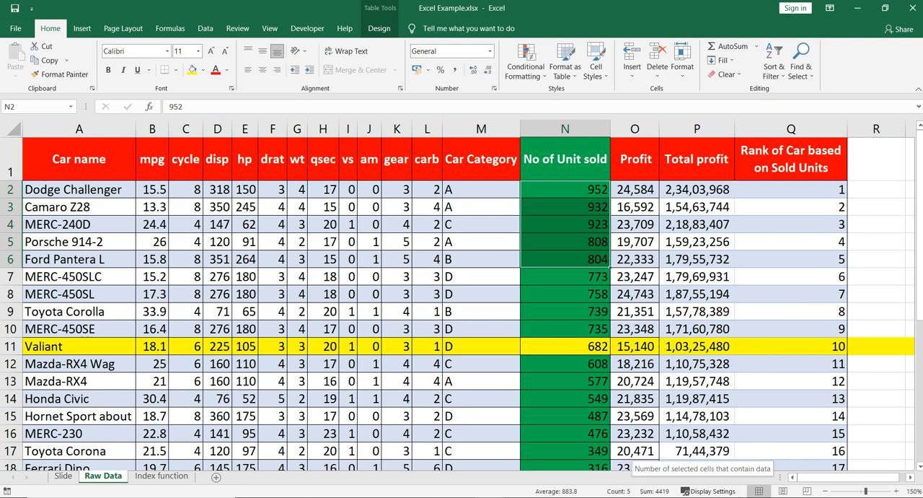
left_click(160, 476)
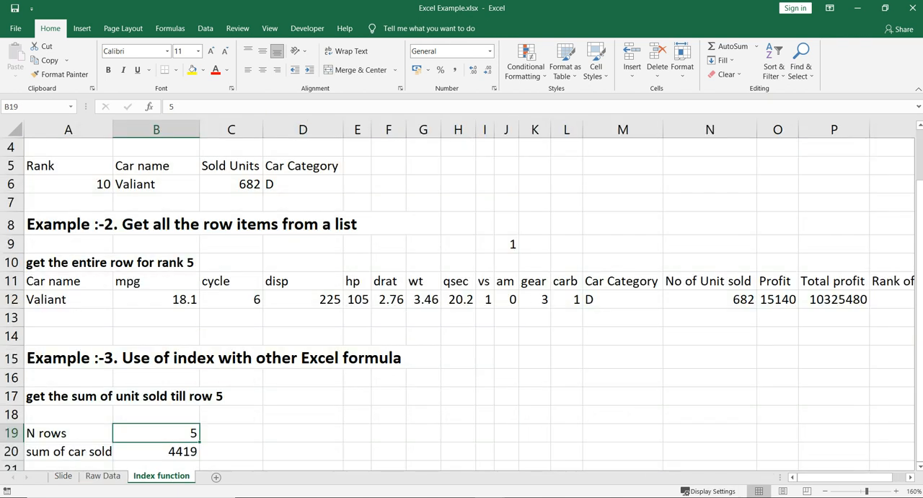
Clear the existing sum of car sold from B20 in Example 3.
left_click(156, 452)
key("Delete")
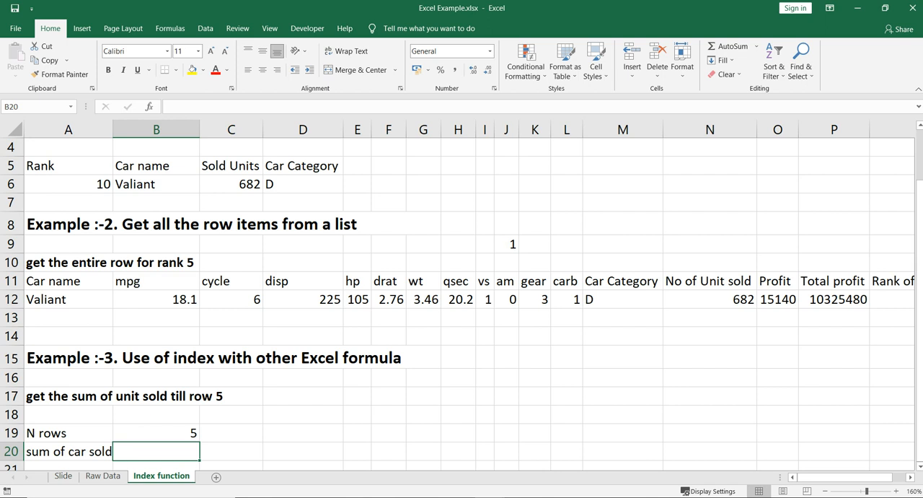
type("=inde")
key("Tab")
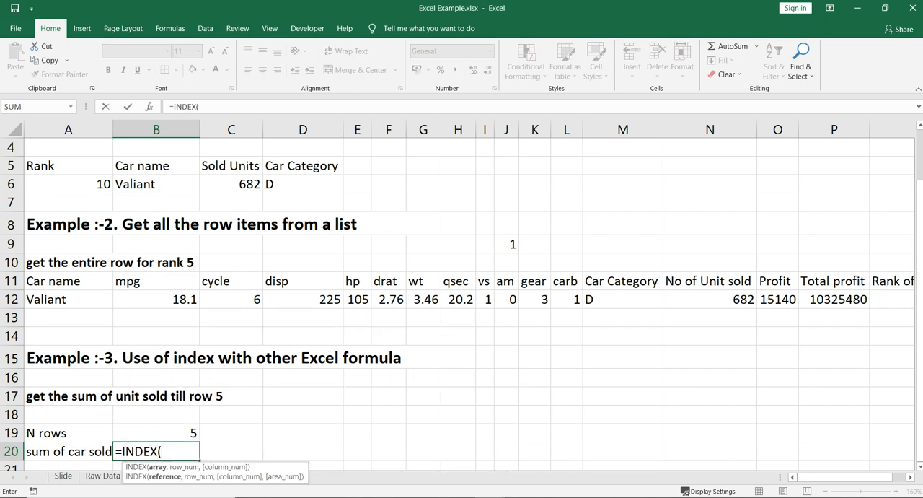
key("ctrl+a")
key("BackSpace")
key("BackSpace")
key("BackSpace")
key("BackSpace")
key("BackSpace")
key("BackSpace")
key("BackSpace")
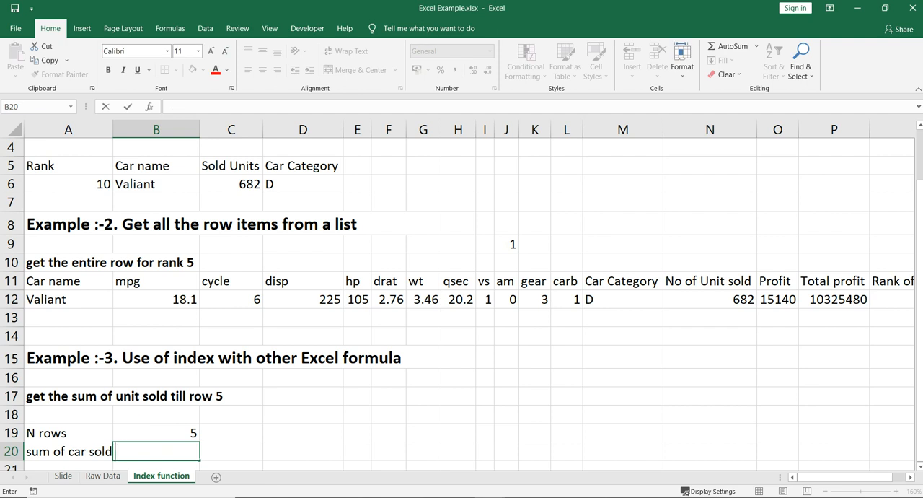
Enter a SUM formula in B20 that totals N2:N6 on the Raw Data sheet.
type("=sum(")
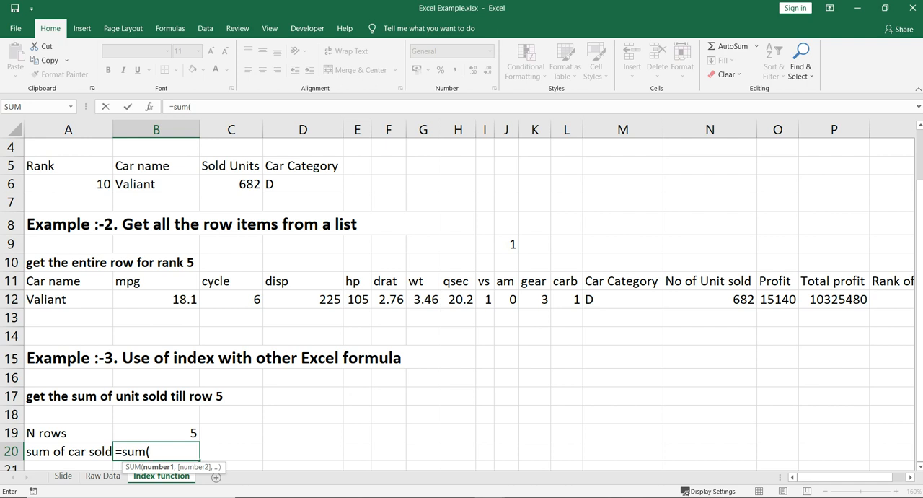
left_click(102, 476)
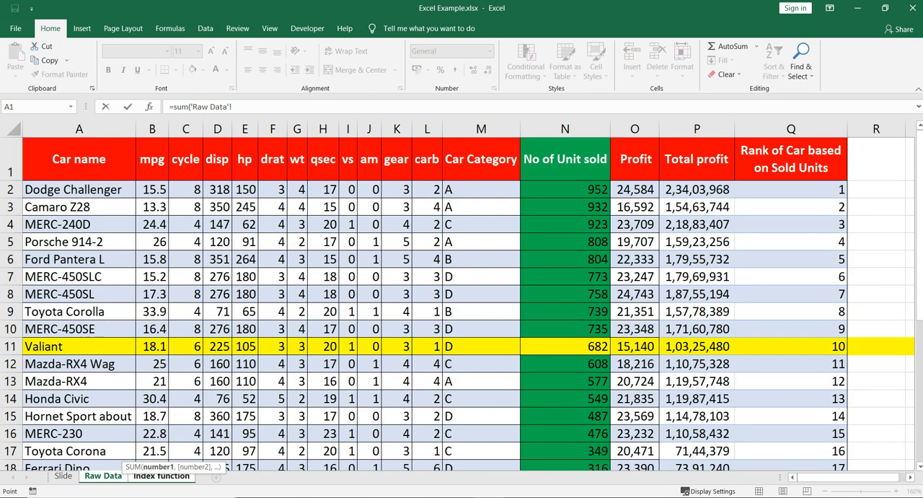
left_click_drag(577, 189, 605, 261)
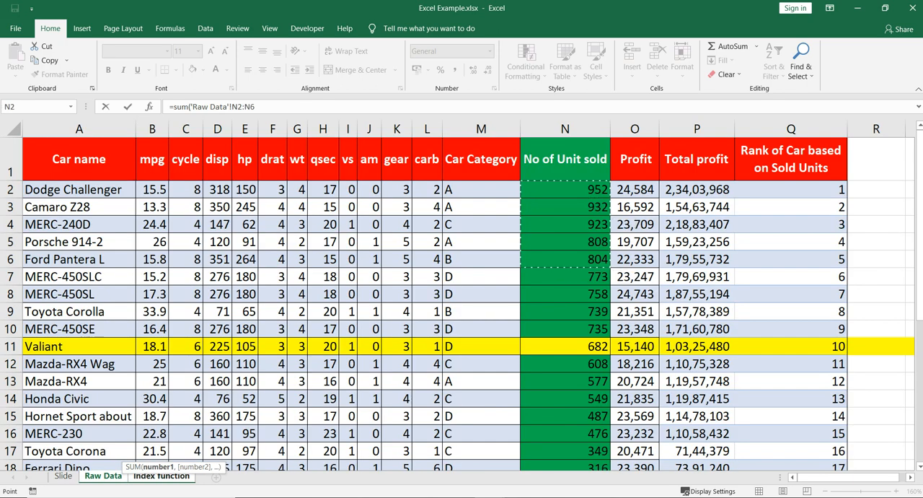
type(")")
key("Return")
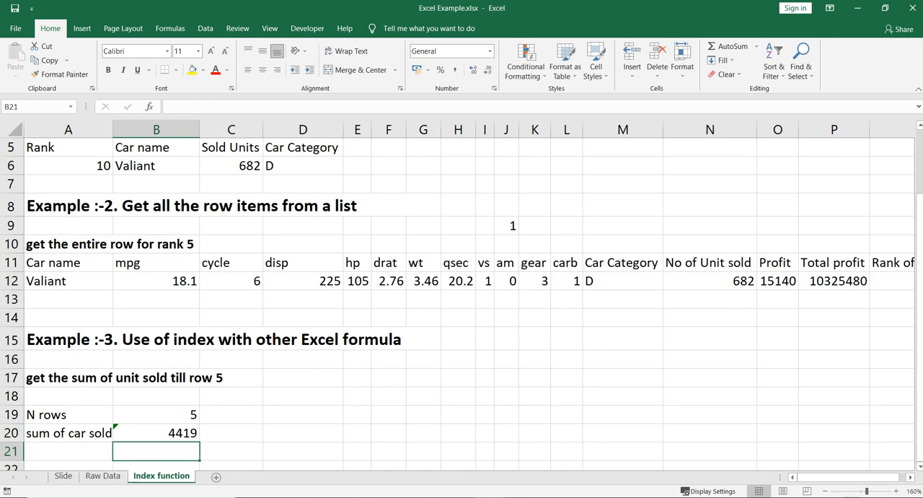
Set the N rows value in B19 to 10.
key("Up")
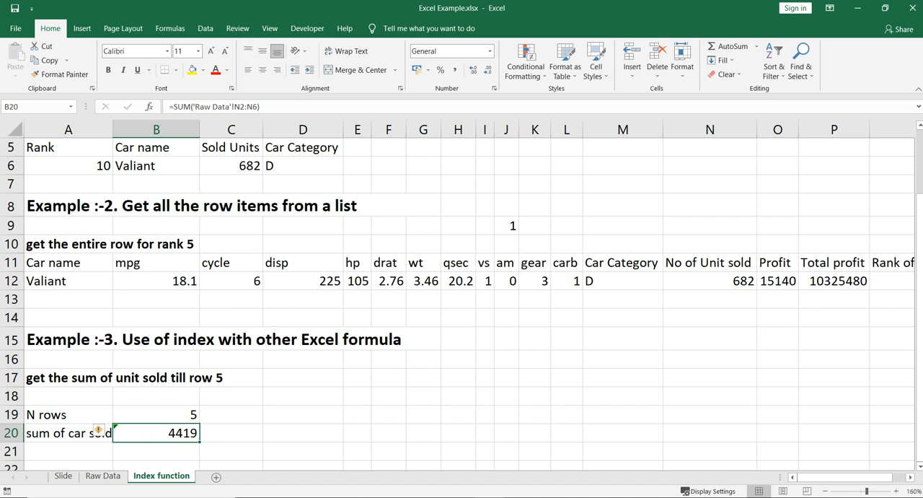
key("Up")
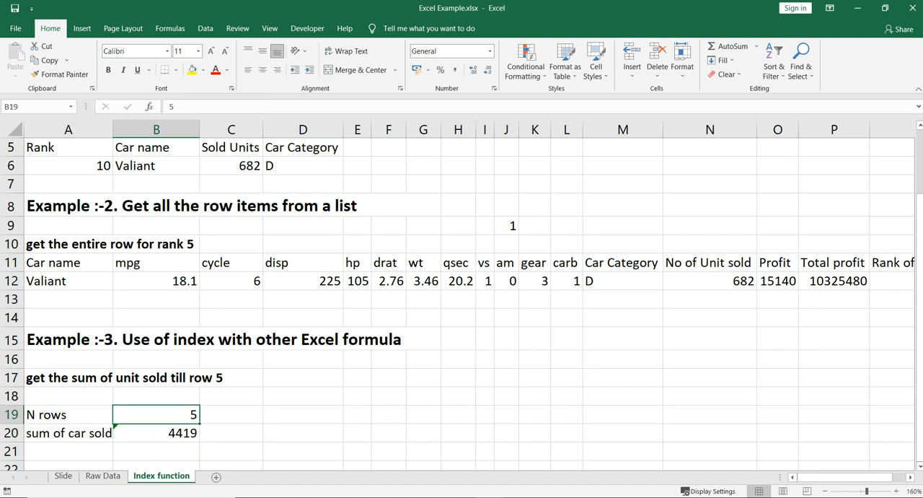
type("10")
key("Return")
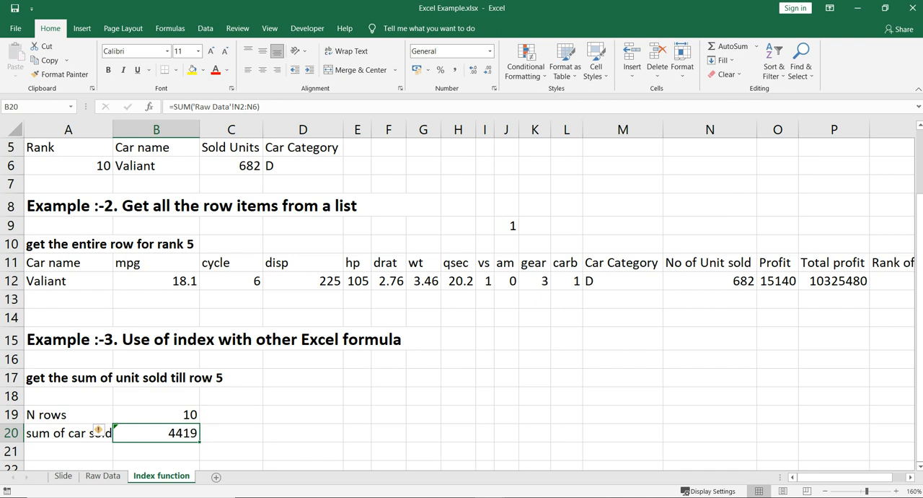
Replace the range inside B20's SUM with an INDEX function whose array is the entire Raw Data sheet as an absolute reference.
left_click_drag(193, 106, 257, 106)
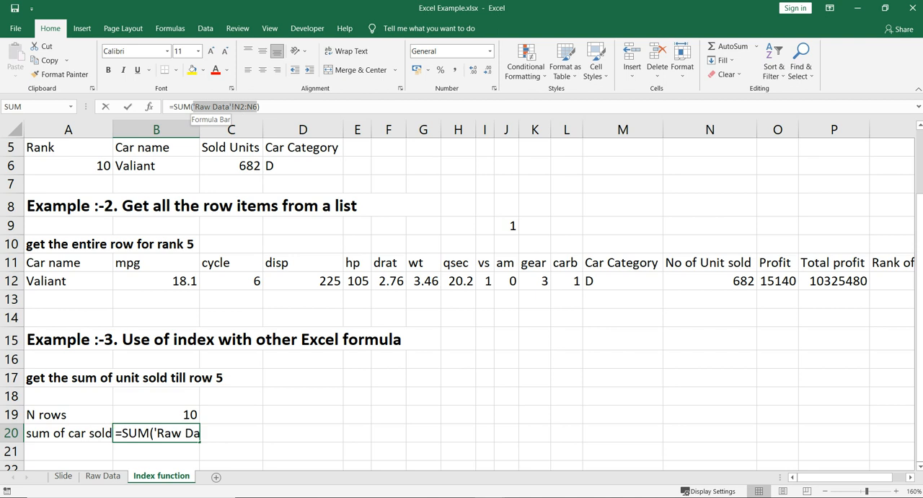
key("BackSpace")
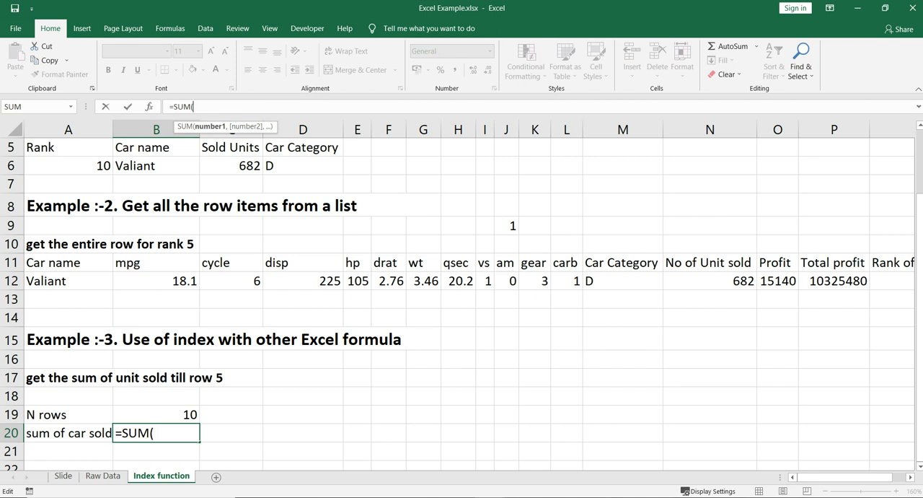
type("index")
key("Tab")
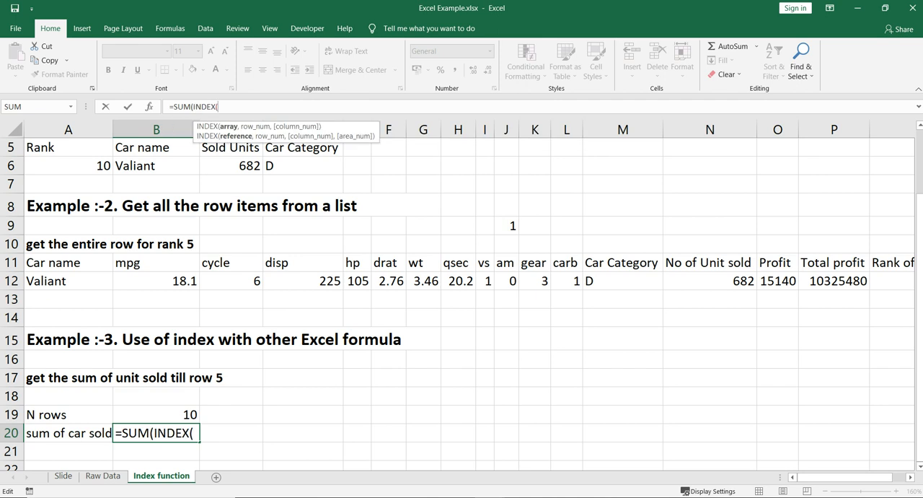
left_click(104, 476)
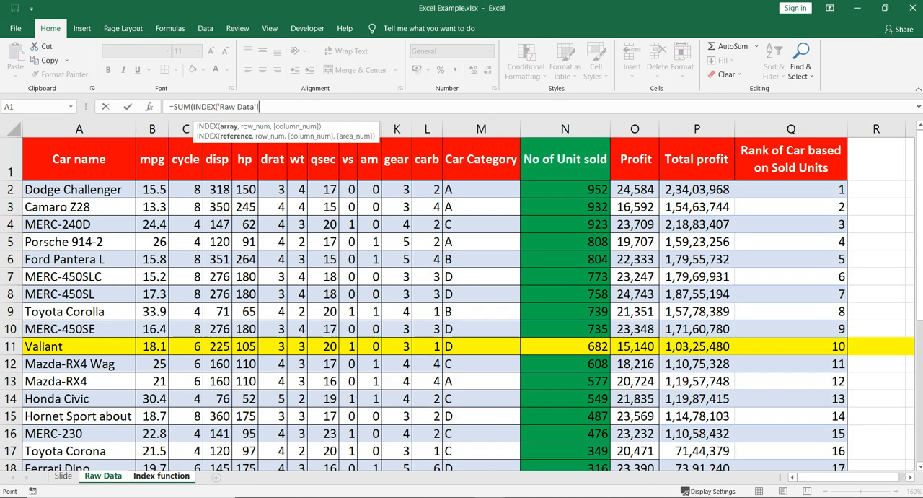
left_click(13, 130)
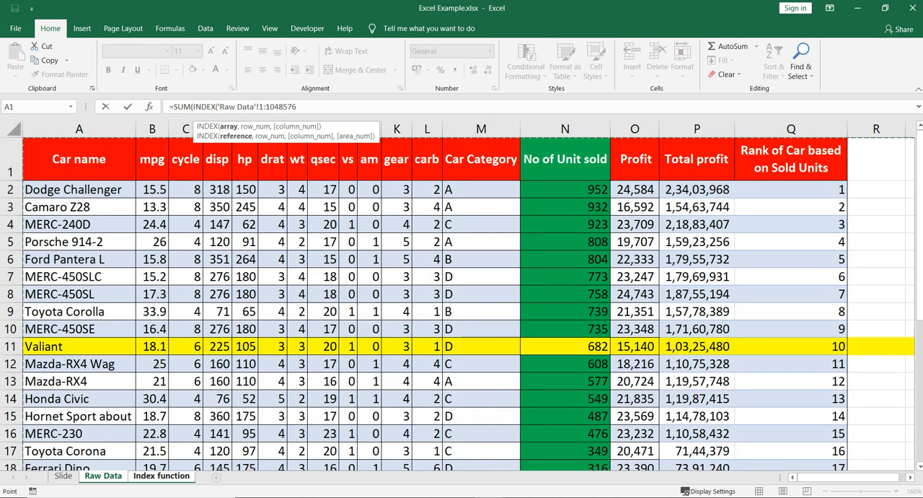
key("F4")
type(",'Index function'!")
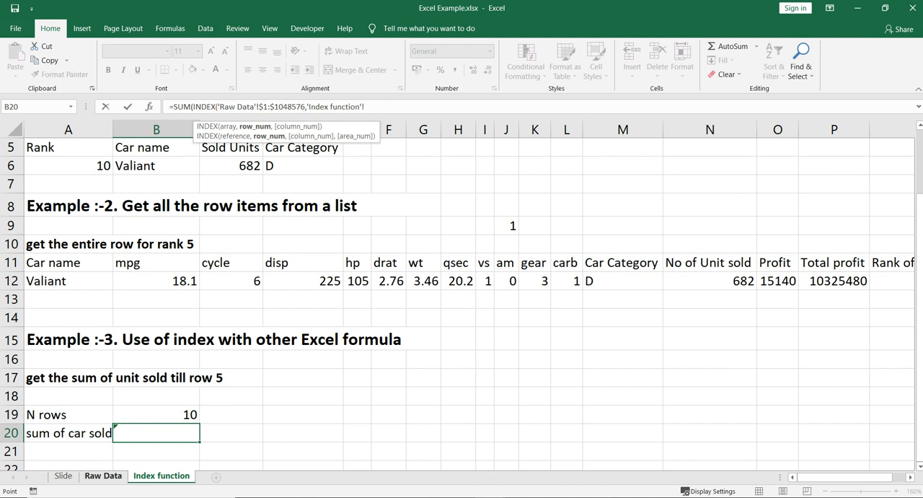
Complete the INDEX in B20 with row number 2 and column number 14, accepting the suggested closing-parenthesis correction.
left_click(103, 476)
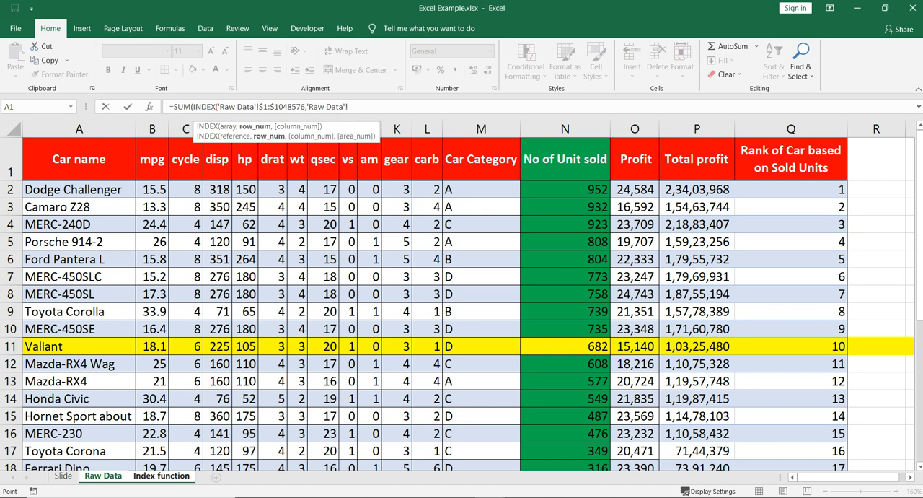
key("BackSpace")
key("BackSpace")
key("BackSpace")
key("BackSpace")
key("BackSpace")
key("BackSpace")
key("BackSpace")
key("BackSpace")
key("BackSpace")
key("BackSpace")
key("BackSpace")
type("2,")
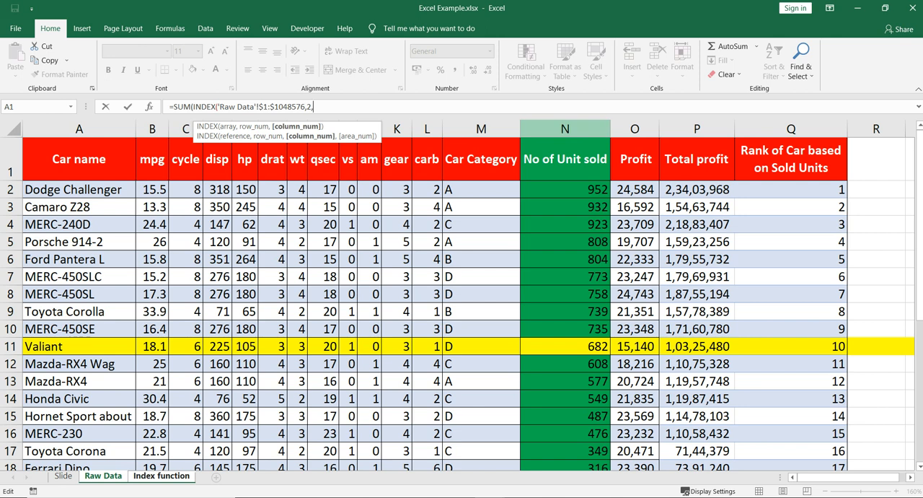
type("14")
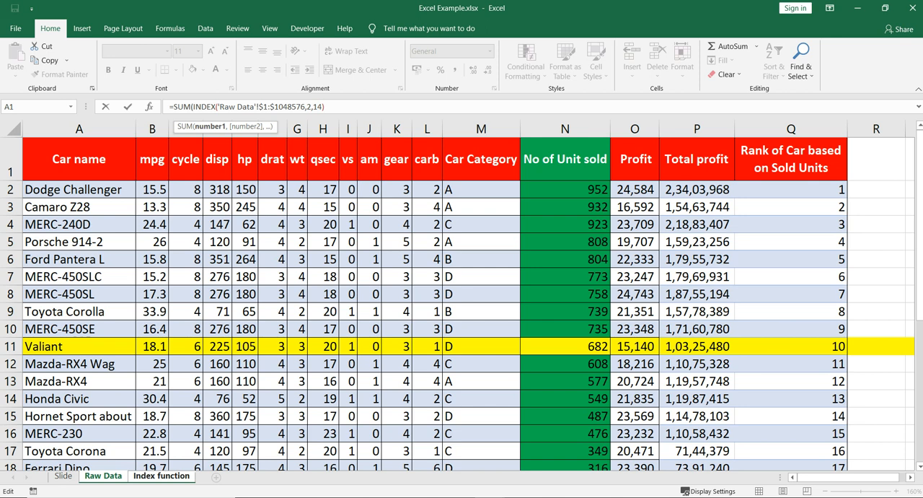
key("Return")
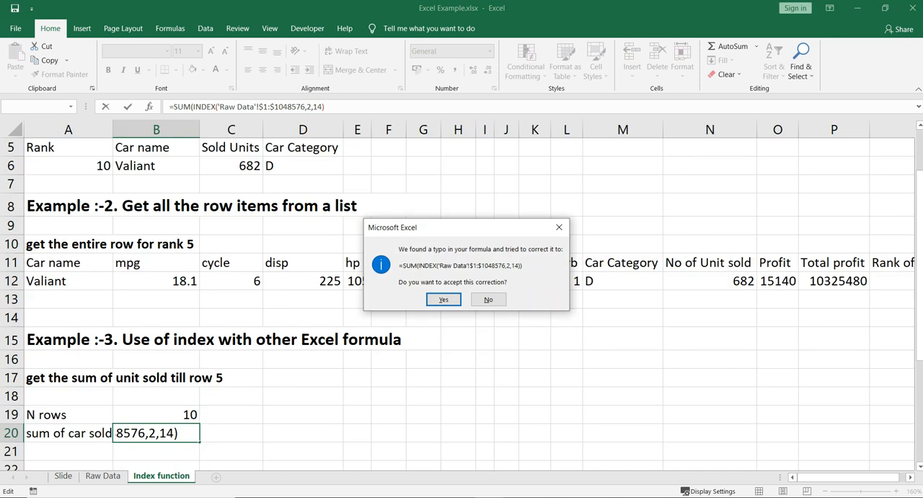
key("Return")
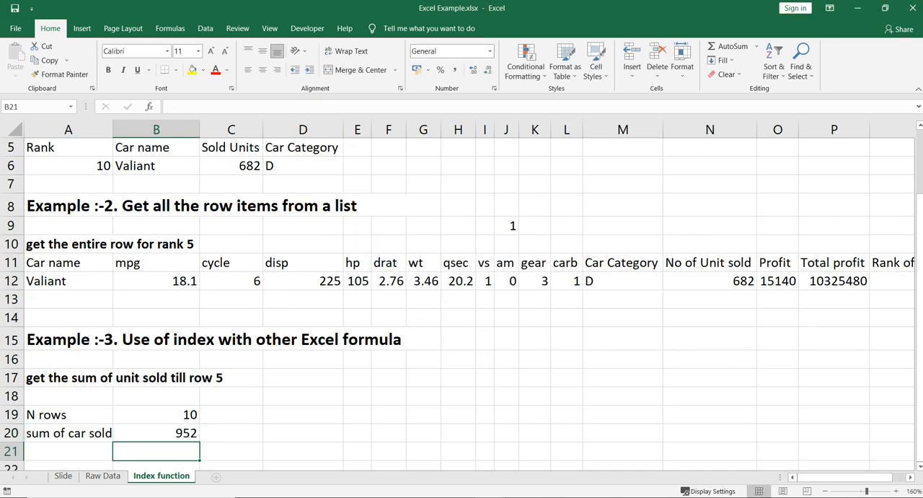
Compare the row and column arguments of B20's INDEX with row 2, column N and cell N2 on the Raw Data sheet.
left_click(156, 433)
key("ctrl+Page_Up")
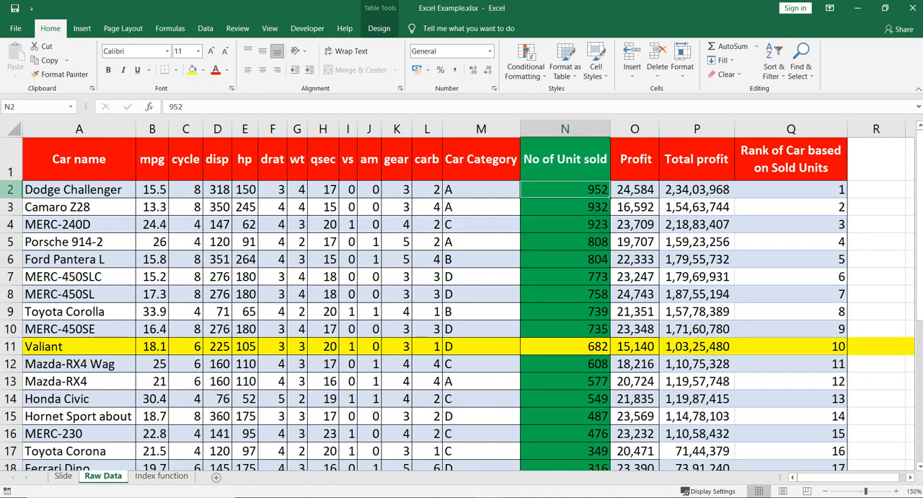
left_click(10, 189)
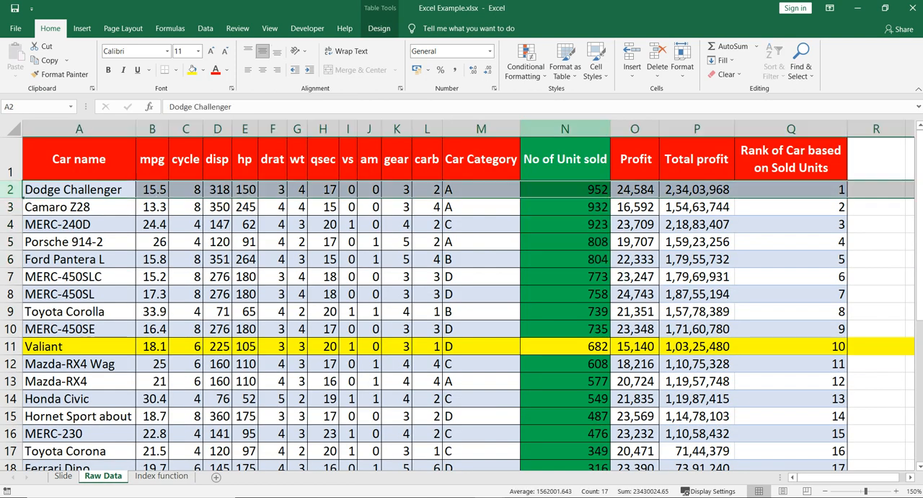
left_click(565, 128)
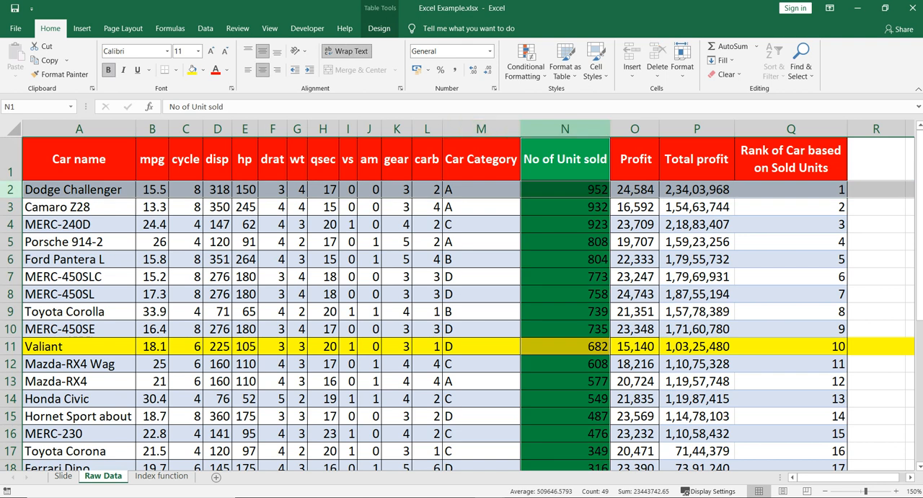
left_click(161, 476)
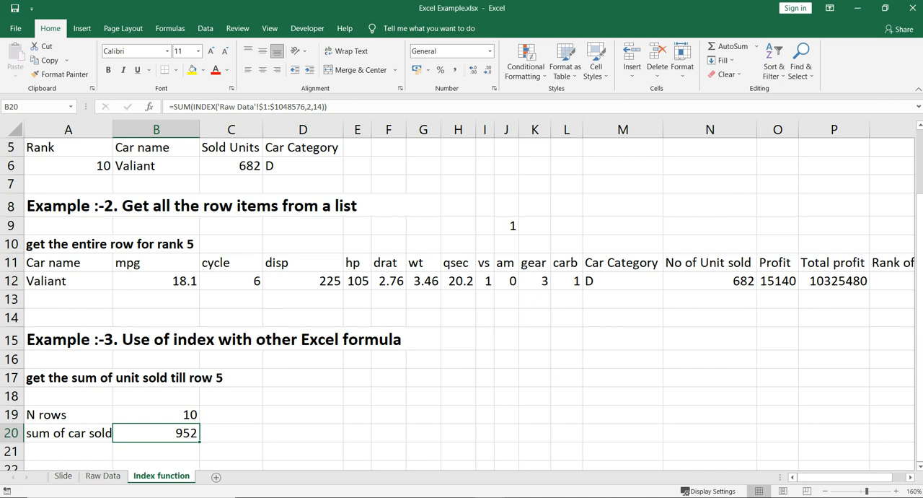
left_click_drag(310, 107, 322, 106)
left_click(317, 106)
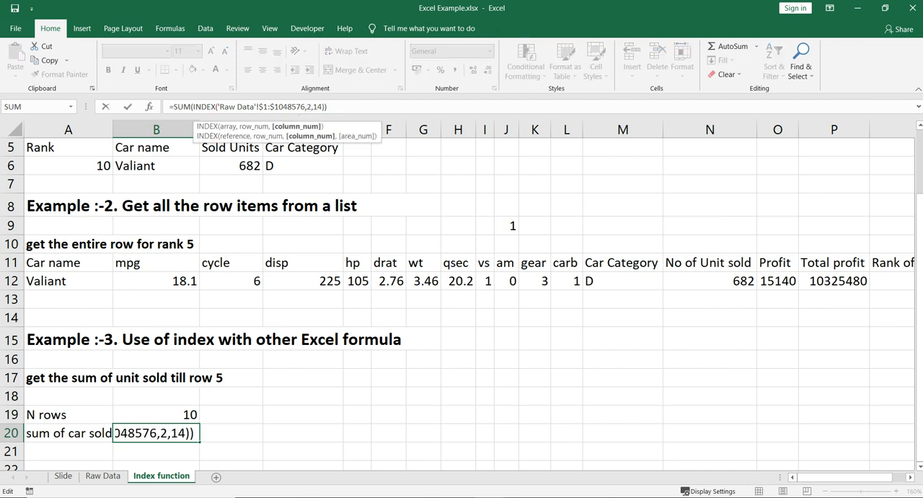
left_click(103, 475)
left_click(564, 190)
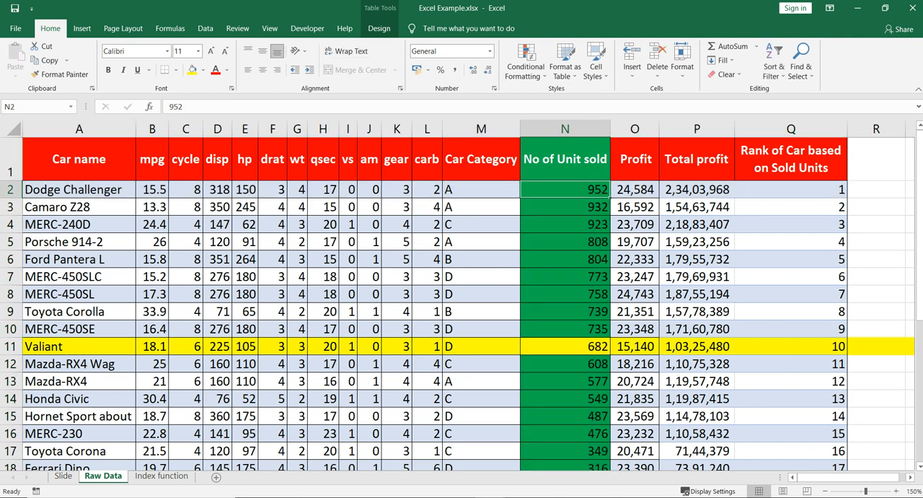
left_click(162, 475)
left_click(219, 106)
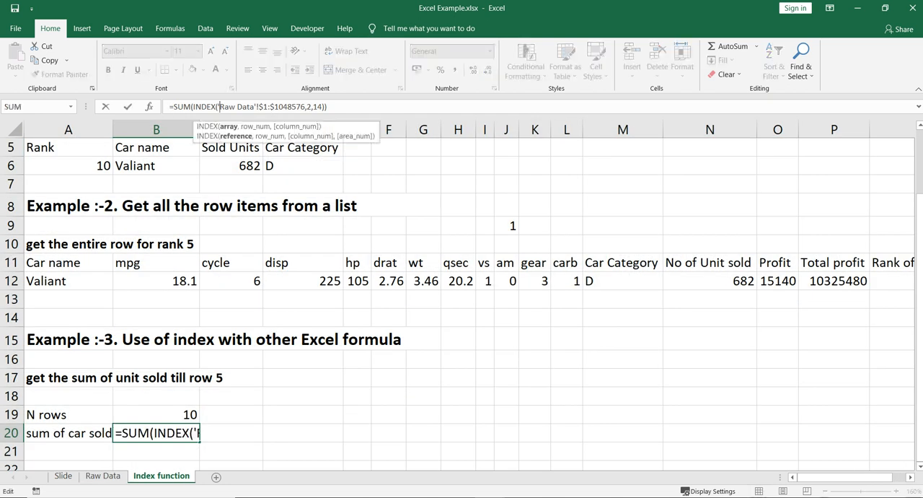
left_click(202, 107)
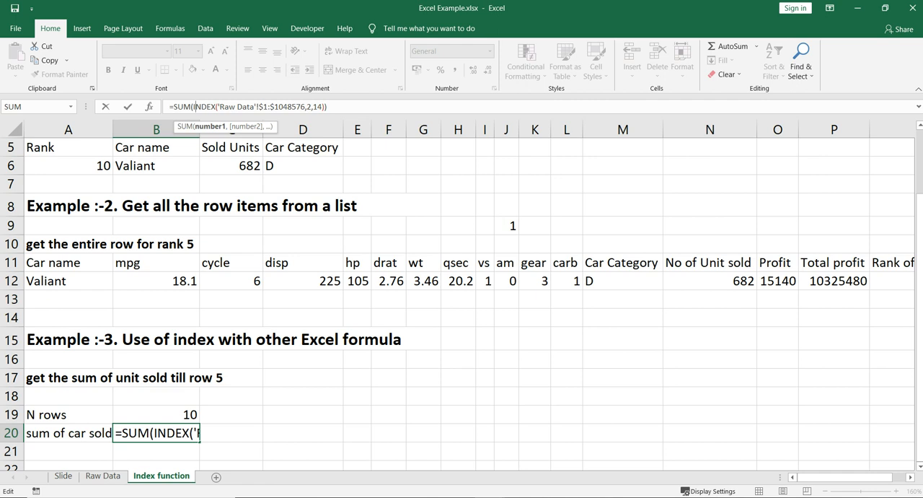
left_click_drag(194, 107, 323, 107)
key("ctrl+c")
left_click(329, 107)
type(":")
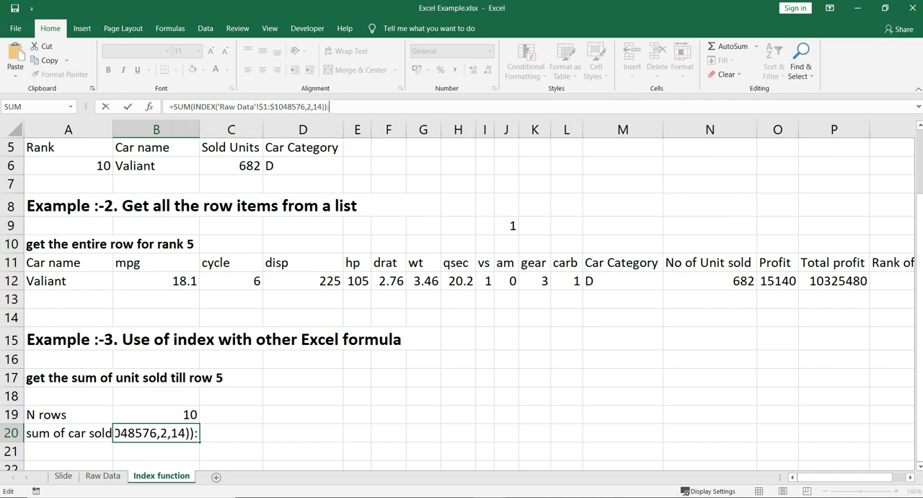
key("BackSpace")
key("BackSpace")
key("Escape")
left_click(458, 225)
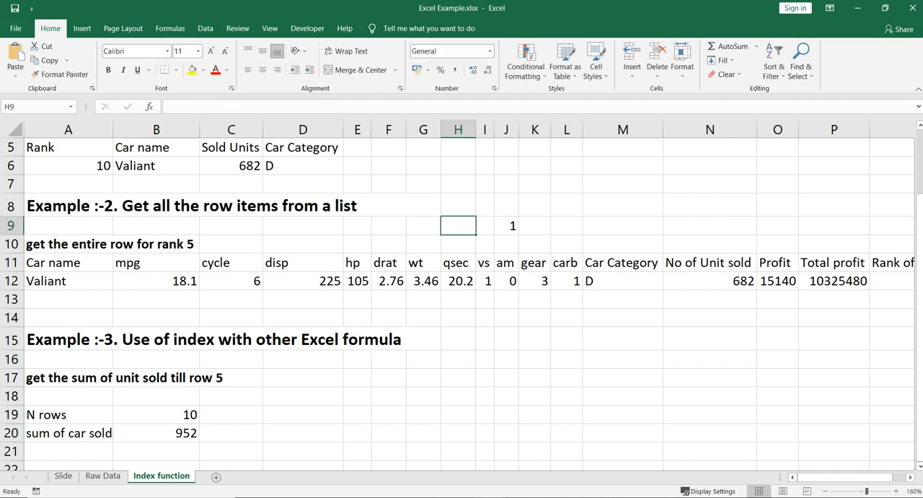
Enter a SUM formula in I15 that totals E12:G12 as a plain range example.
left_click(357, 282)
left_click_drag(357, 281, 425, 282)
left_click(485, 339)
type("=sum(")
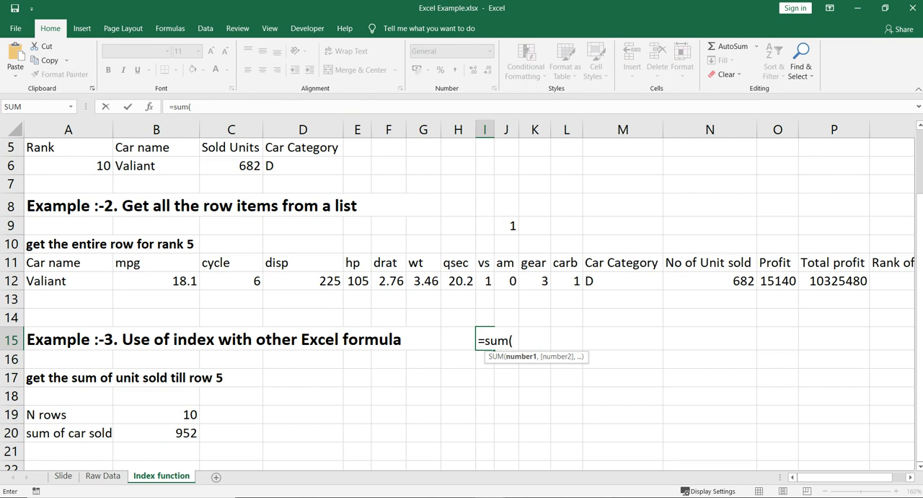
left_click_drag(357, 281, 433, 283)
type(")")
key("Return")
key("Up")
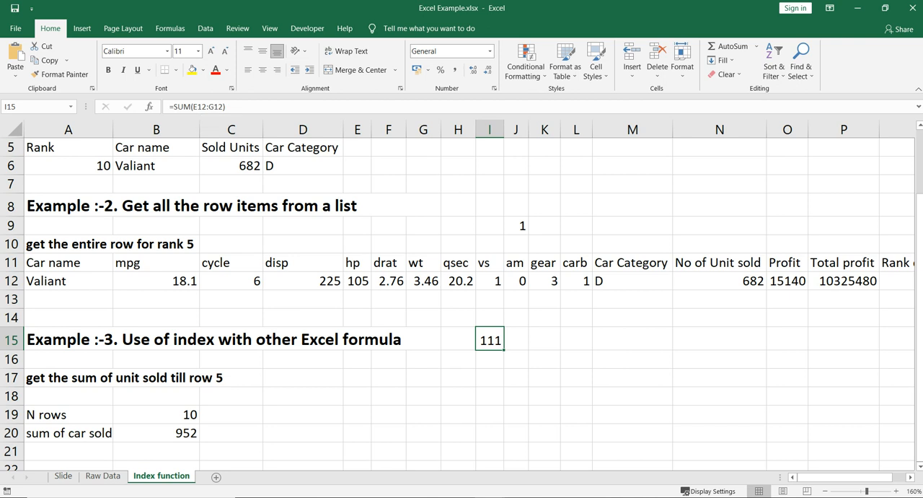
Compare the INDEX argument inside B20's SUM with the end reference G12 in the I15 formula.
left_click(156, 433)
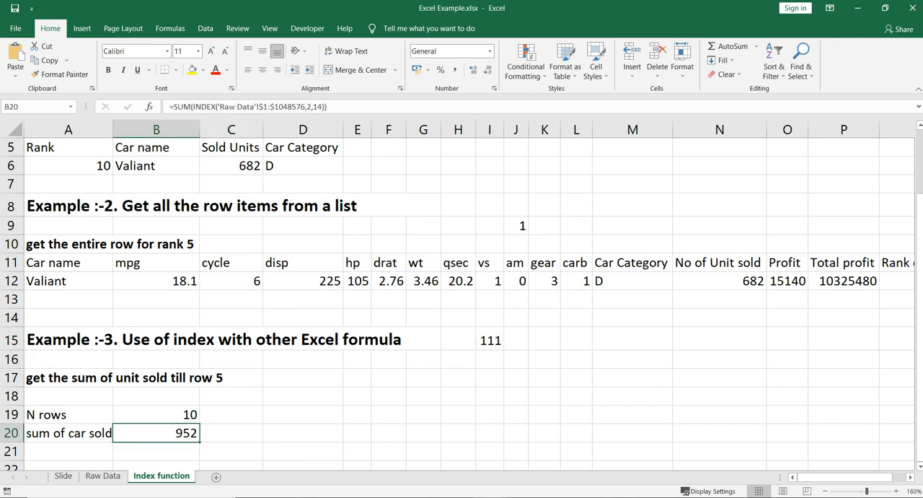
left_click_drag(193, 107, 325, 107)
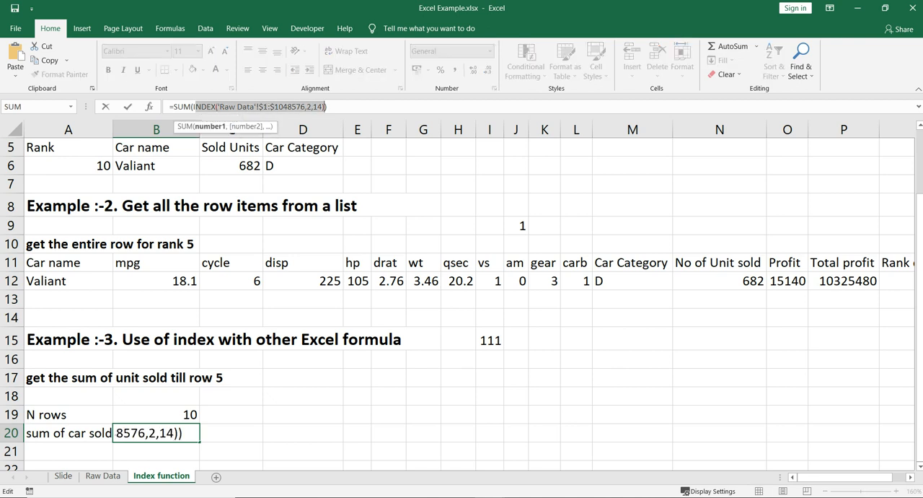
key("Escape")
left_click(489, 340)
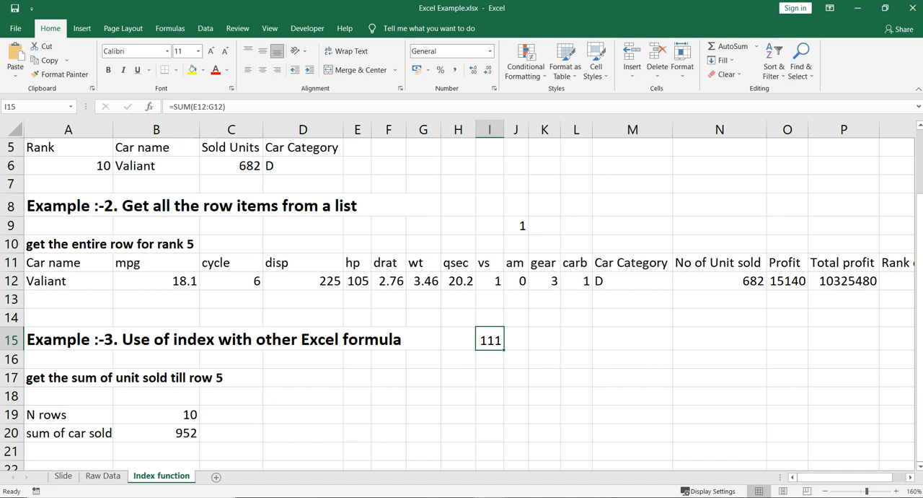
left_click(206, 106)
mouse_move(206, 107)
left_mouse_down()
mouse_move(177, 107)
mouse_move(224, 107)
left_mouse_up()
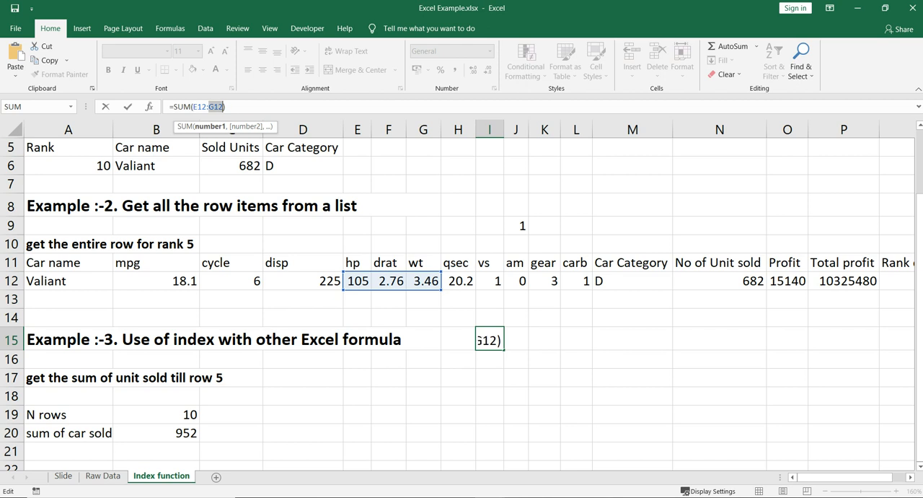
key("Escape")
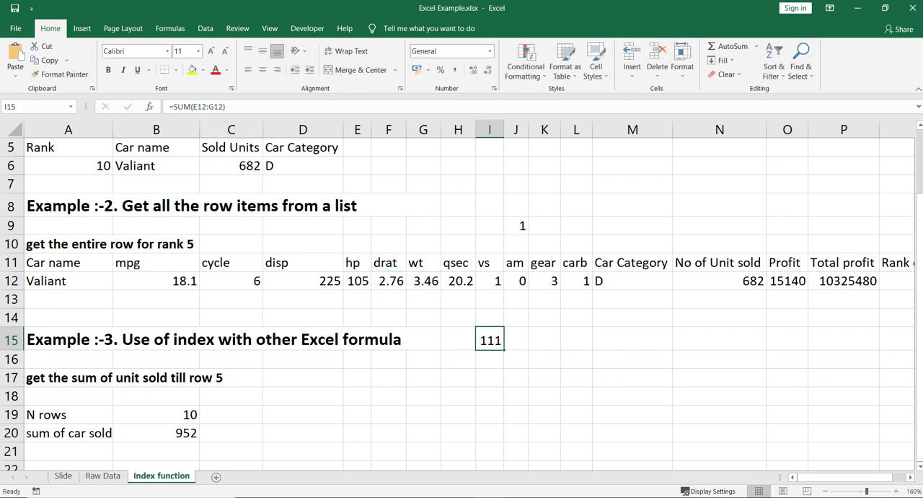
Remove SUM's closing parenthesis from the B20 formula and copy its INDEX('Raw Data'!$1:$1048576,2,14) expression.
left_click(157, 433)
key("F2")
key("BackSpace")
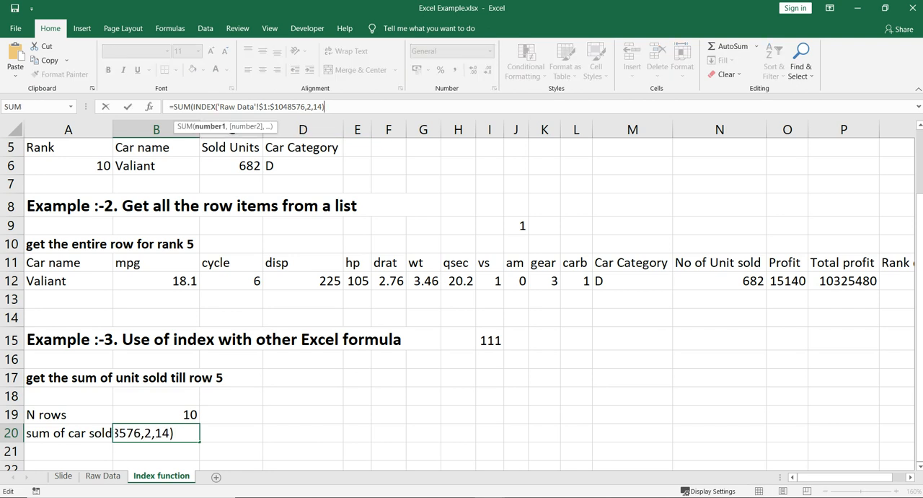
key("shift+Left")
key("shift+Left")
key("shift+Left")
key("shift+Left")
key("shift+Left")
key("shift+Left")
key("shift+Left")
key("shift+Left")
key("shift+Left")
key("shift+Left")
key("shift+Left")
key("shift+Left")
key("shift+Left")
key("shift+Left")
key("shift+Left")
key("shift+Left")
key("shift+Left")
key("shift+Left")
key("shift+Left")
key("shift+Left")
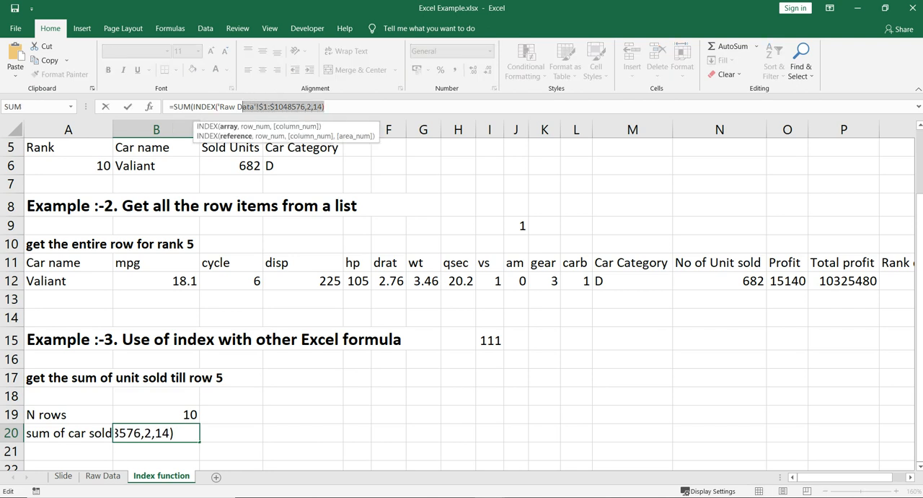
key("shift+Left")
key("Right")
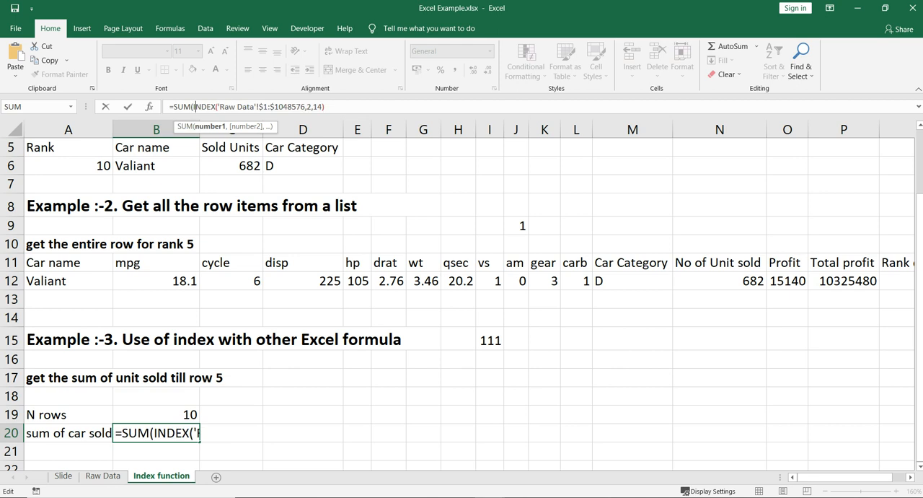
type(":")
key("ctrl+v")
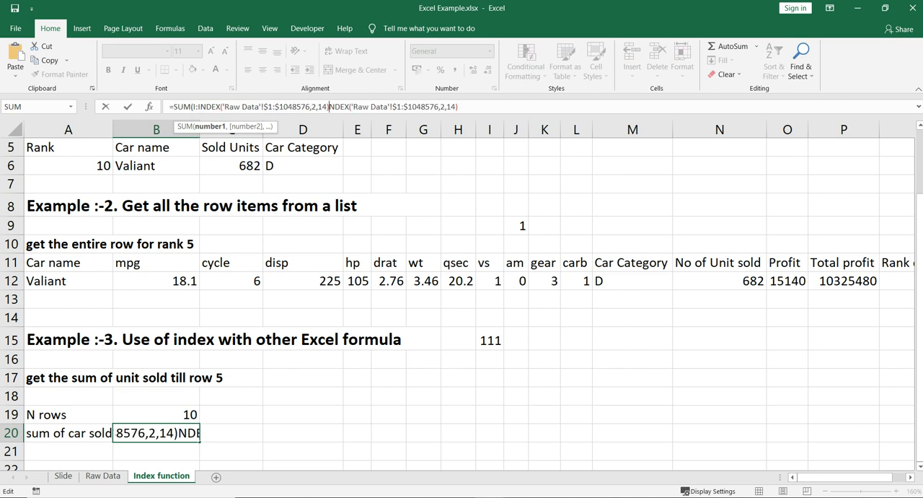
key("ctrl+z")
key("BackSpace")
Append a colon and the copied INDEX('Raw Data'!$1:$1048576,2,14) expression to the end of the B20 formula.
key("Right")
key("Right")
key("Right")
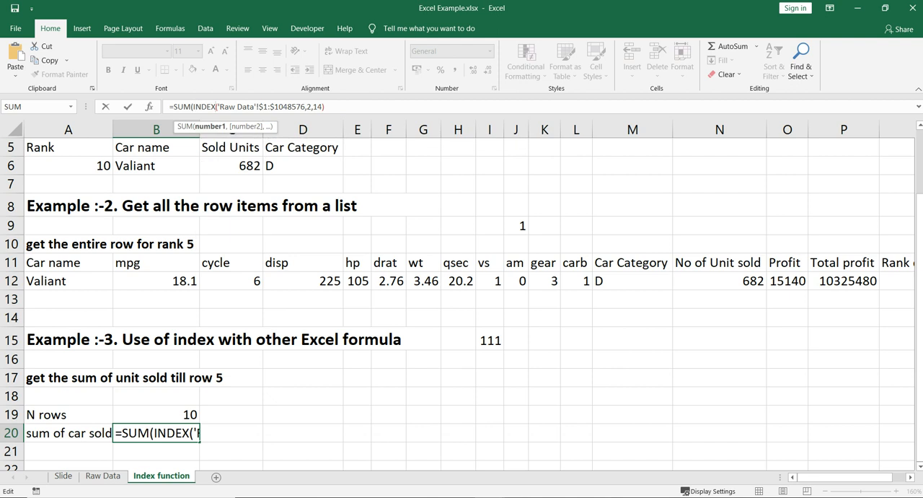
key("End")
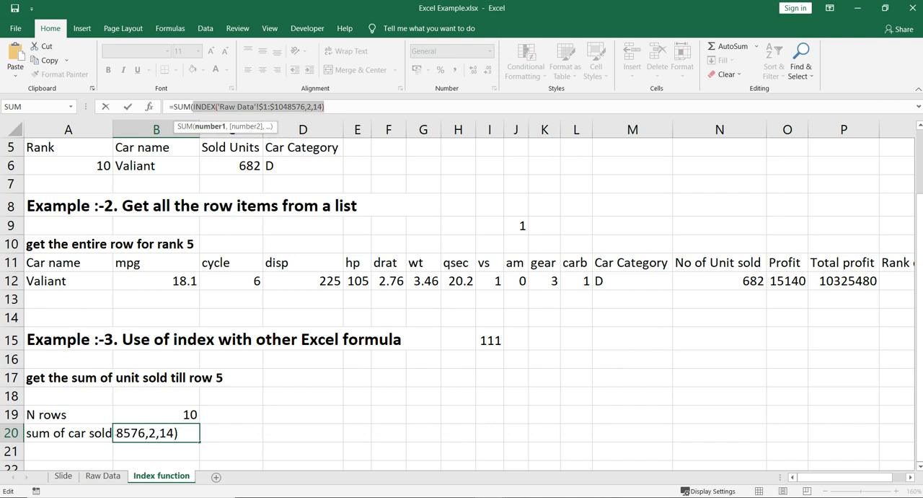
type(":")
key("ctrl+v")
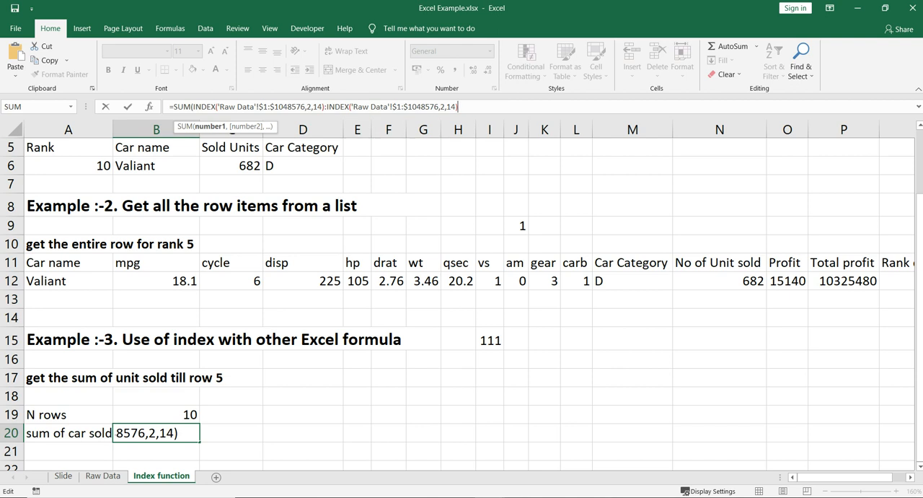
Set the second INDEX's row number to B19+1 with column 14, close the SUM, and enter the B20 formula.
key("Left")
key("Left")
key("Left")
key("Left")
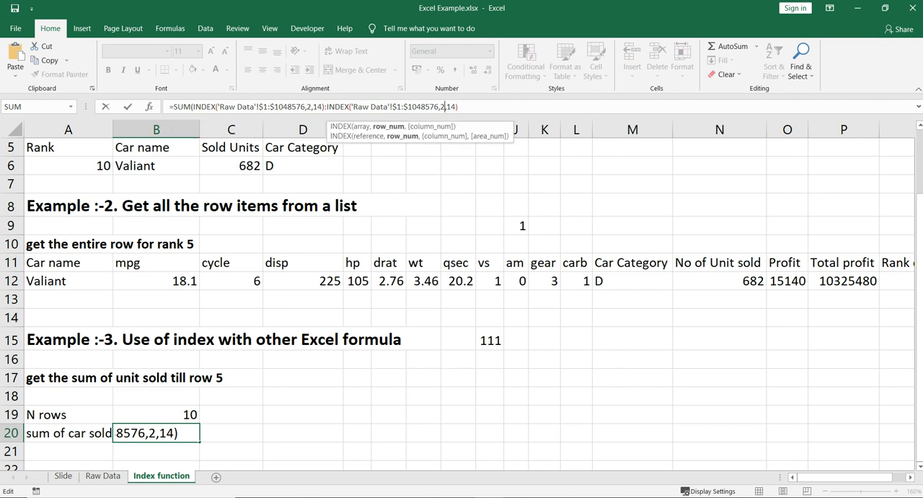
key("BackSpace")
left_click(156, 414)
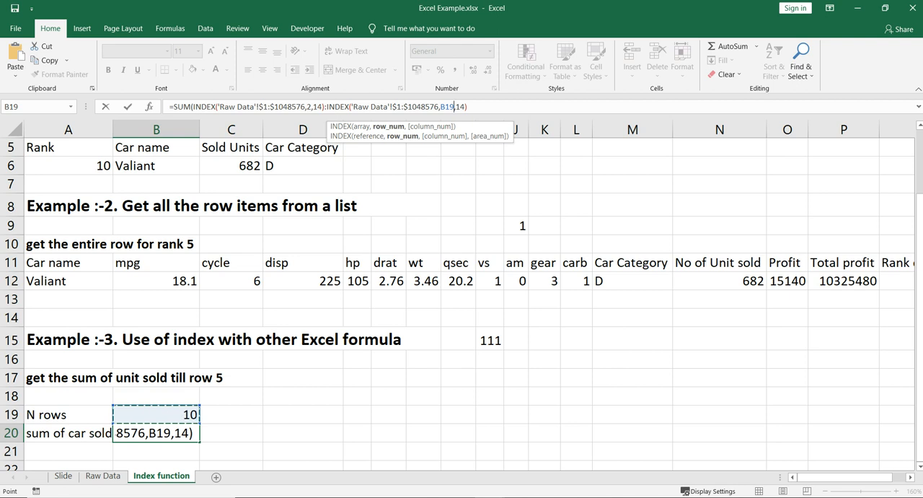
type("+1,14")
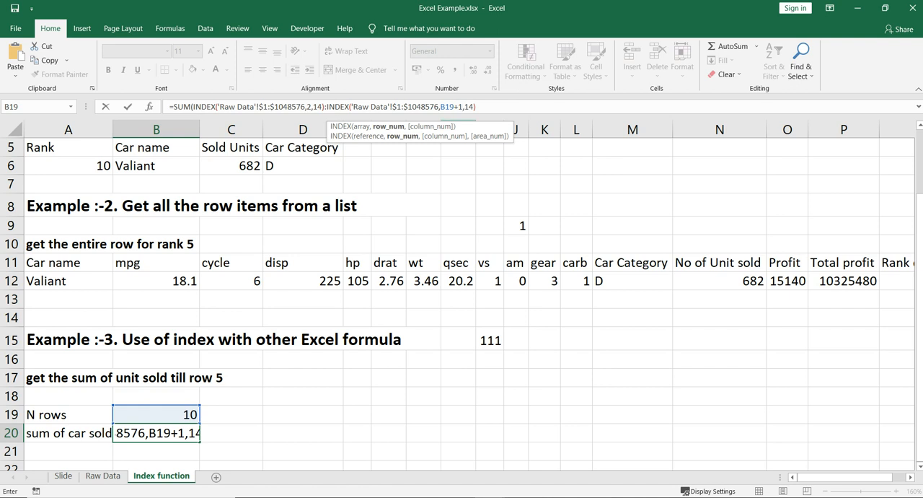
type(")")
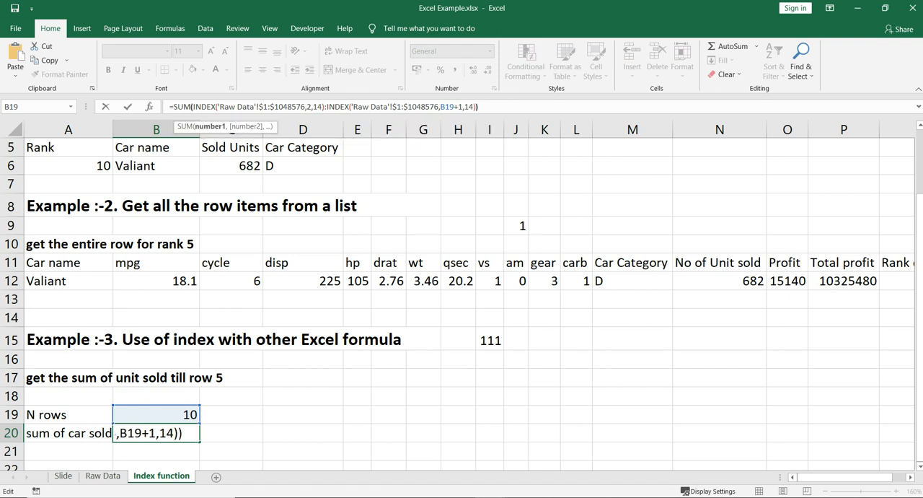
key("Return")
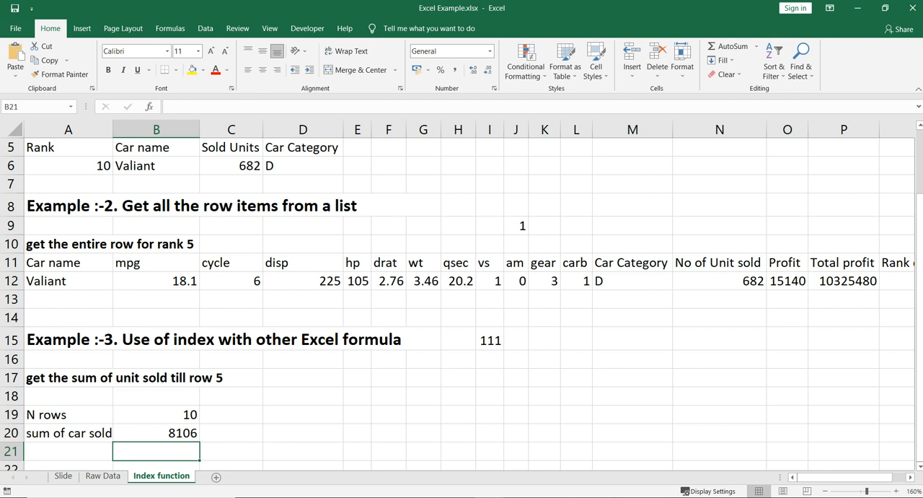
Check the B20 total for 10 rows against the sum of N2:N11 on the Raw Data sheet.
left_click(156, 415)
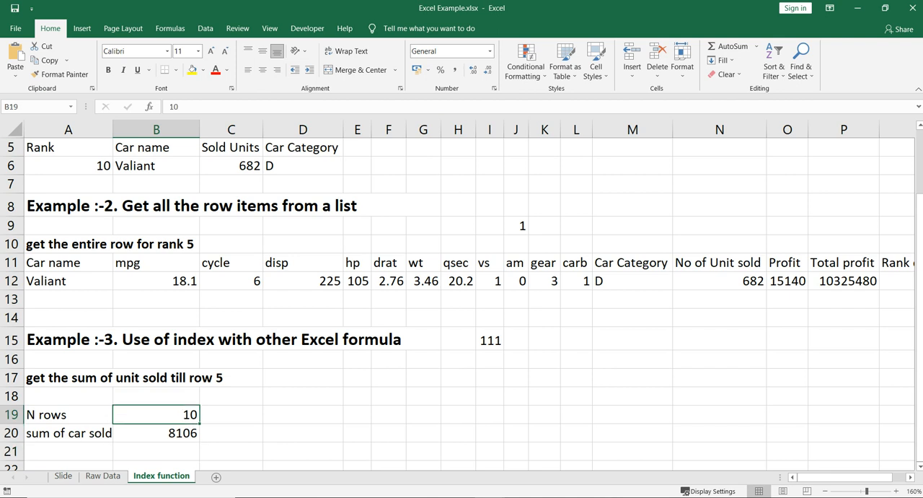
left_click(156, 433)
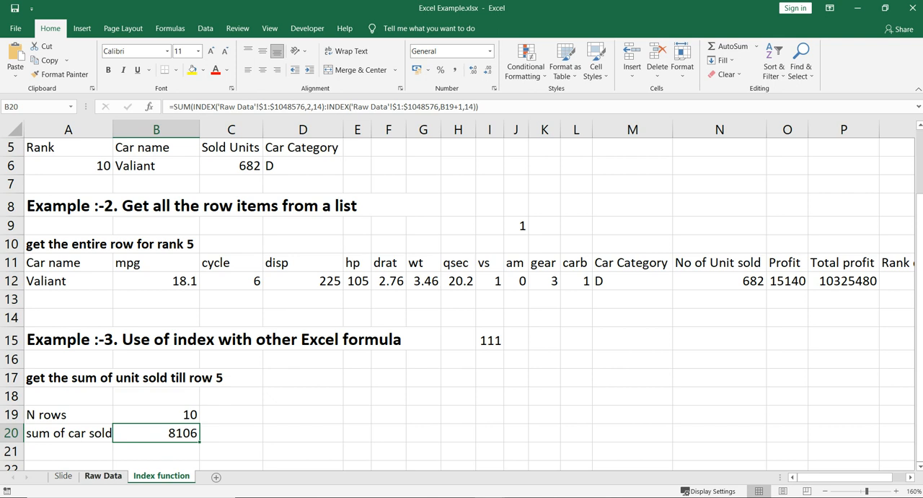
left_click(103, 475)
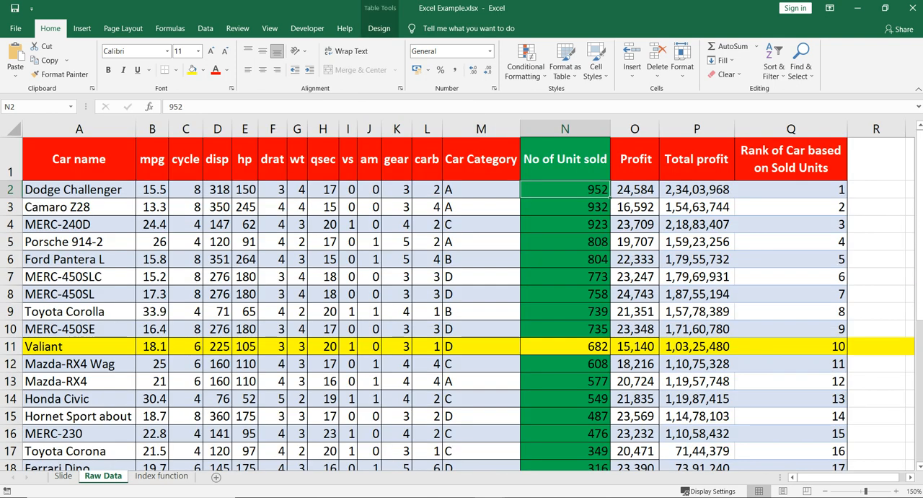
left_click_drag(564, 189, 565, 347)
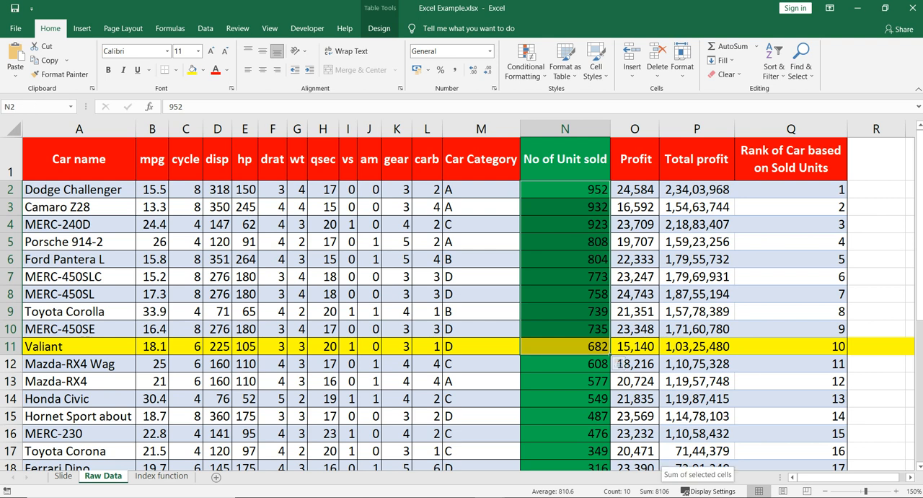
left_click(161, 475)
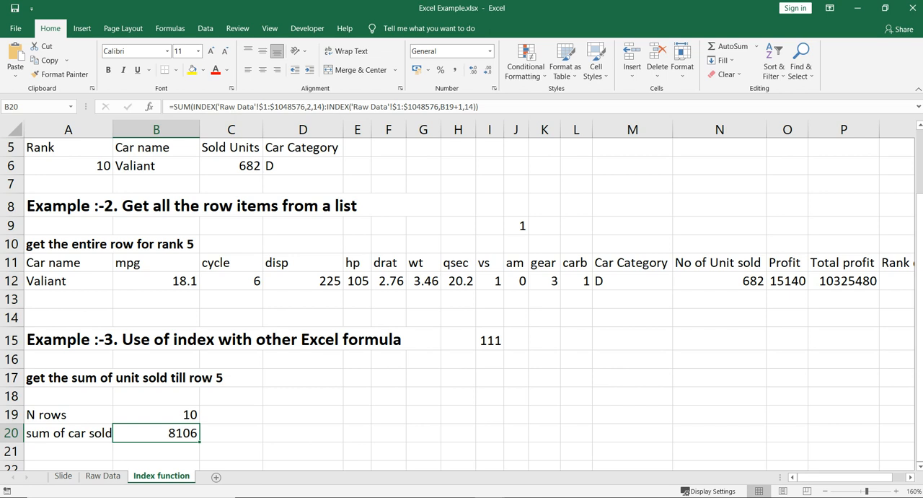
Set the N rows value in B19 of the Index function sheet to 5.
left_click(156, 415)
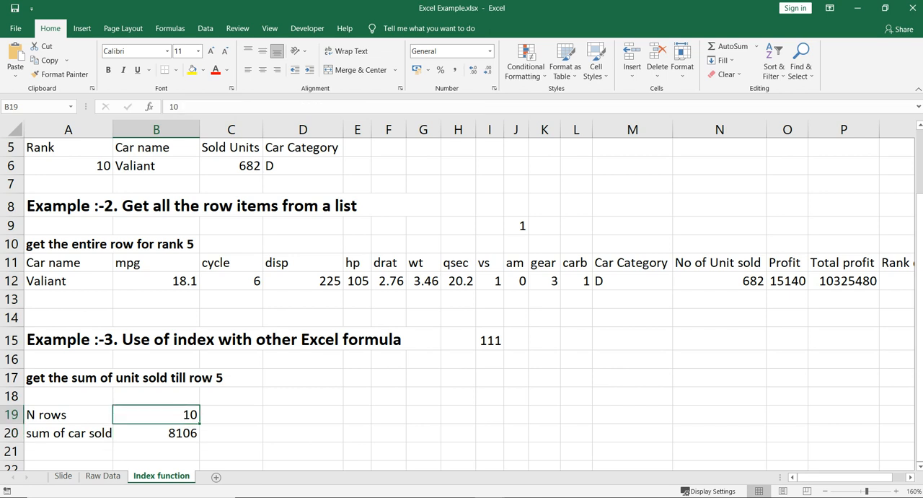
type("5")
key("Return")
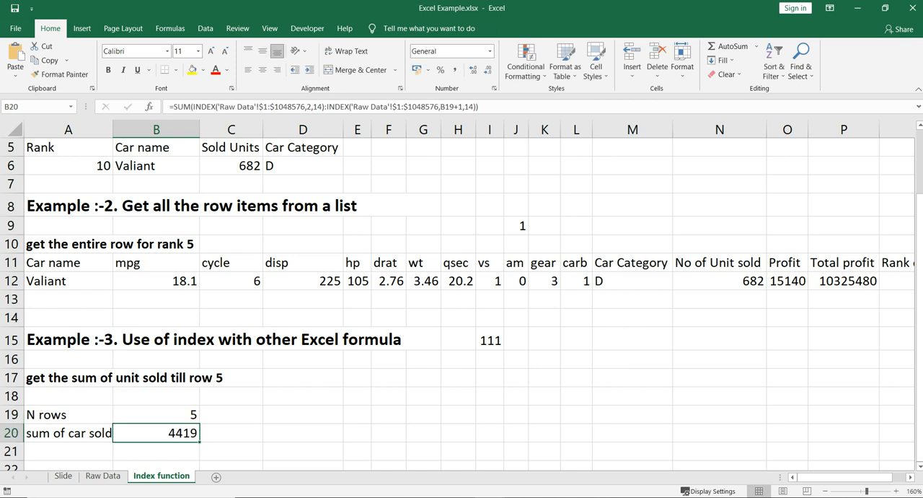
Check the B20 total for 5 rows against the sum of N2:N6 on the Raw Data sheet.
left_click(104, 476)
left_click(564, 242)
left_click_drag(565, 188, 564, 259)
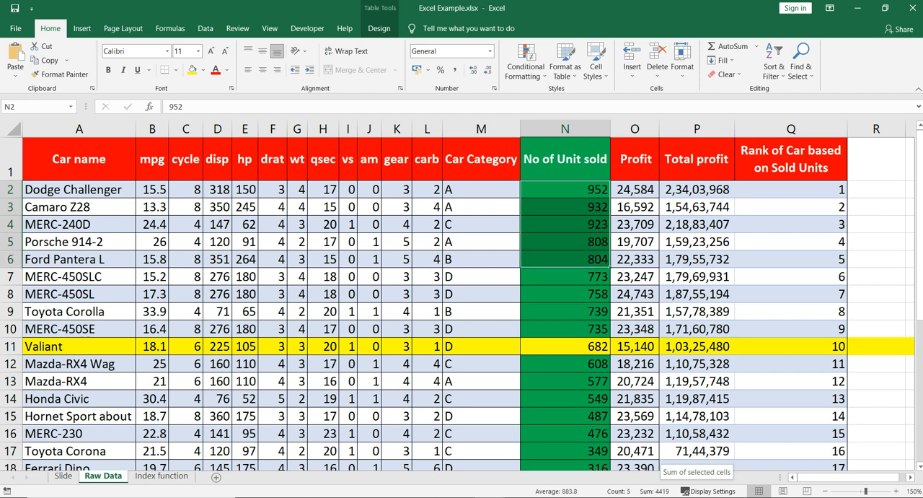
left_click(161, 476)
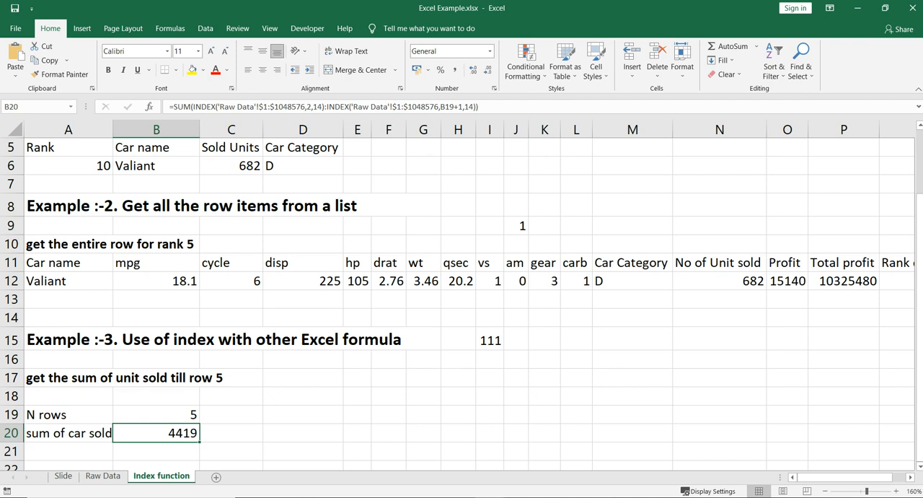
left_click(155, 415)
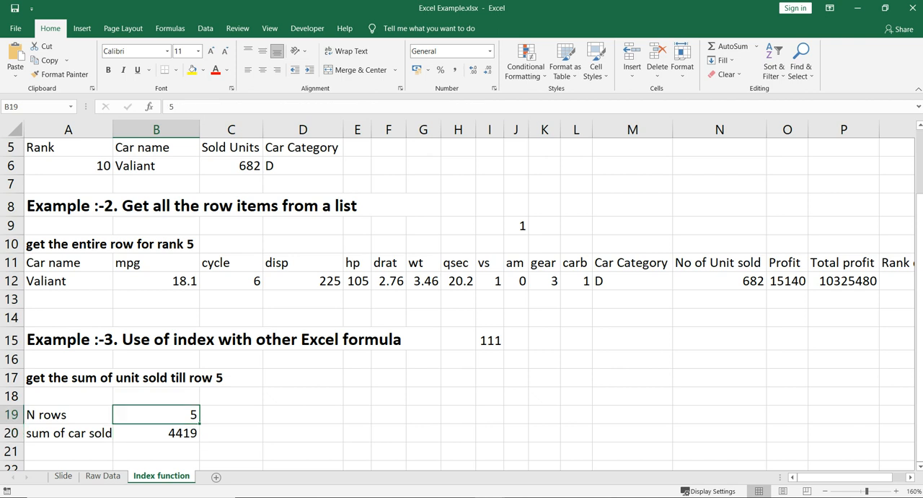